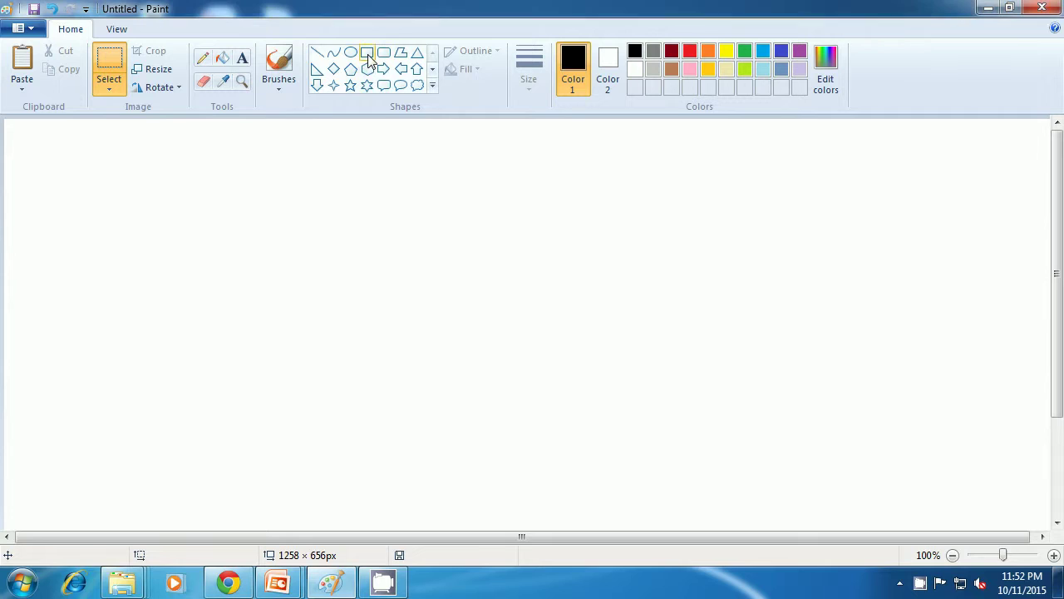
Step: Draw a face as a solid-filled rectangle in the middle of the canvas, with both Color 1 and Color 2 set to brown
click(369, 55)
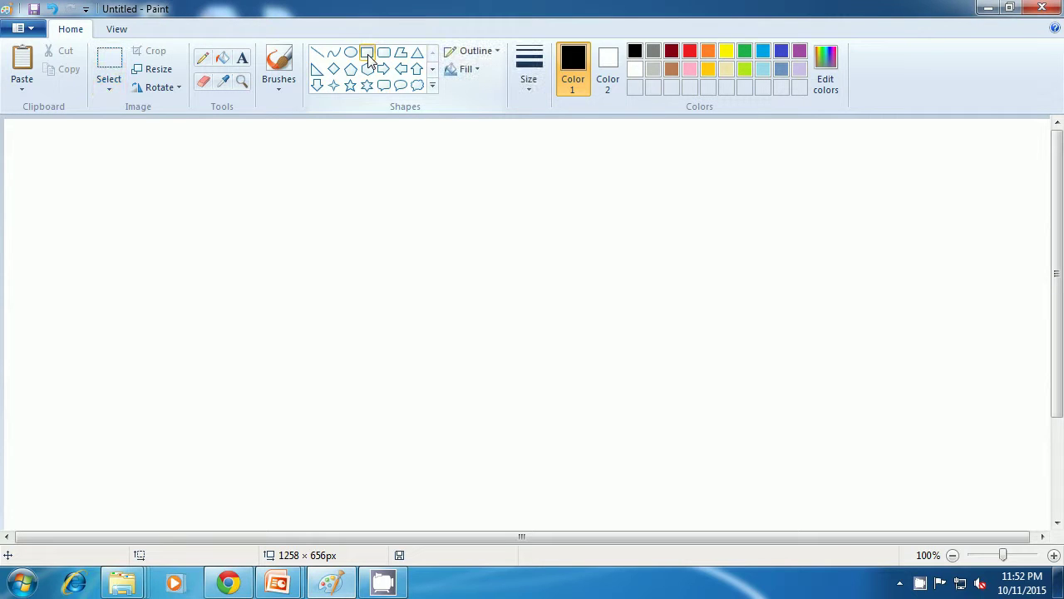
click(671, 70)
click(610, 66)
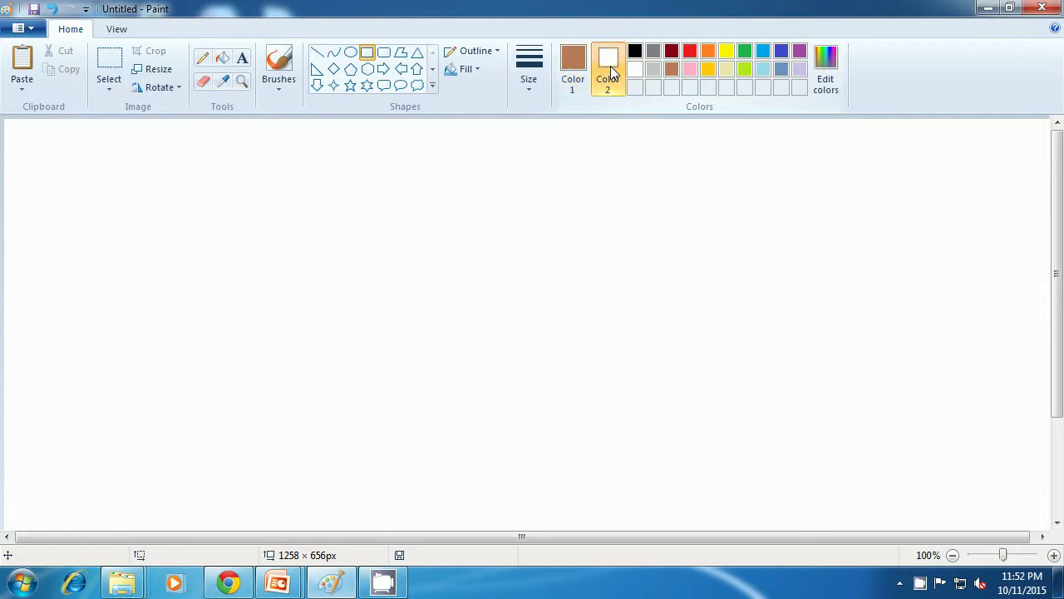
click(671, 70)
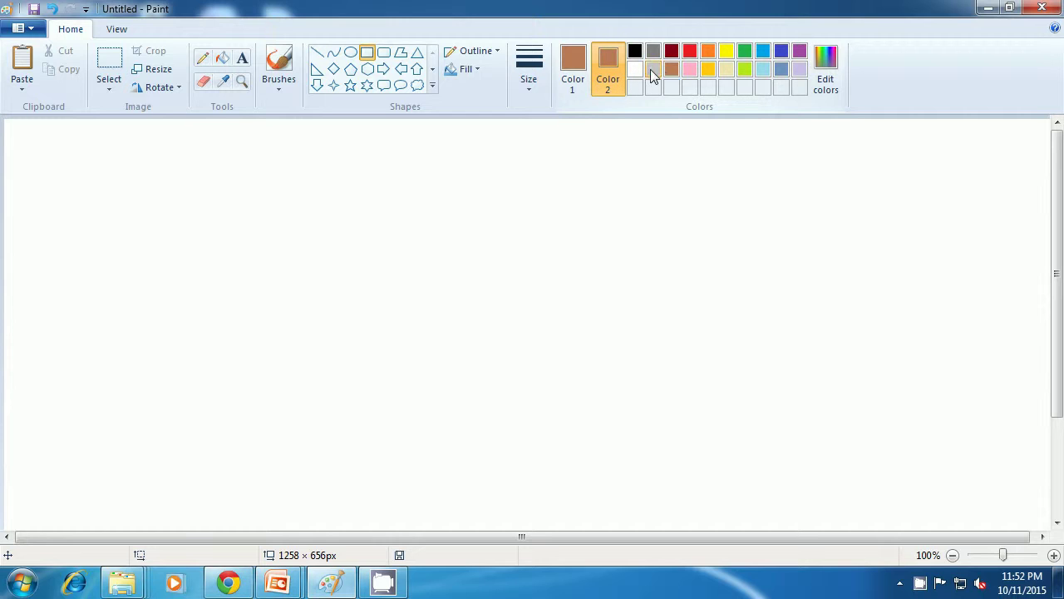
click(481, 70)
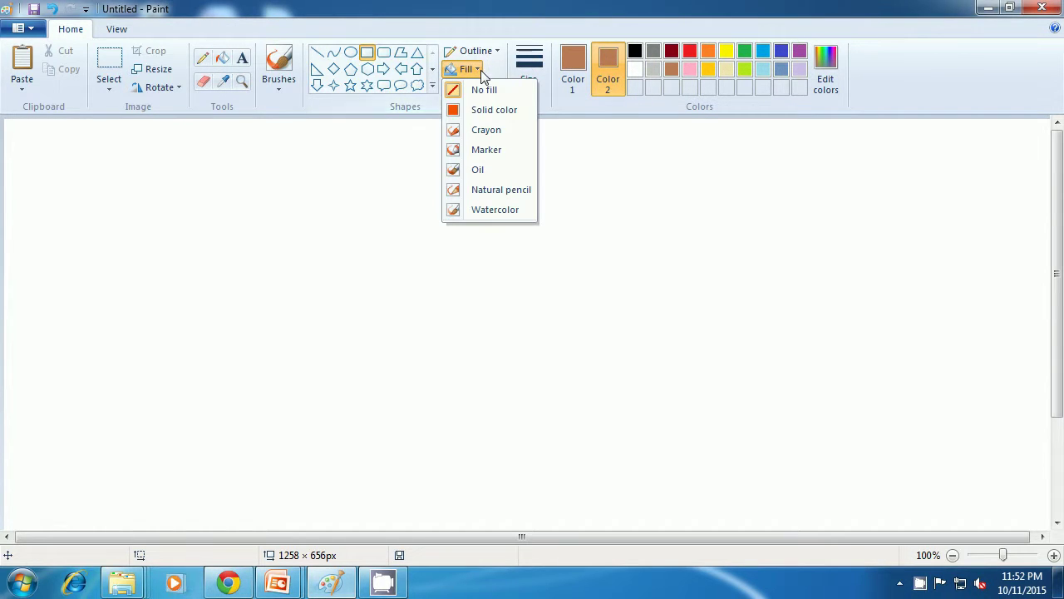
click(486, 112)
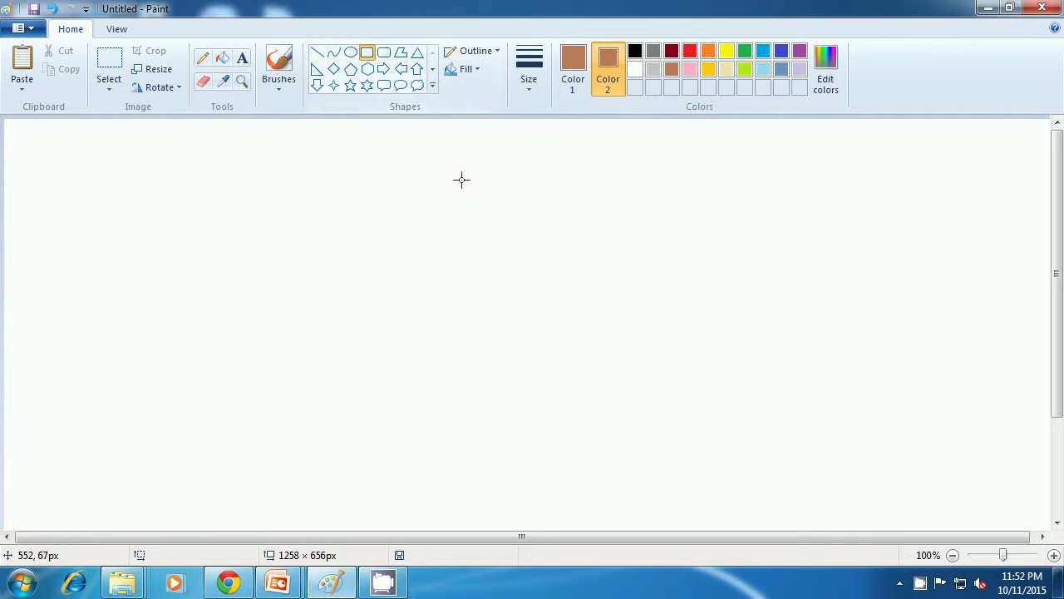
drag(429, 189, 669, 395)
click(774, 389)
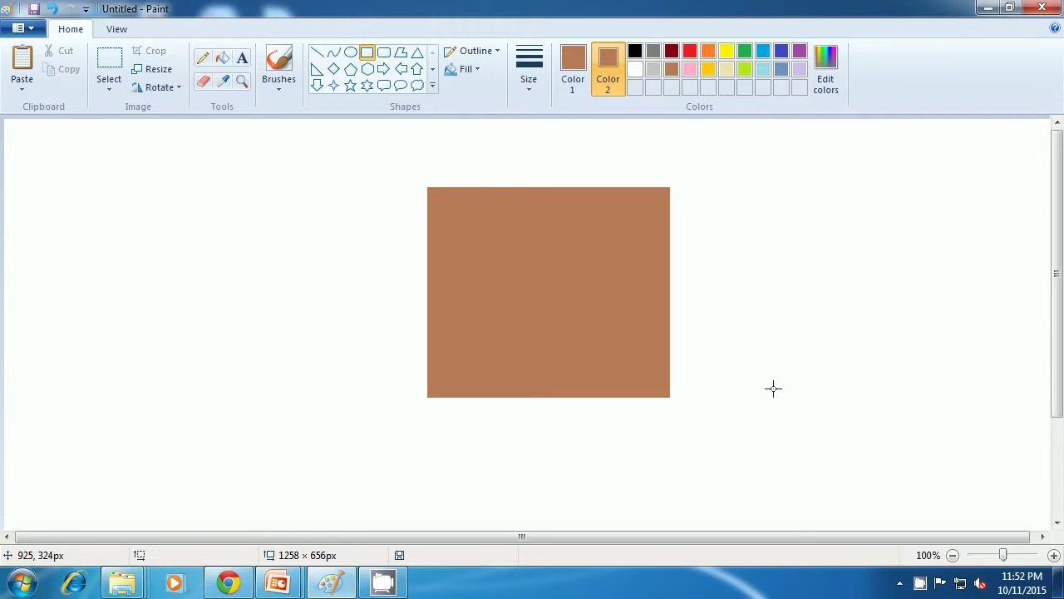
Step: Draw two small solid black rectangles side by side in the upper half of the brown face as eyes
click(574, 73)
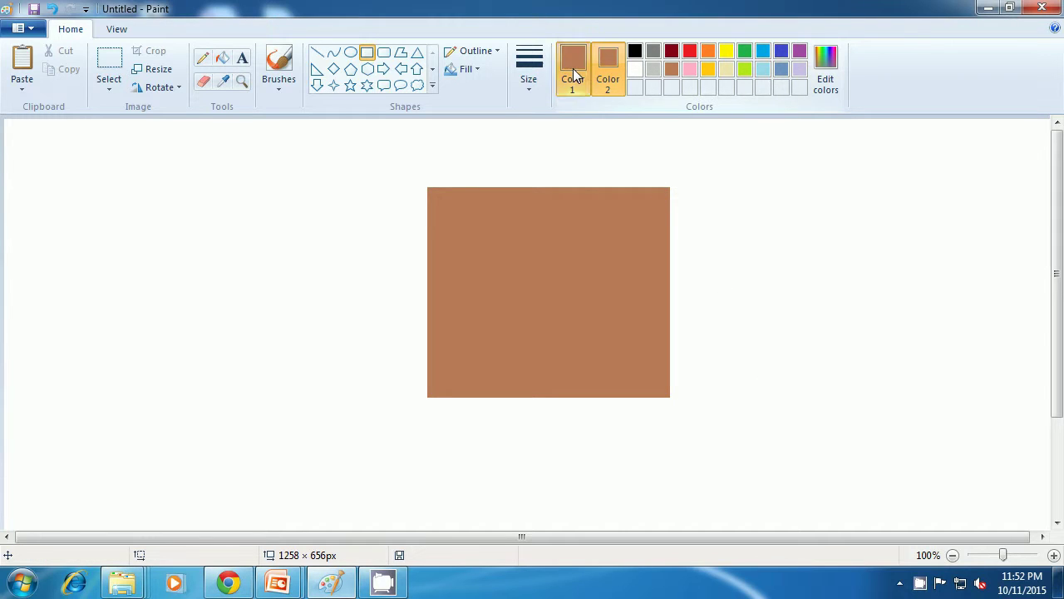
click(636, 51)
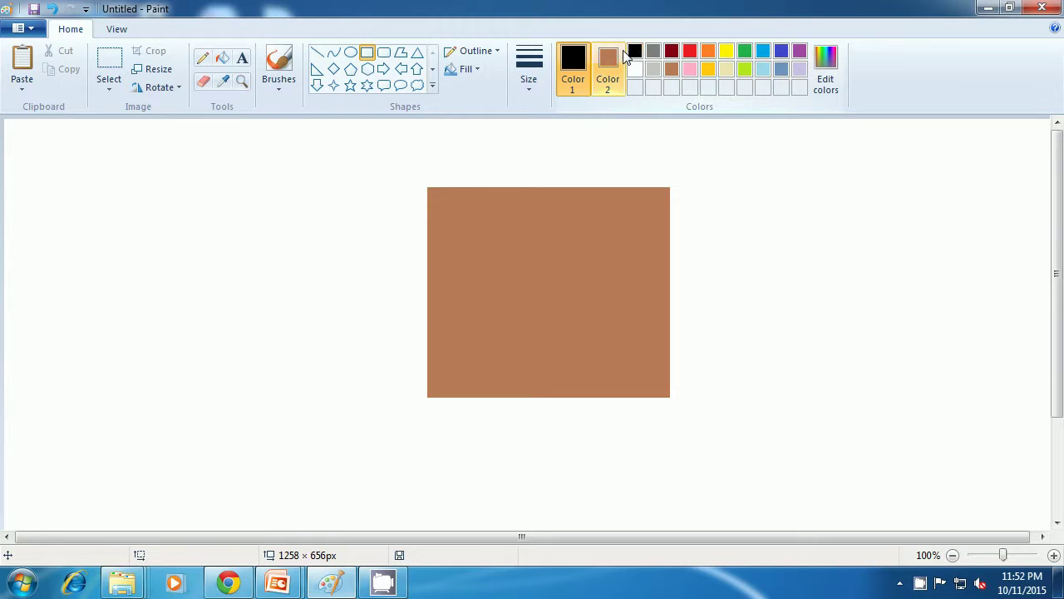
click(613, 60)
click(633, 55)
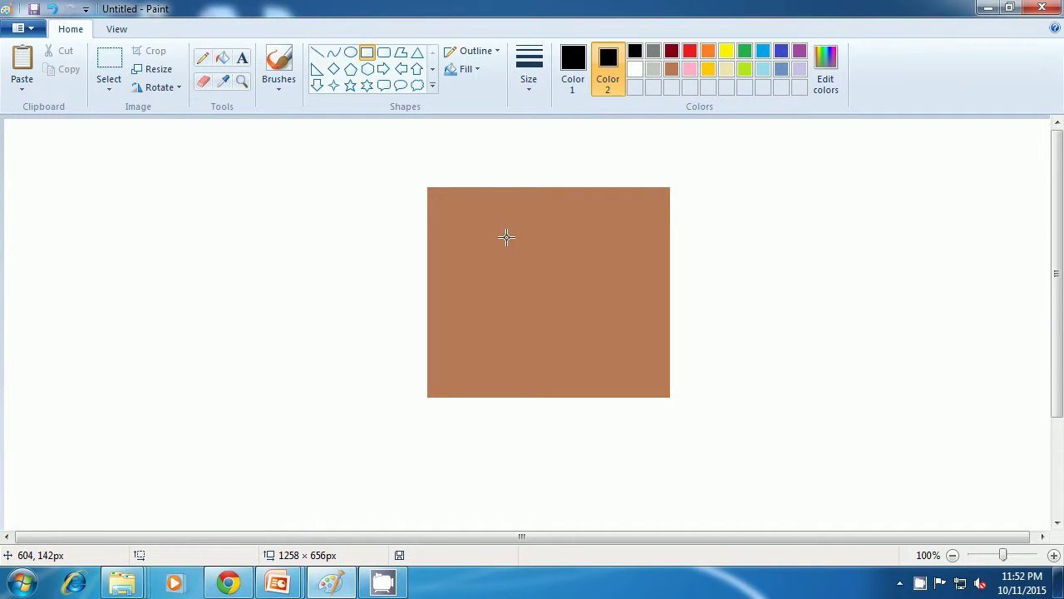
drag(466, 240, 497, 282)
click(706, 290)
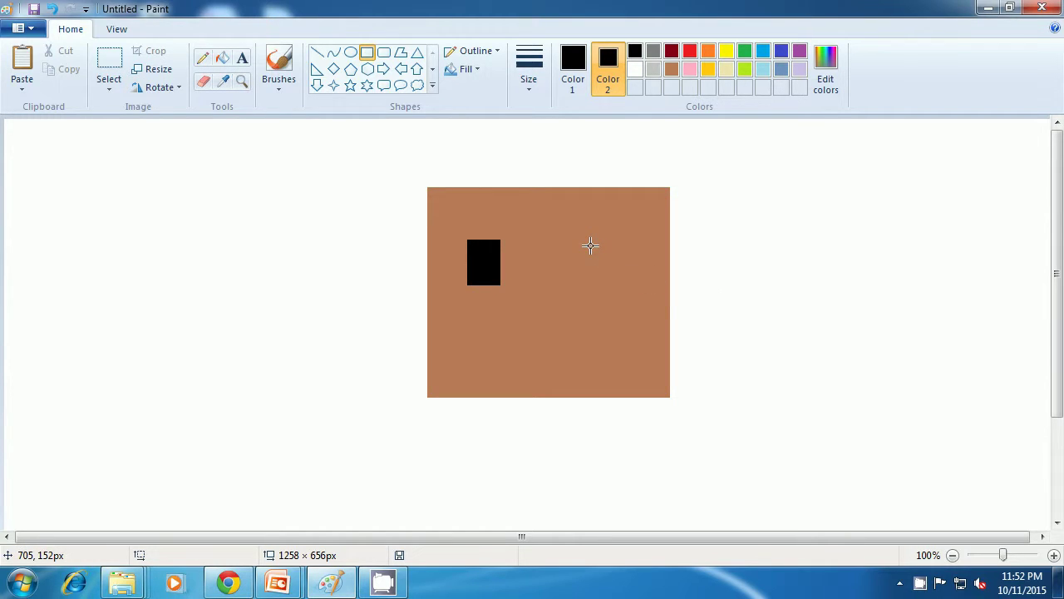
drag(585, 239, 611, 280)
click(751, 289)
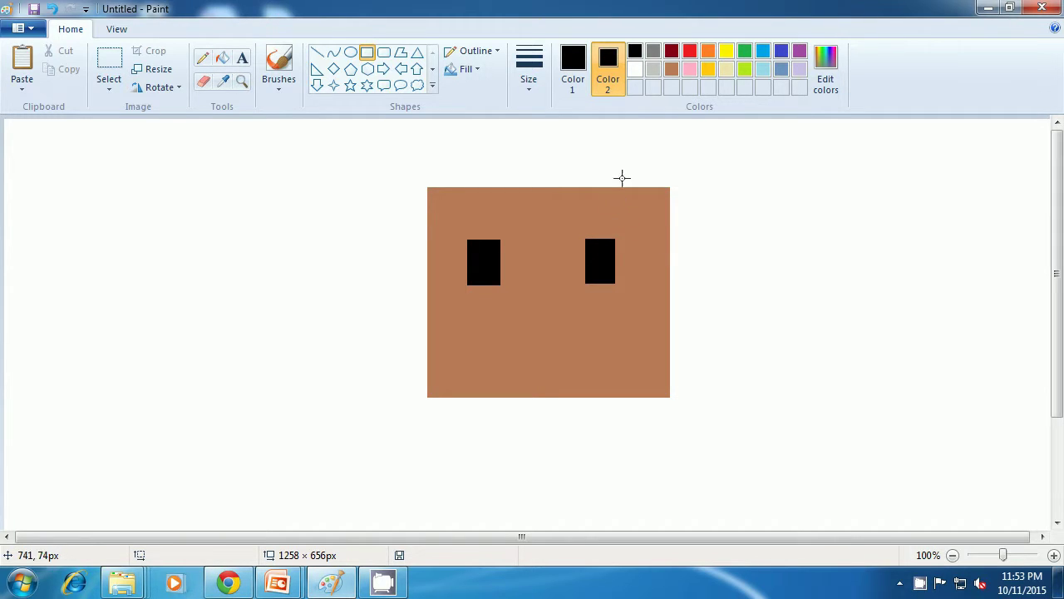
Step: Draw a solid dark red rectangle about 95 × 18 px below the eyes as the mouth
click(610, 73)
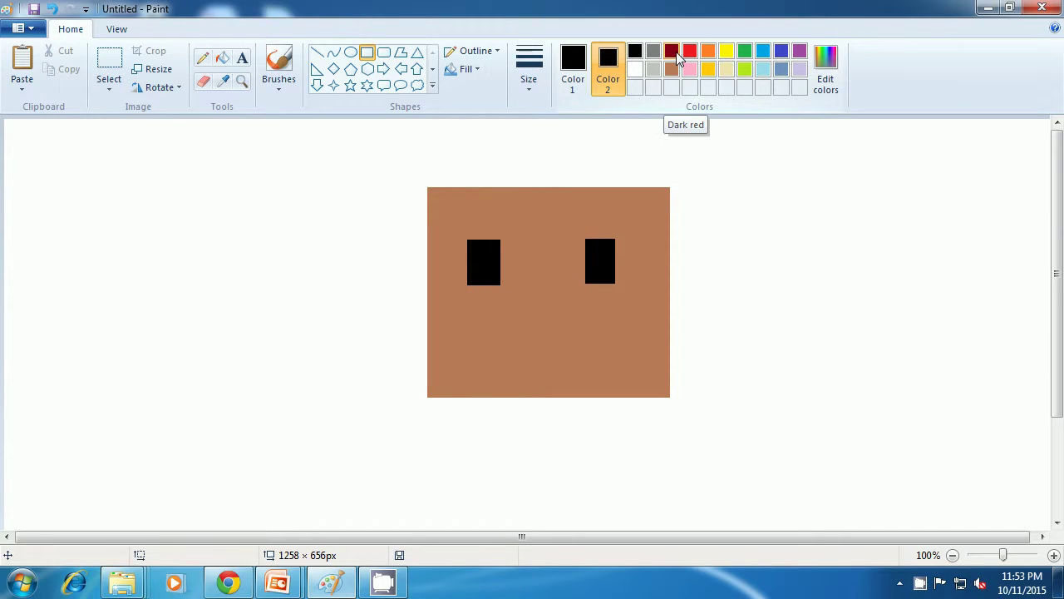
click(678, 57)
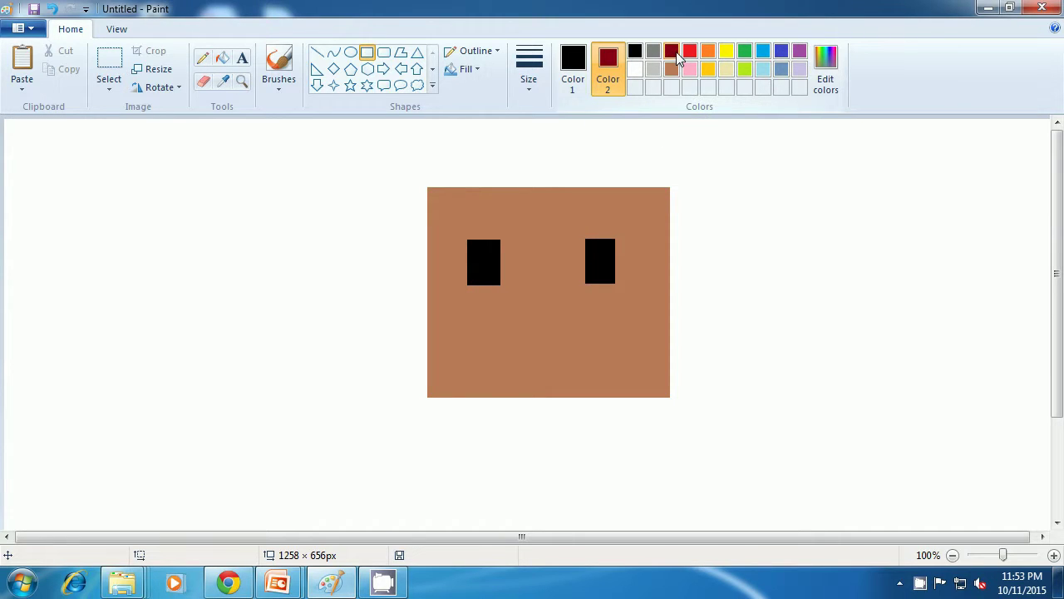
click(572, 58)
click(611, 61)
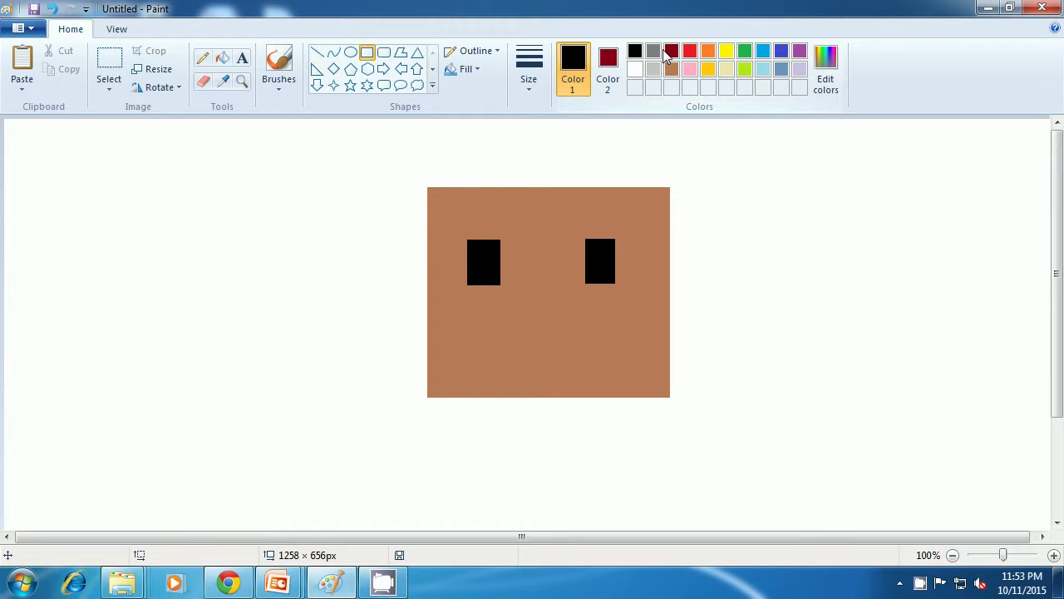
click(671, 53)
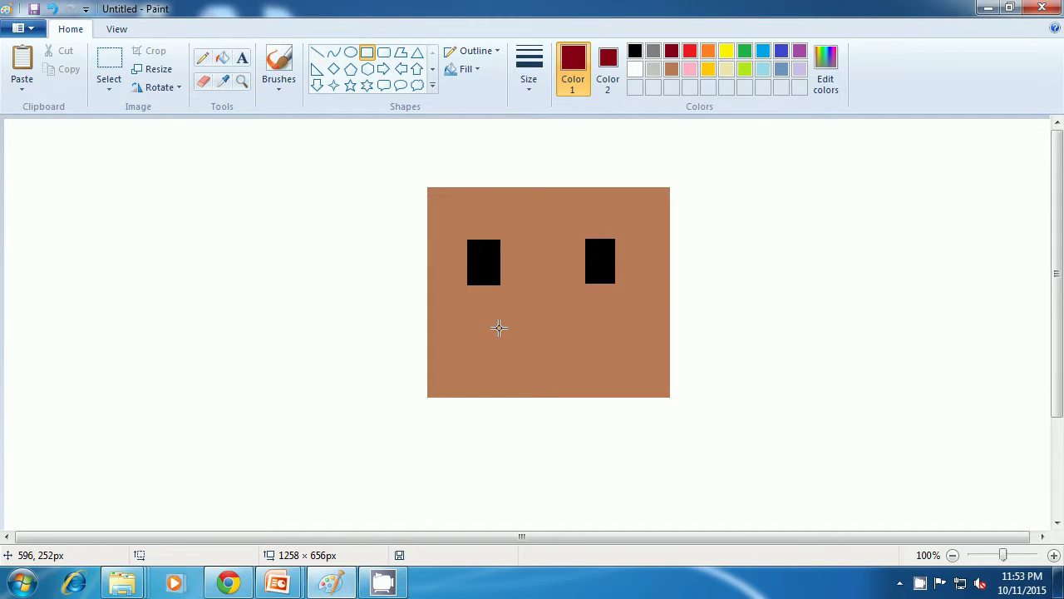
drag(506, 324, 586, 339)
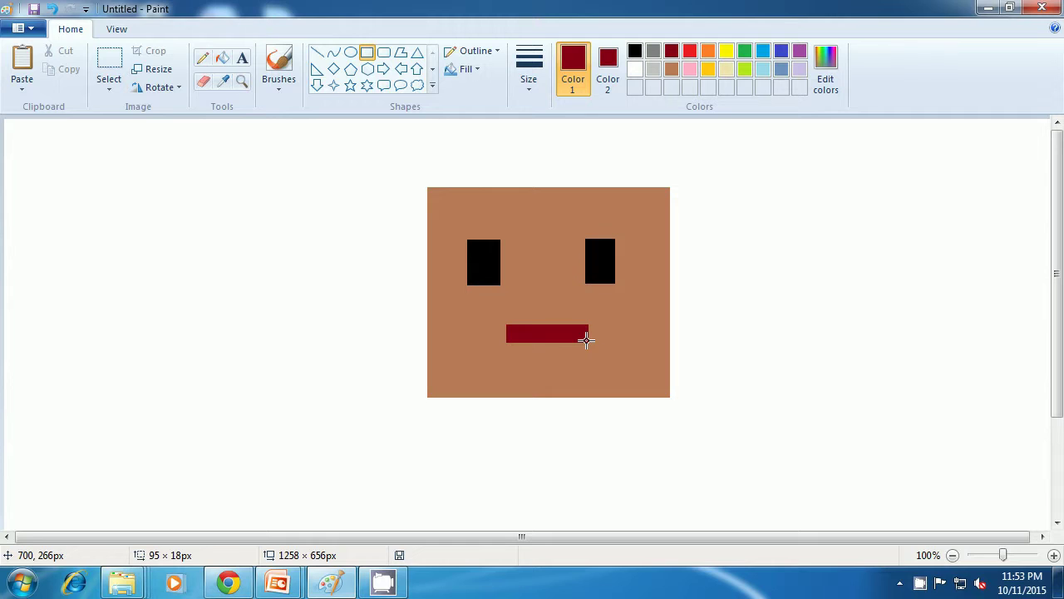
drag(586, 339, 587, 339)
click(727, 331)
Step: Draw two short slanted black lines above the eyes as eyebrows, the left one about 24 × 24 px, with Color 2 set to white
click(318, 56)
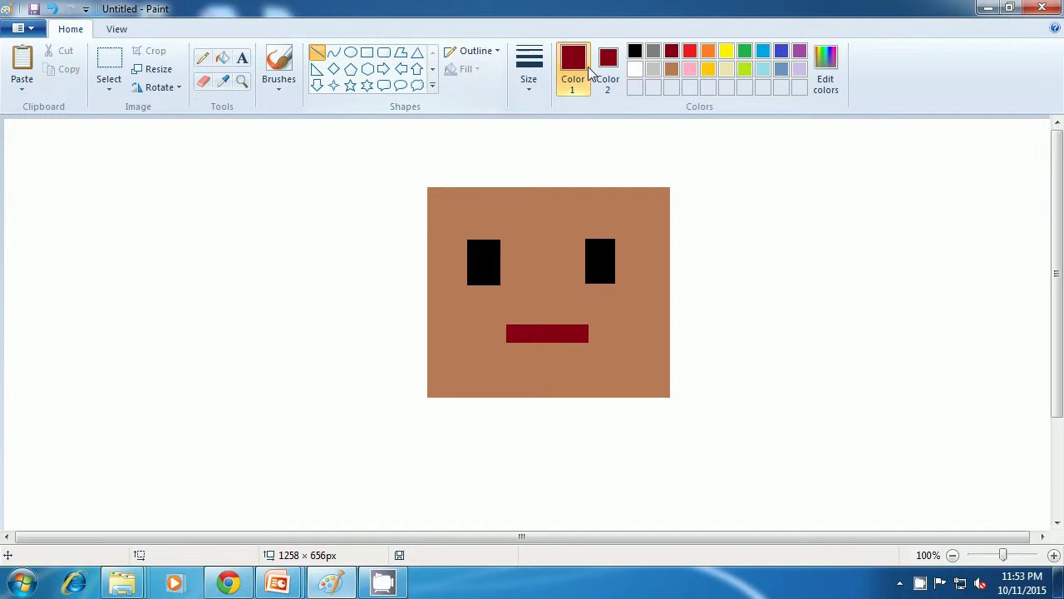
click(607, 70)
click(634, 69)
click(573, 65)
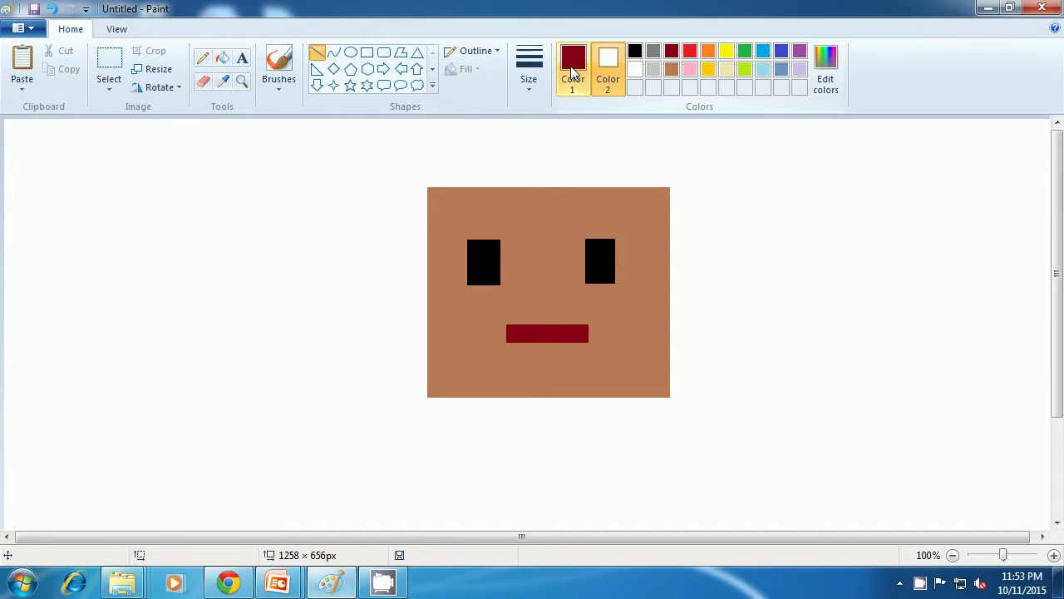
click(635, 51)
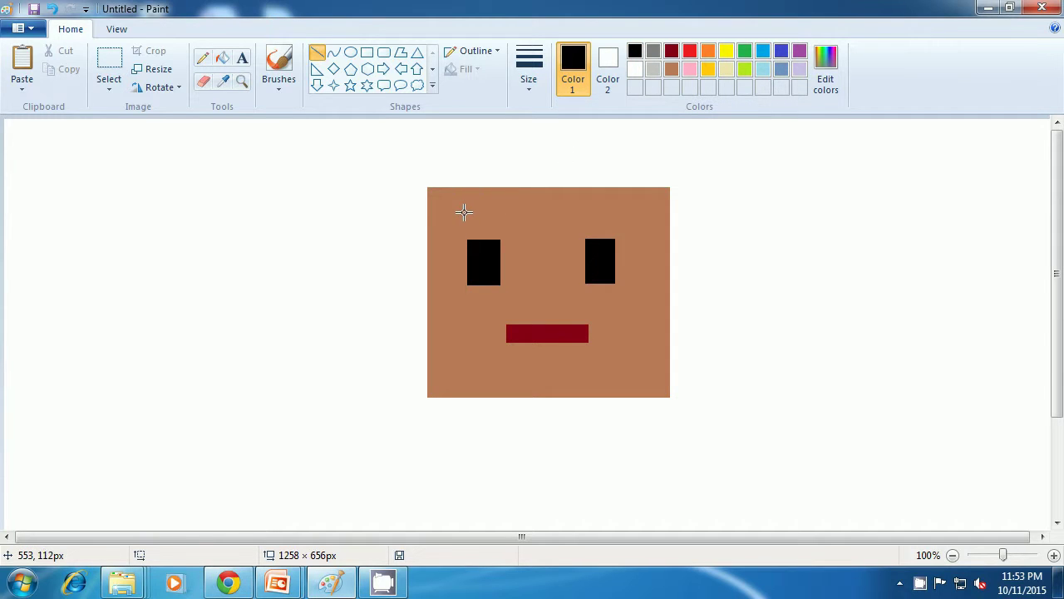
drag(464, 206, 444, 225)
drag(445, 226, 446, 223)
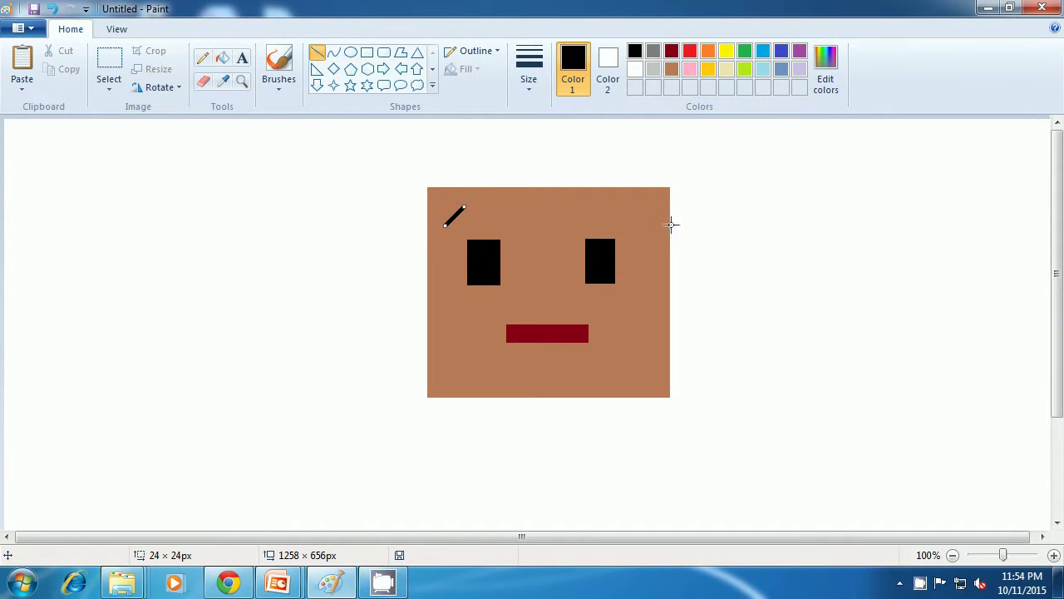
click(725, 224)
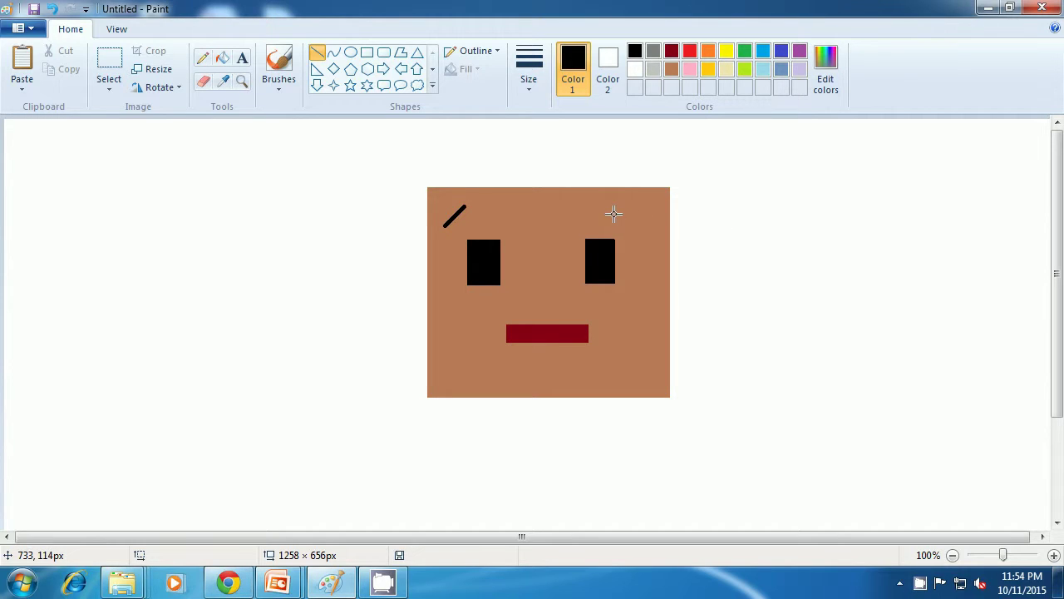
drag(609, 211, 626, 225)
click(754, 215)
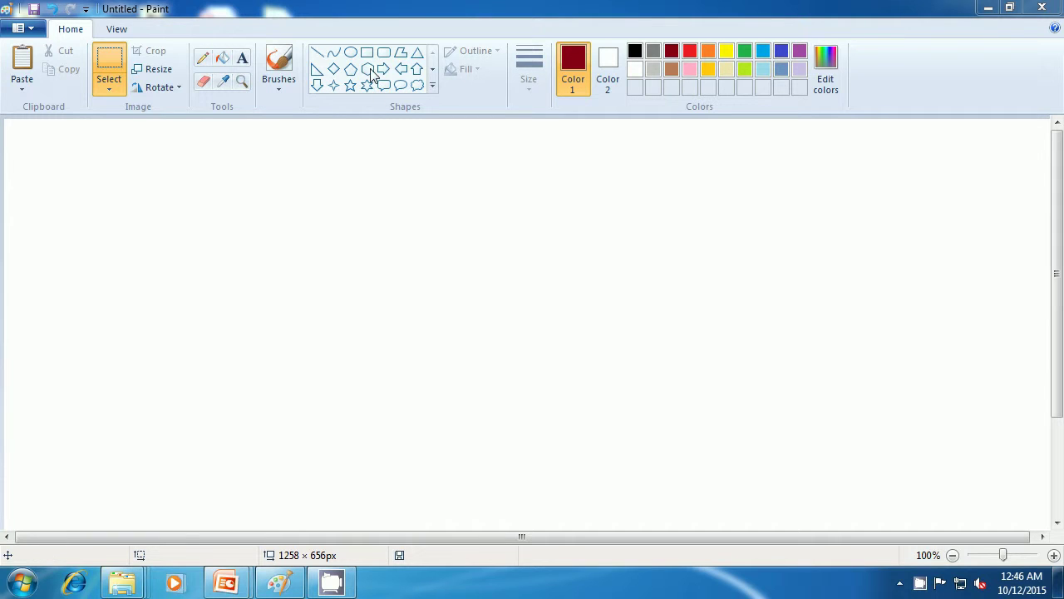
Step: Draw a large solid-filled rectangle on the blank canvas as the sky, with both Color 1 and Color 2 set to turquoise blue
click(367, 55)
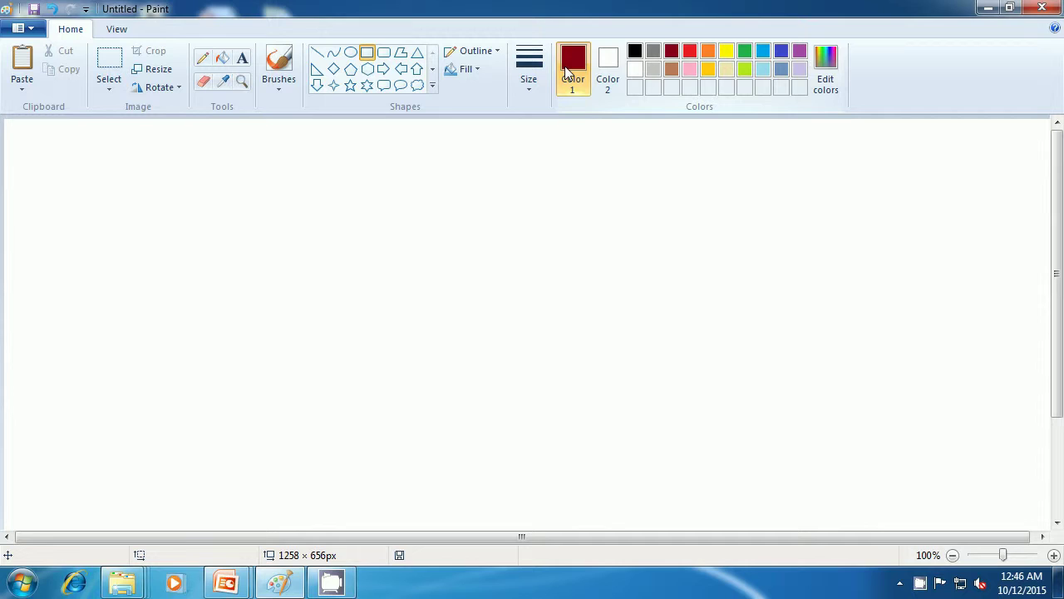
click(765, 55)
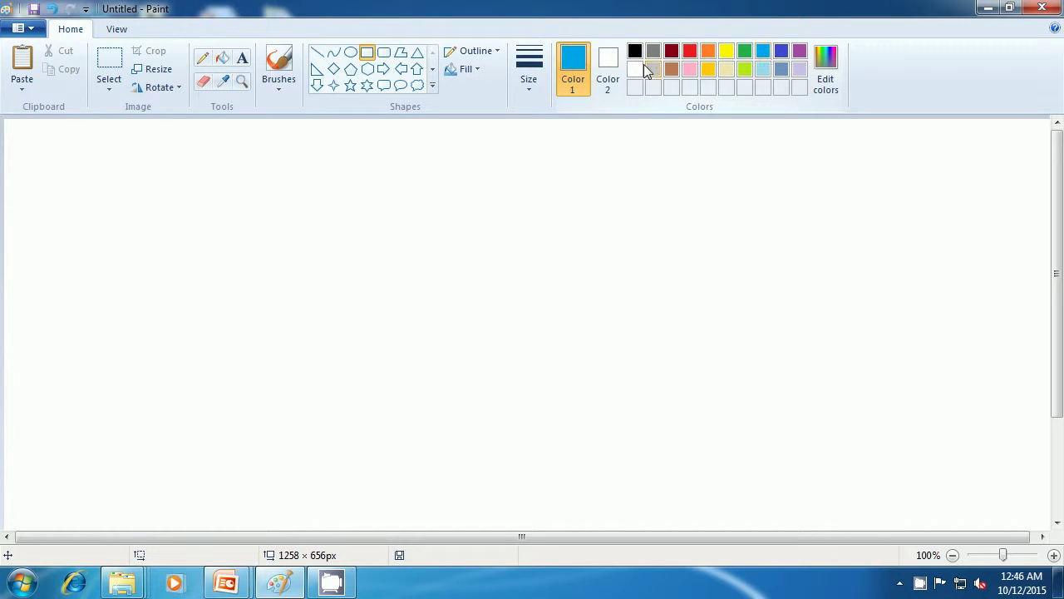
click(607, 64)
click(761, 54)
click(478, 71)
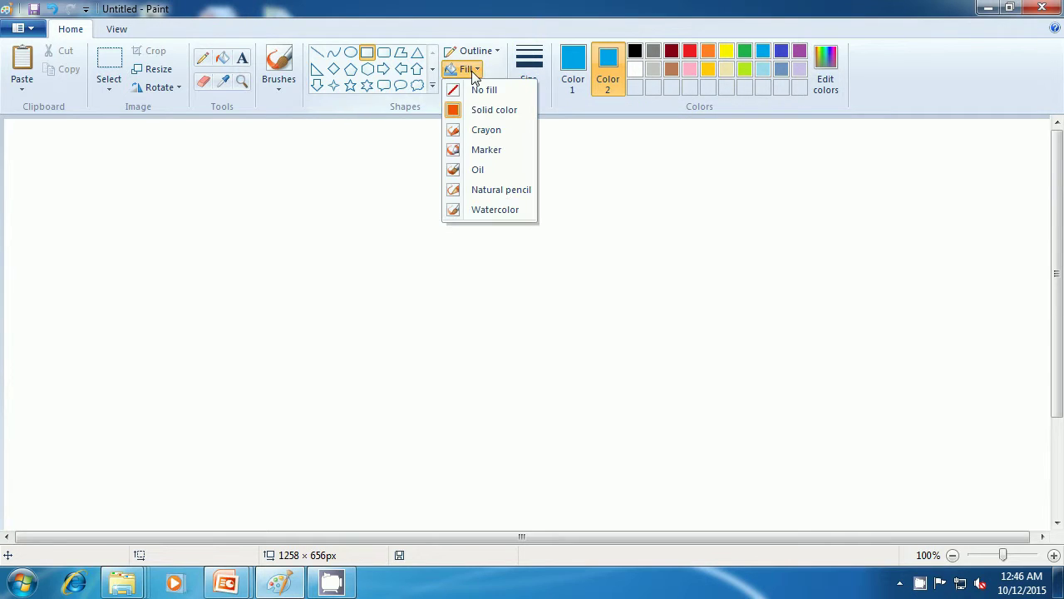
click(481, 111)
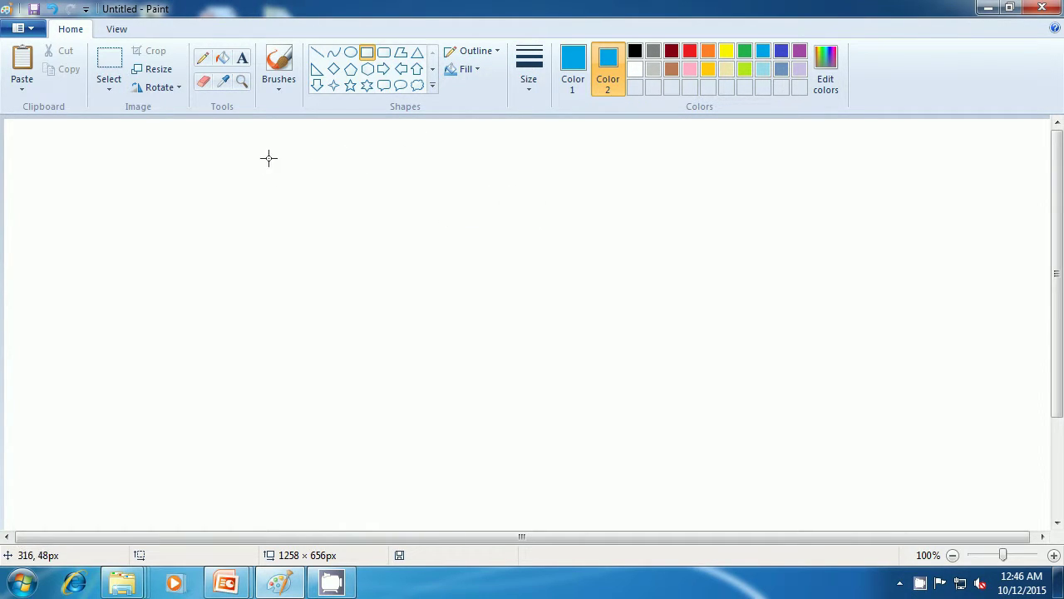
mouse_move(288, 148)
mouse_down()
mouse_move(394, 306)
mouse_move(466, 381)
mouse_move(597, 449)
mouse_move(876, 496)
mouse_move(880, 506)
mouse_up()
click(964, 440)
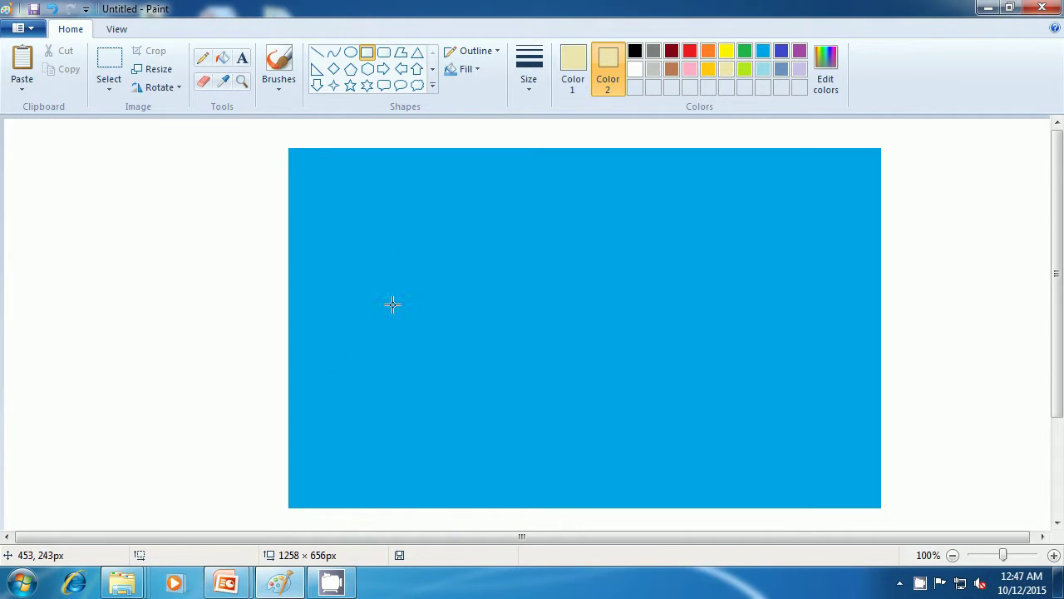
Step: Draw a solid black strip about 708 × 27 px along the bottom edge of the blue rectangle as the ground
click(566, 70)
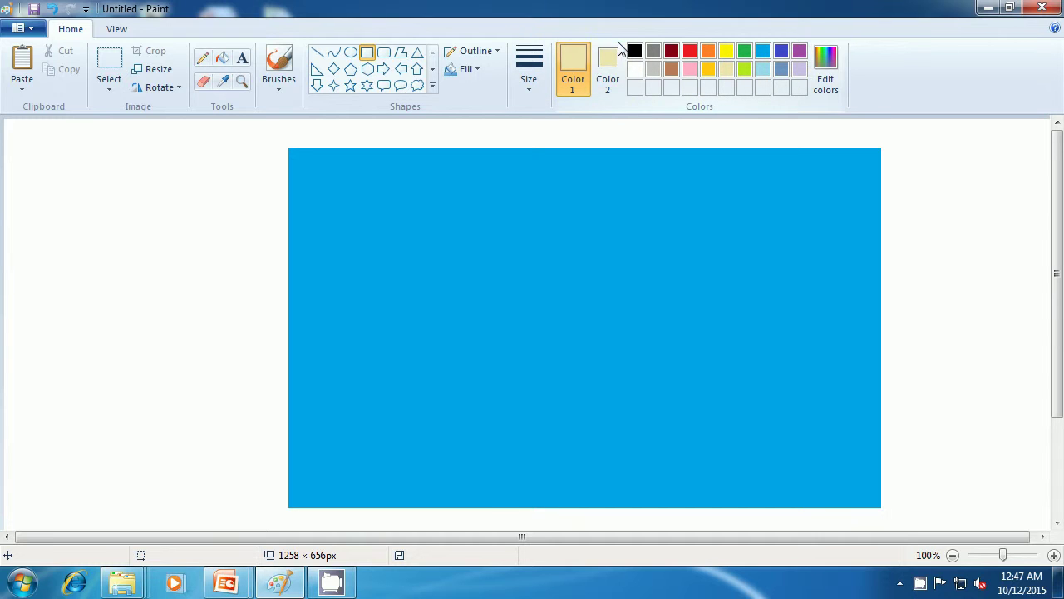
click(635, 52)
click(612, 63)
click(635, 53)
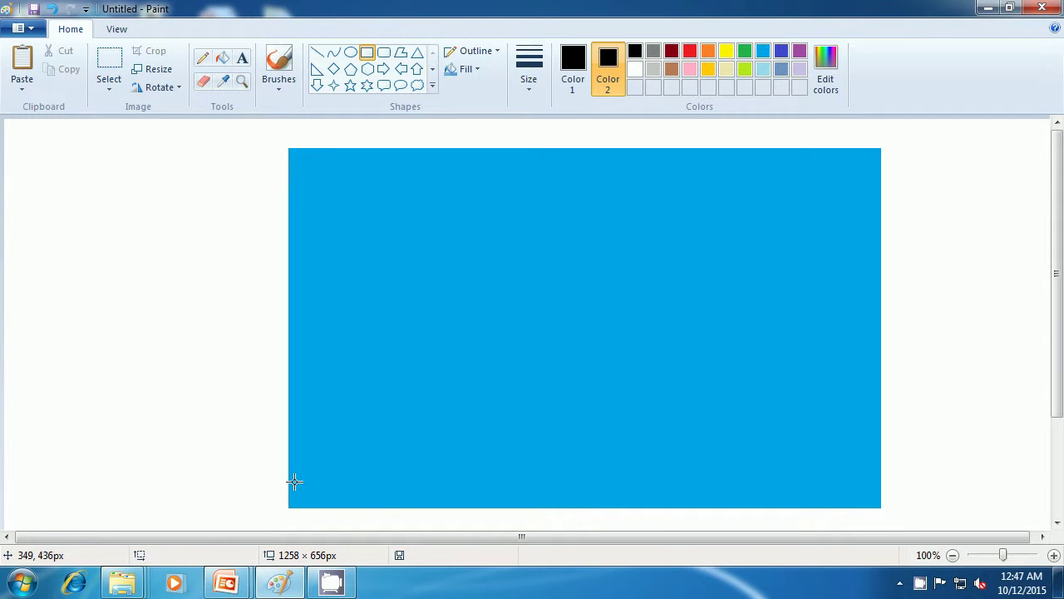
drag(291, 484, 878, 505)
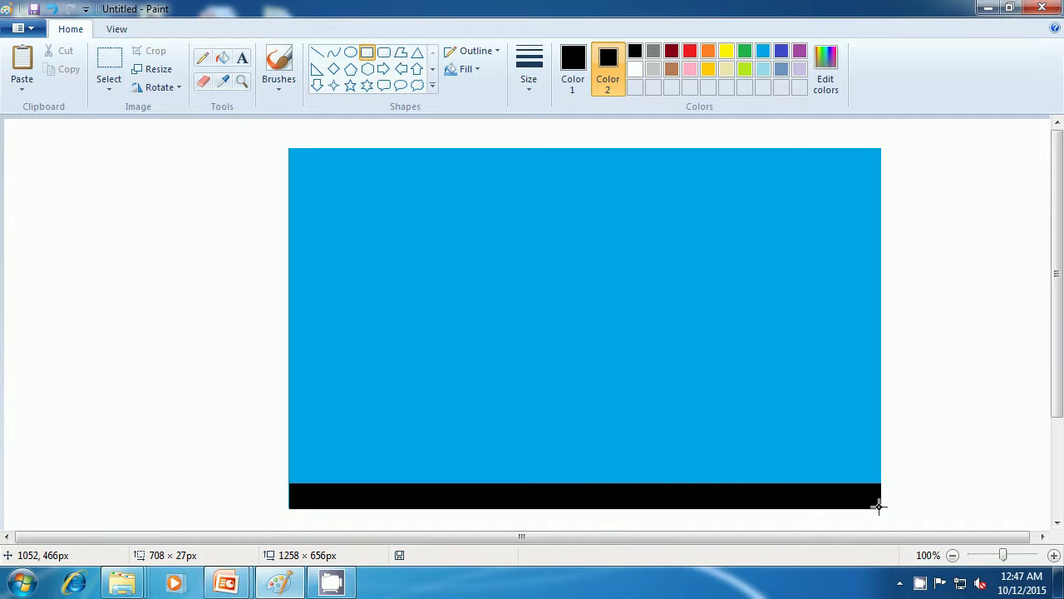
drag(878, 505, 878, 506)
click(940, 479)
Step: Set both Color 2 and Color 1 to light yellow for a building rectangle
click(728, 69)
click(573, 66)
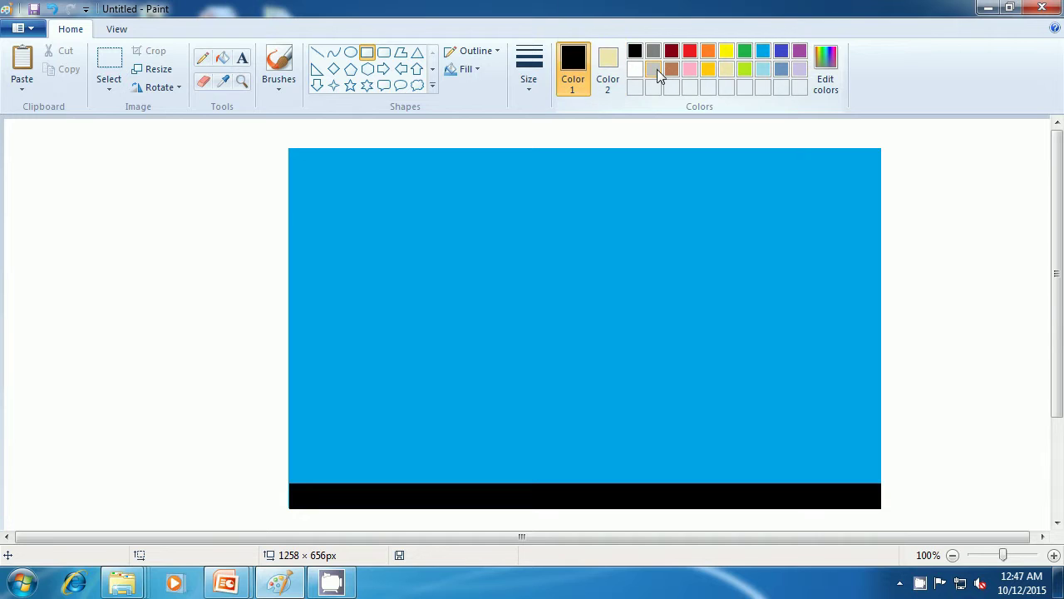
click(728, 69)
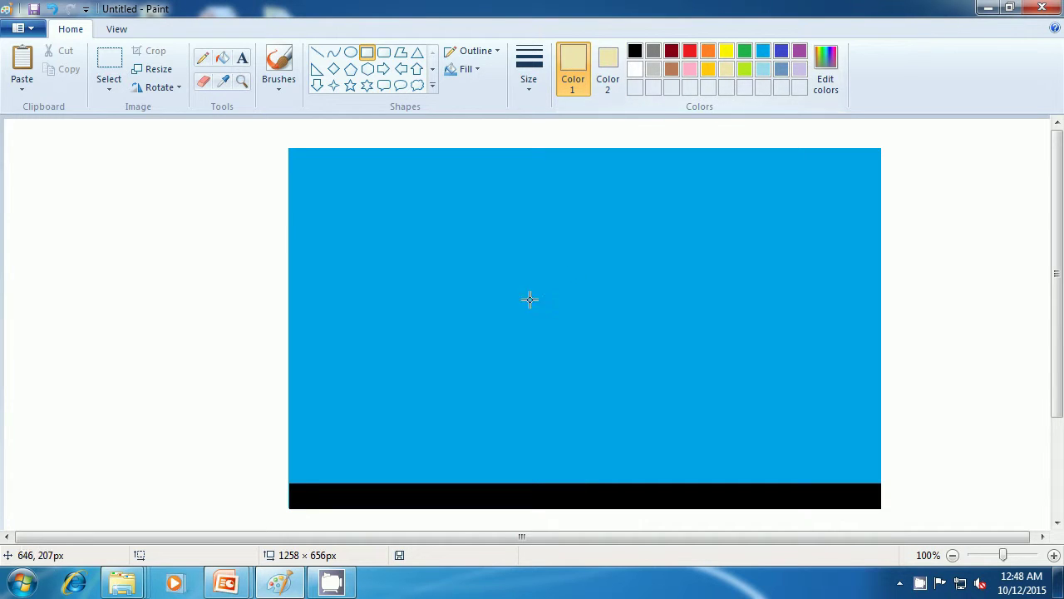
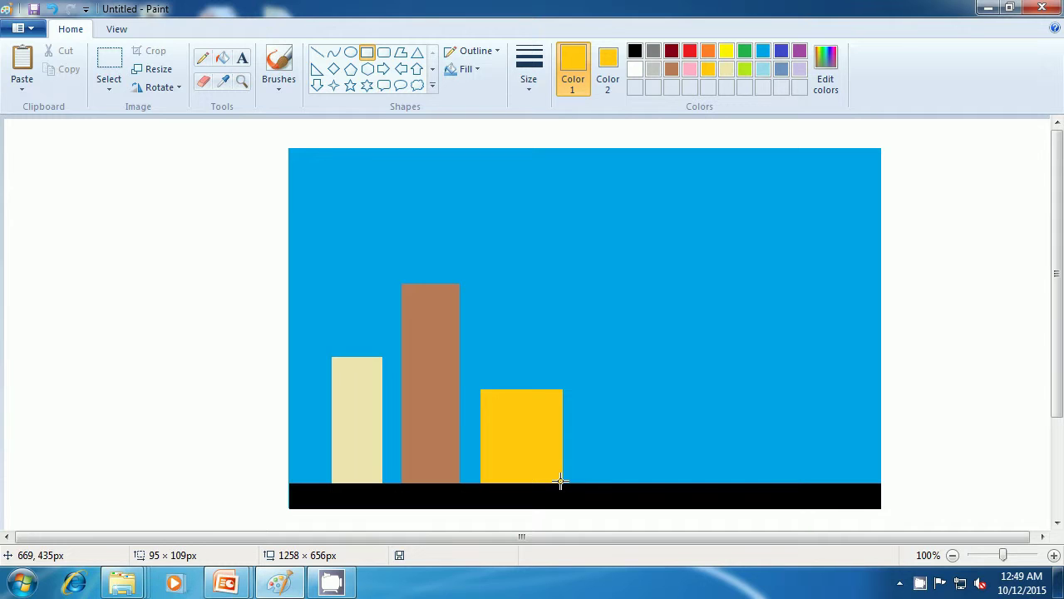
Step: Draw a tall solid light yellow building in the right part of the sky, standing on the ground, with both colors set to light yellow
click(655, 412)
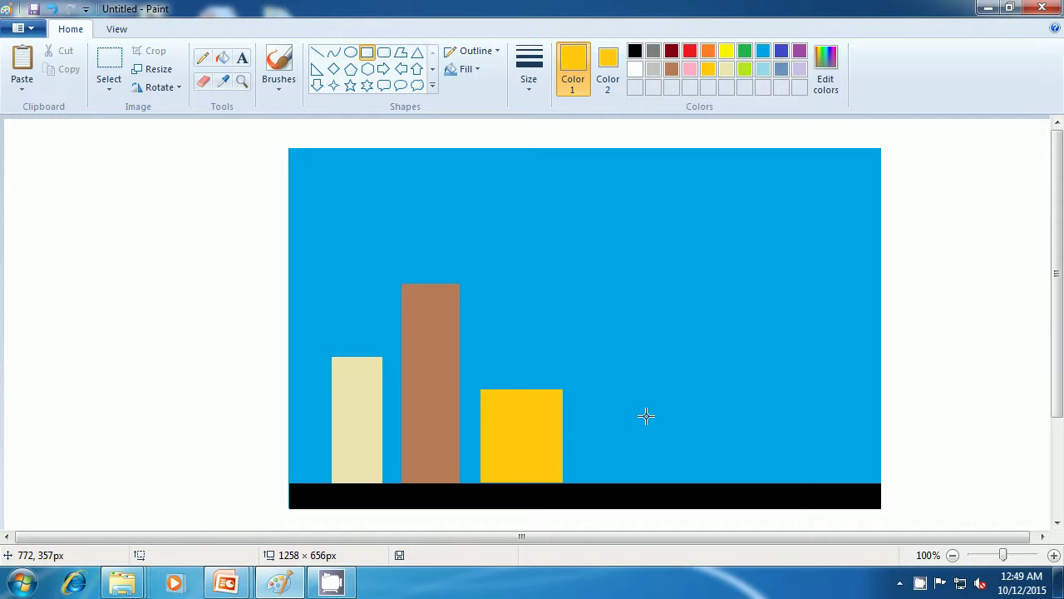
click(728, 66)
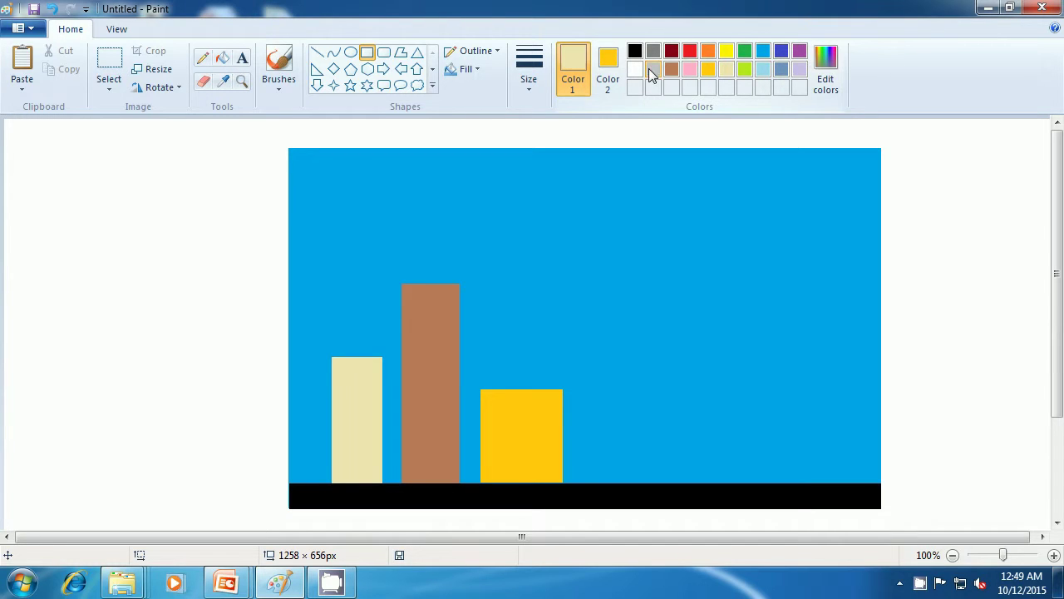
click(617, 61)
click(729, 69)
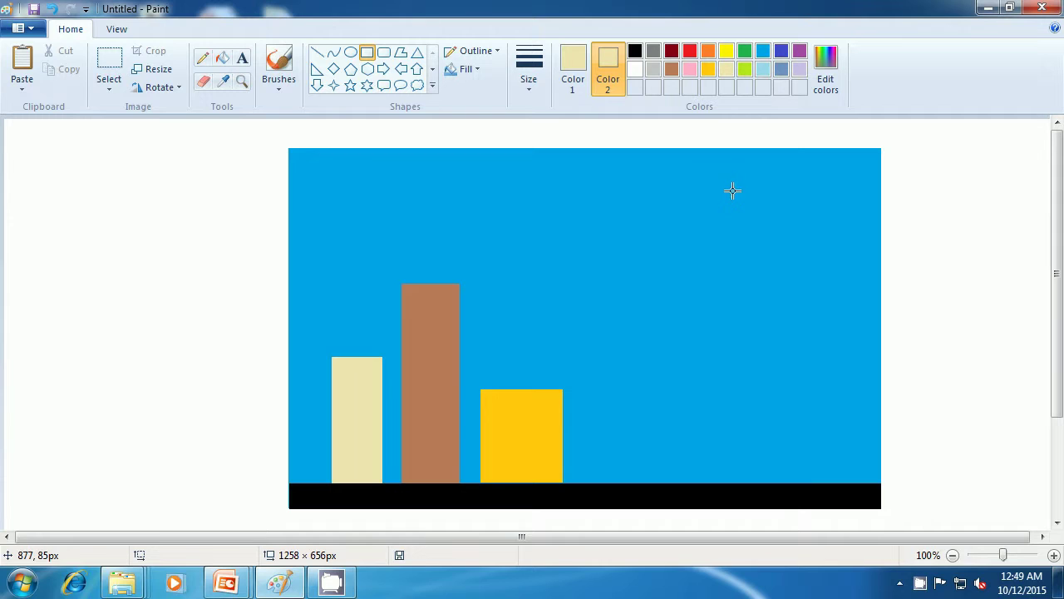
drag(727, 192, 782, 479)
click(944, 356)
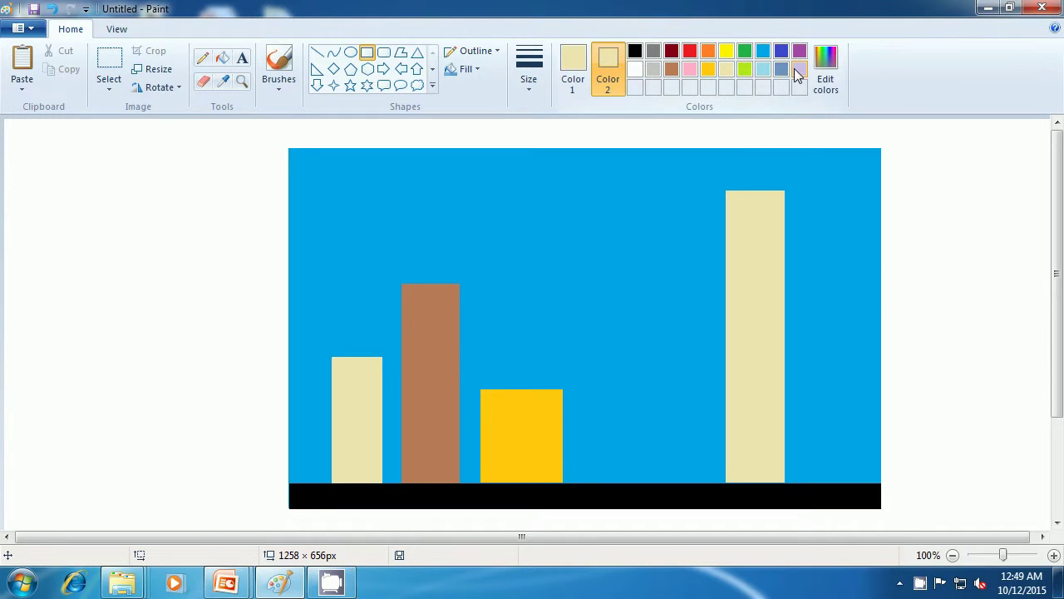
Step: Draw a solid lavender building about 71 × 303 px at the sky's right edge, with Color 2 and Color 1 set to lavender
click(799, 70)
click(572, 68)
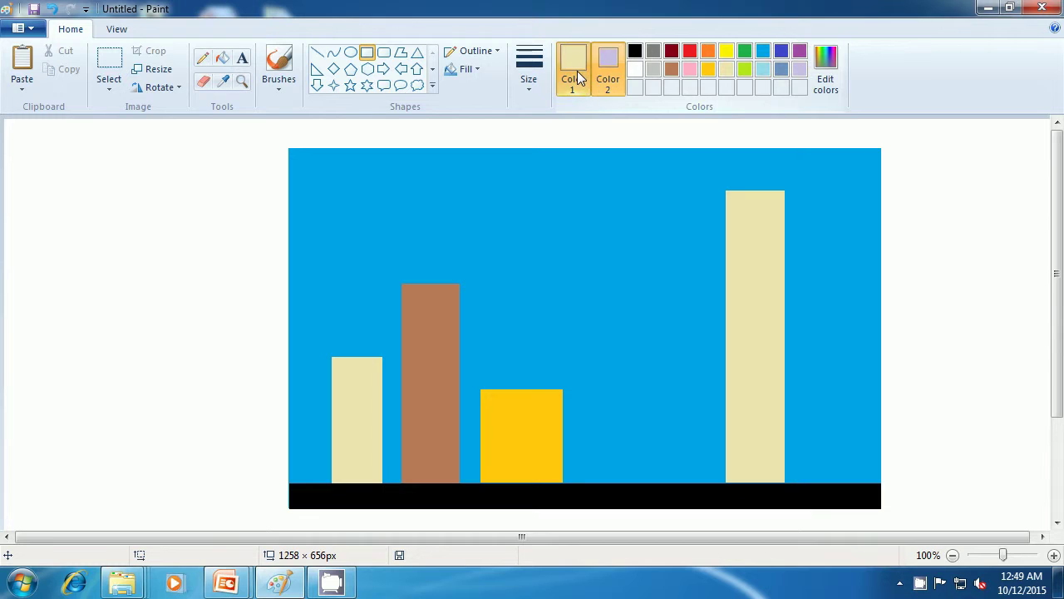
click(799, 70)
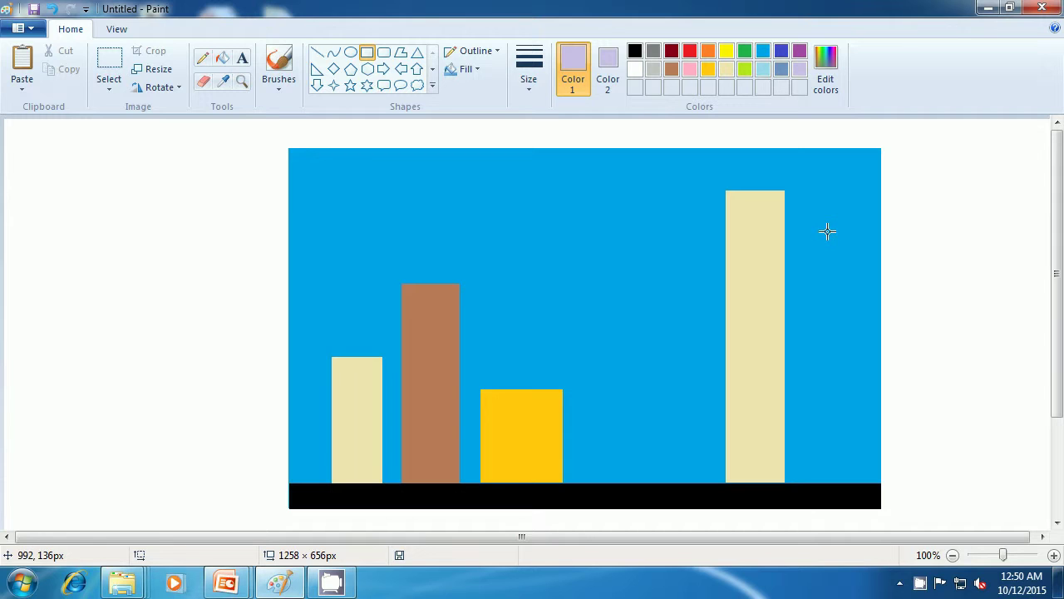
drag(820, 228, 880, 481)
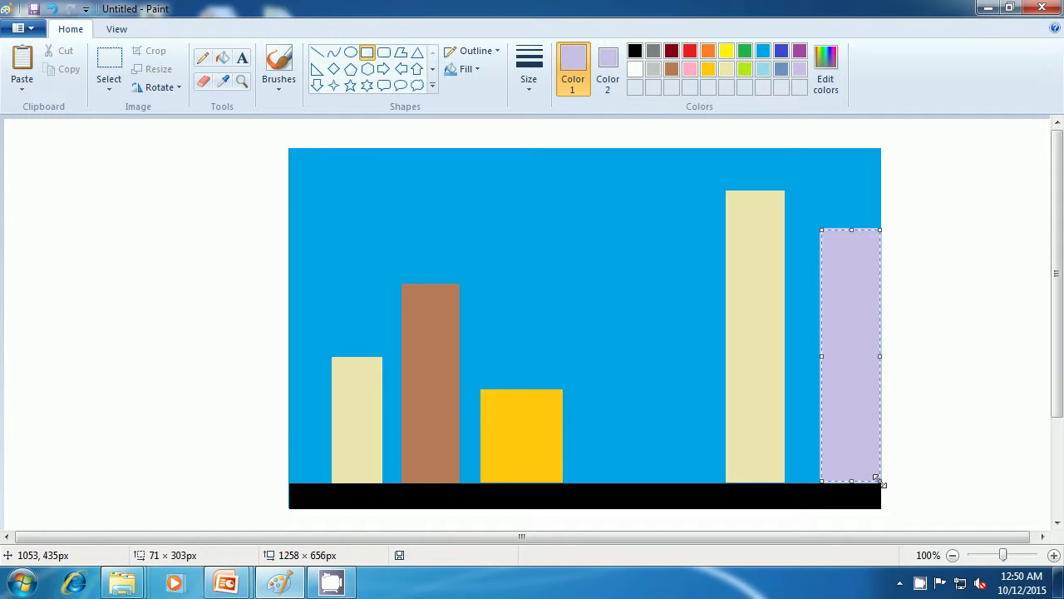
click(935, 413)
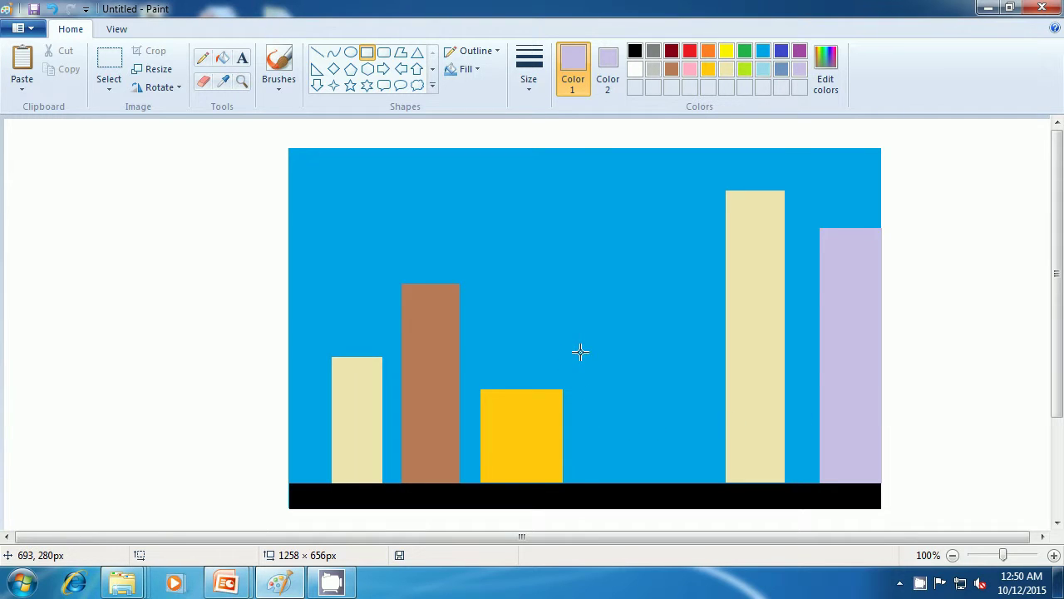
Step: Draw two thin lavender posts, about 3 × 153 px beside the orange building and about 5 × 160 px beside the tall light yellow one
drag(573, 353, 576, 481)
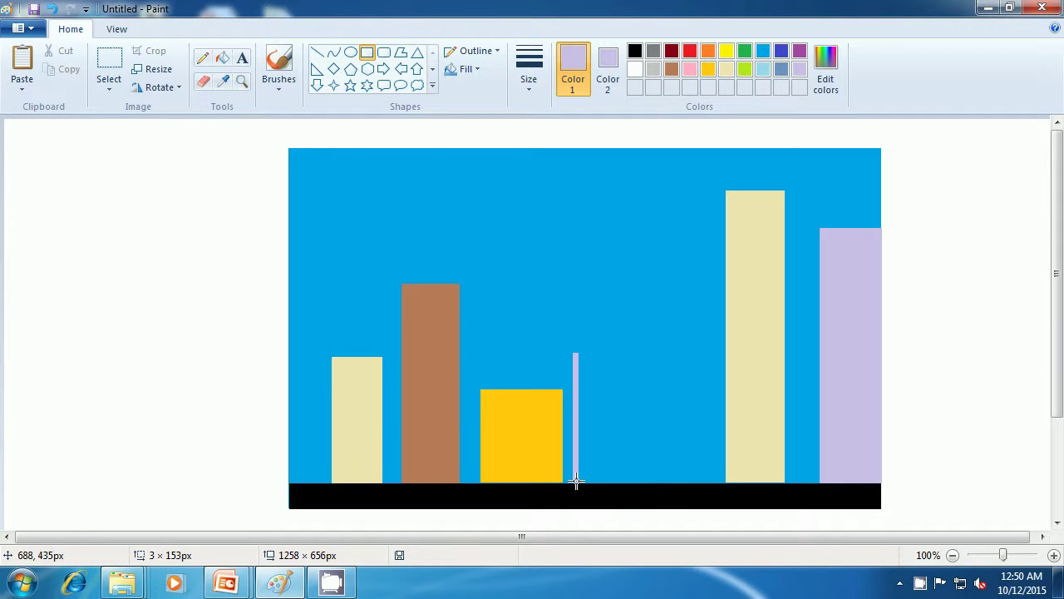
drag(576, 481, 576, 482)
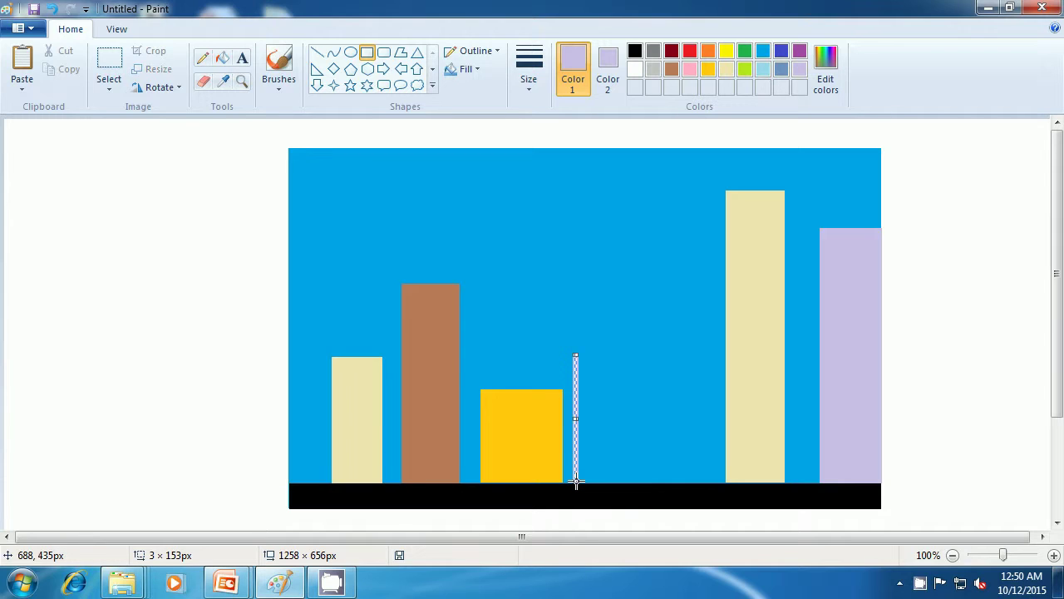
click(620, 449)
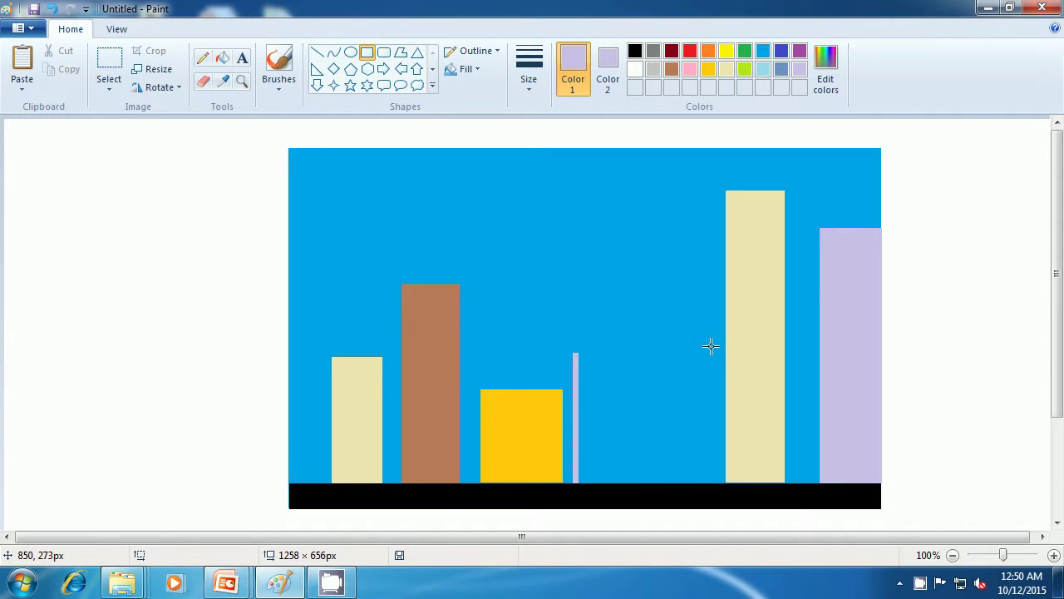
drag(710, 348, 713, 483)
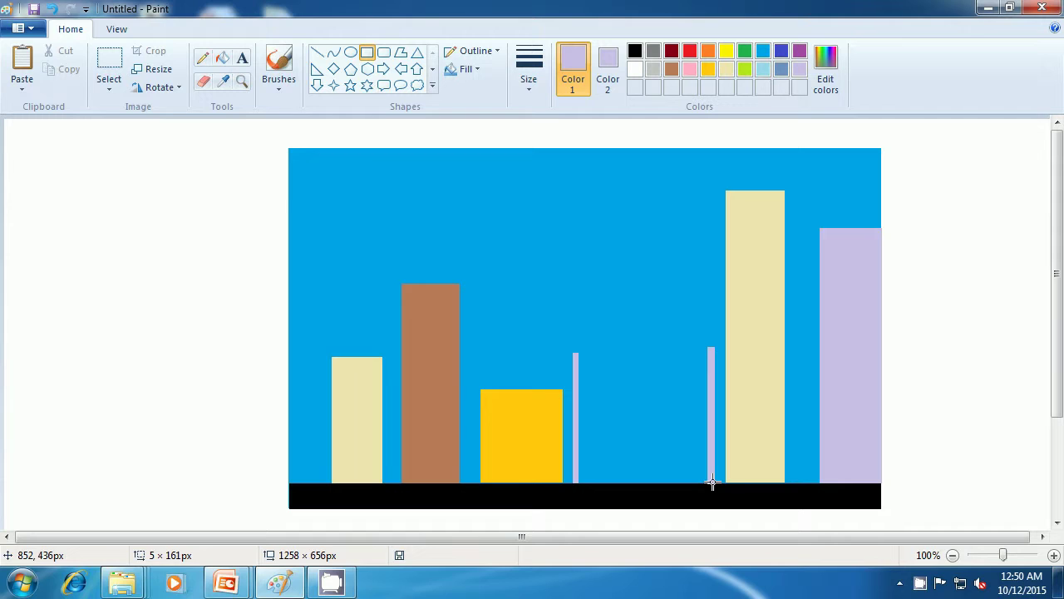
drag(712, 482, 712, 481)
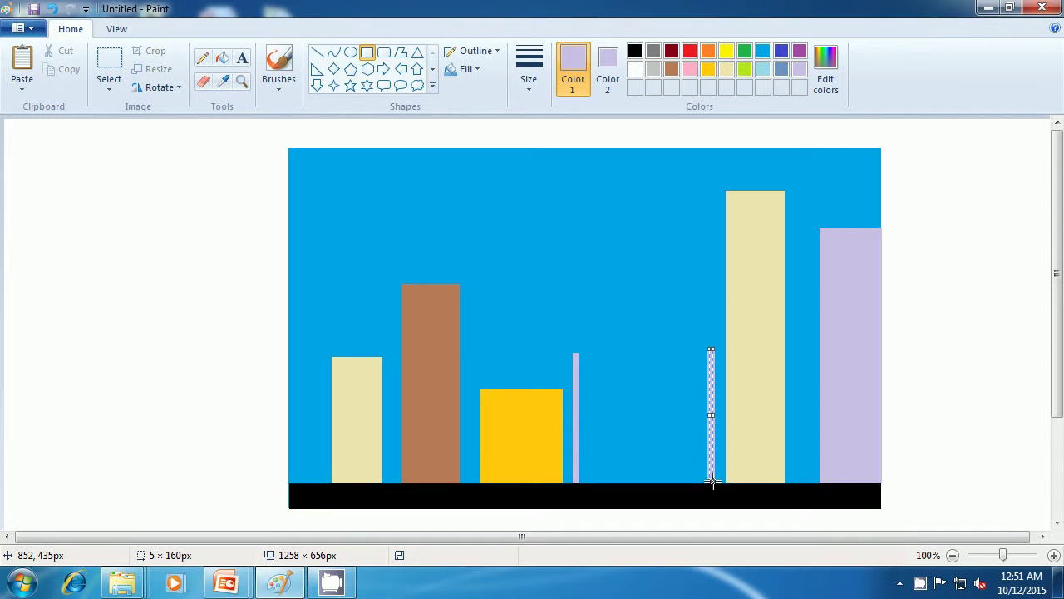
click(908, 388)
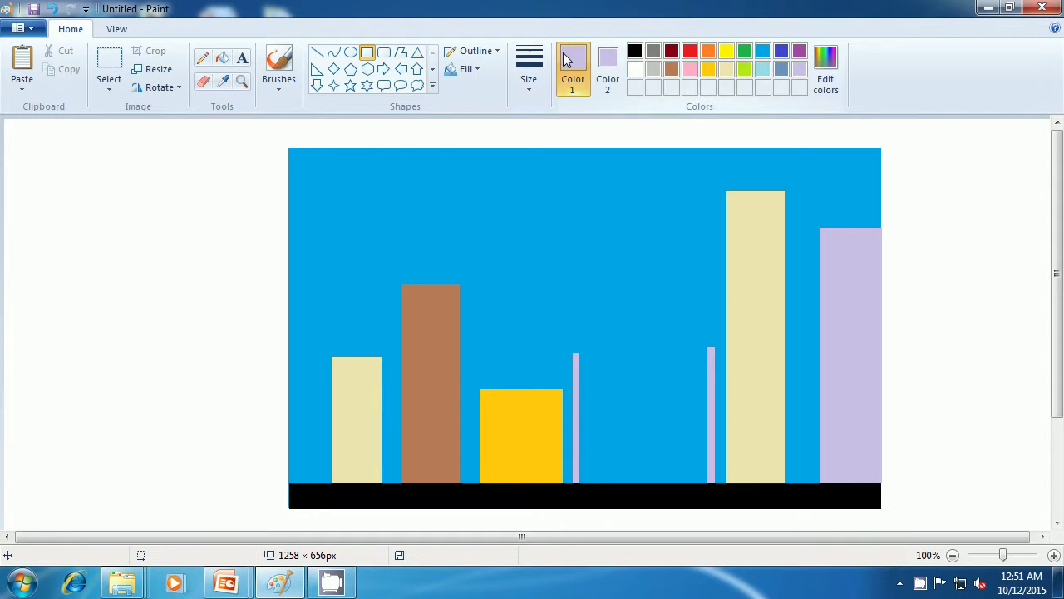
Step: Set both colors to black and draw two small windows, the left about 11 × 18 px, above a larger one on the short light yellow building
click(634, 52)
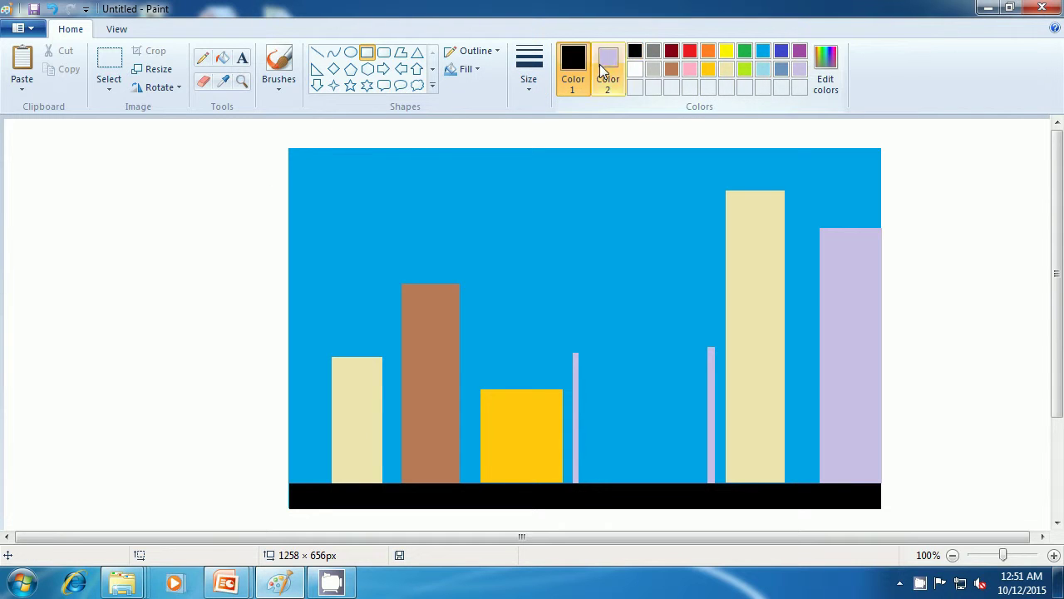
click(606, 69)
click(635, 50)
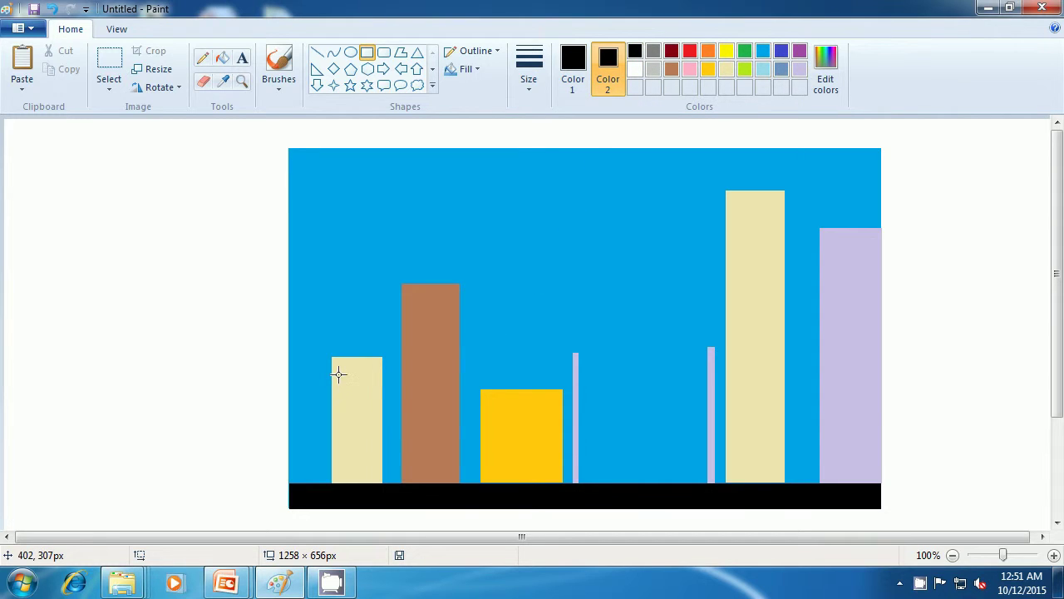
drag(338, 374, 347, 387)
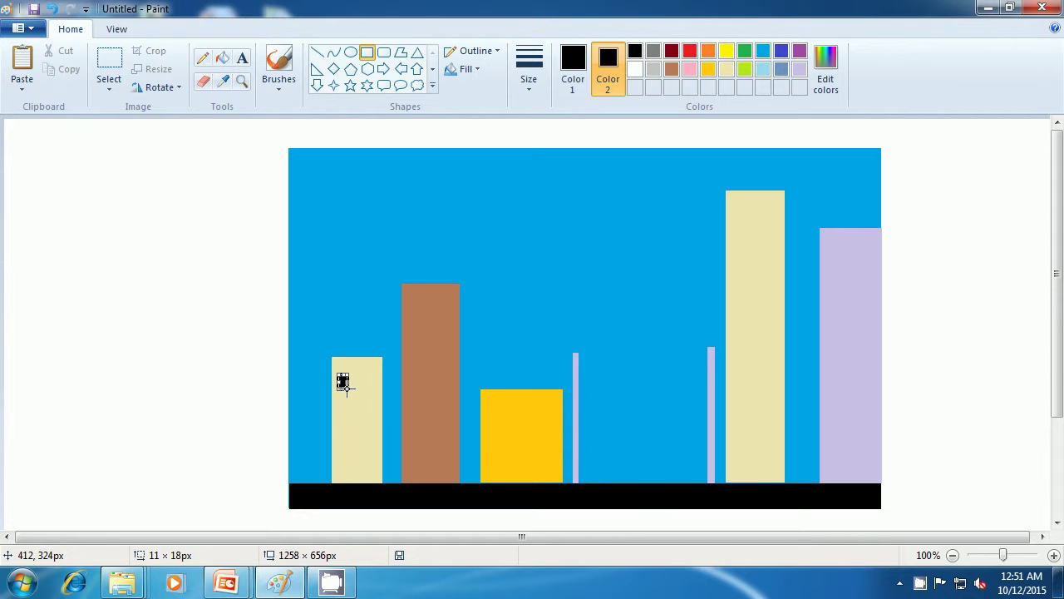
click(479, 363)
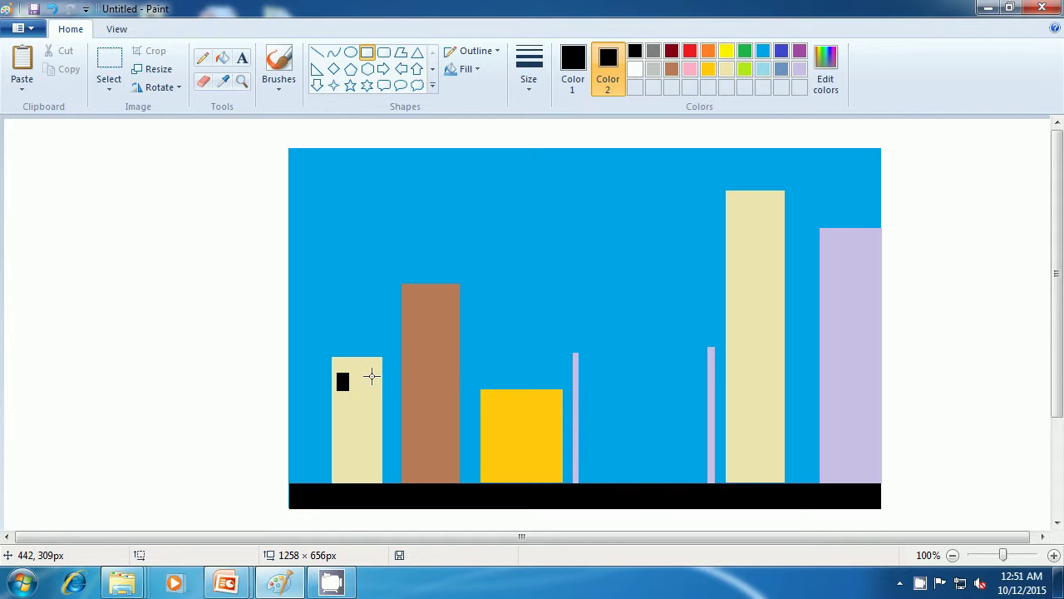
drag(363, 375, 369, 384)
click(500, 337)
drag(346, 410, 364, 427)
click(504, 357)
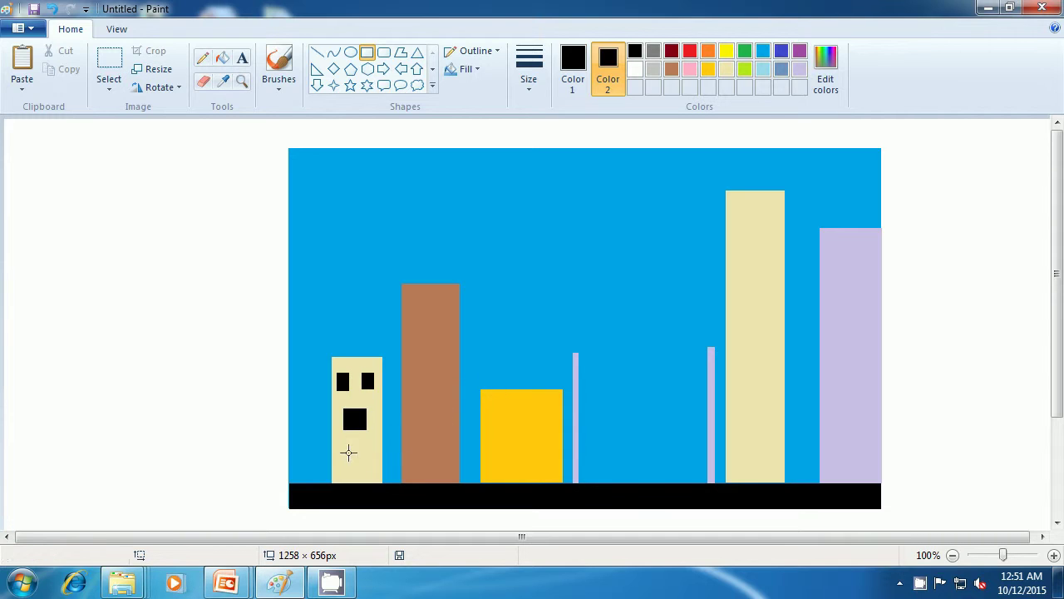
Step: Draw two narrow black doors at the base of the short light yellow building, the right one about 8 × 45 px
drag(335, 444, 340, 480)
click(493, 342)
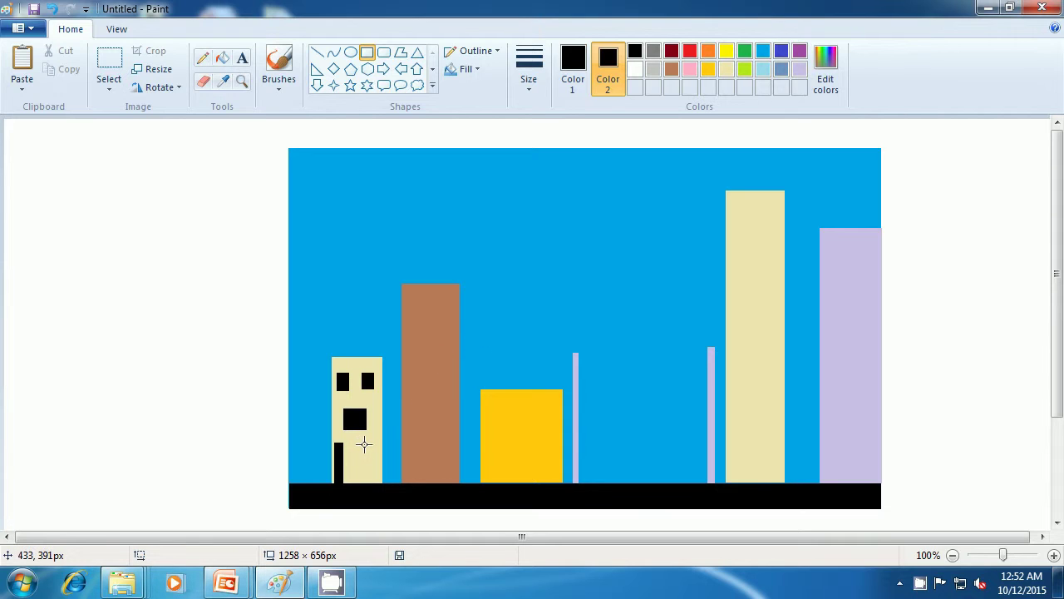
drag(364, 445, 370, 481)
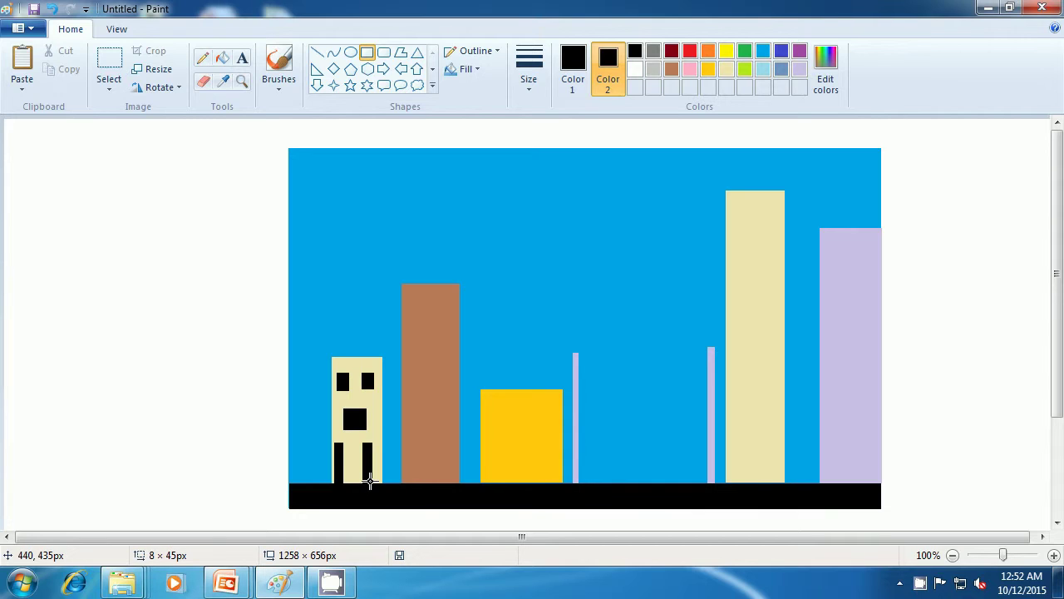
drag(370, 480, 370, 481)
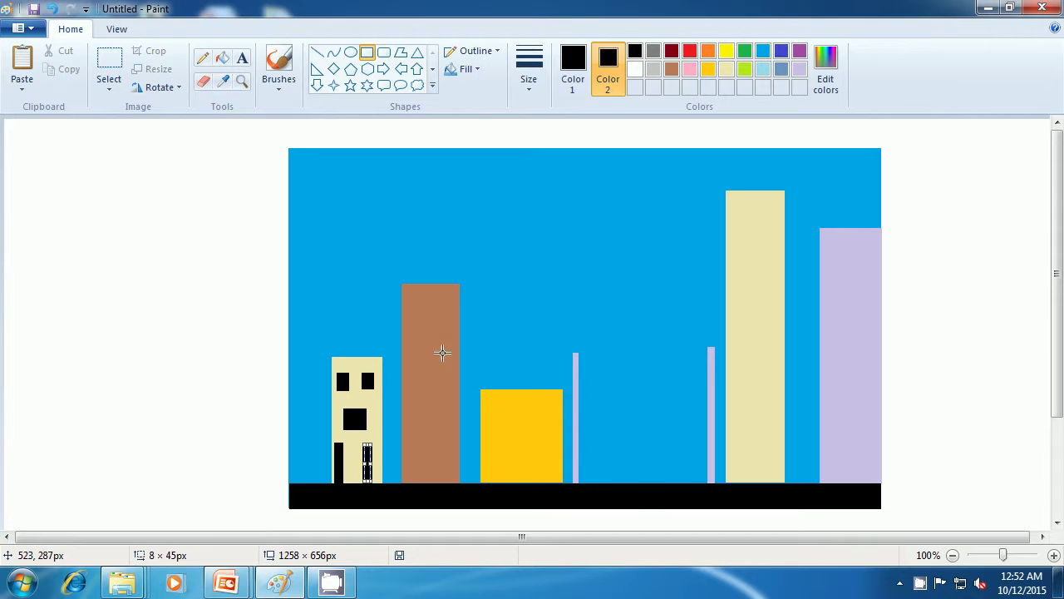
click(482, 307)
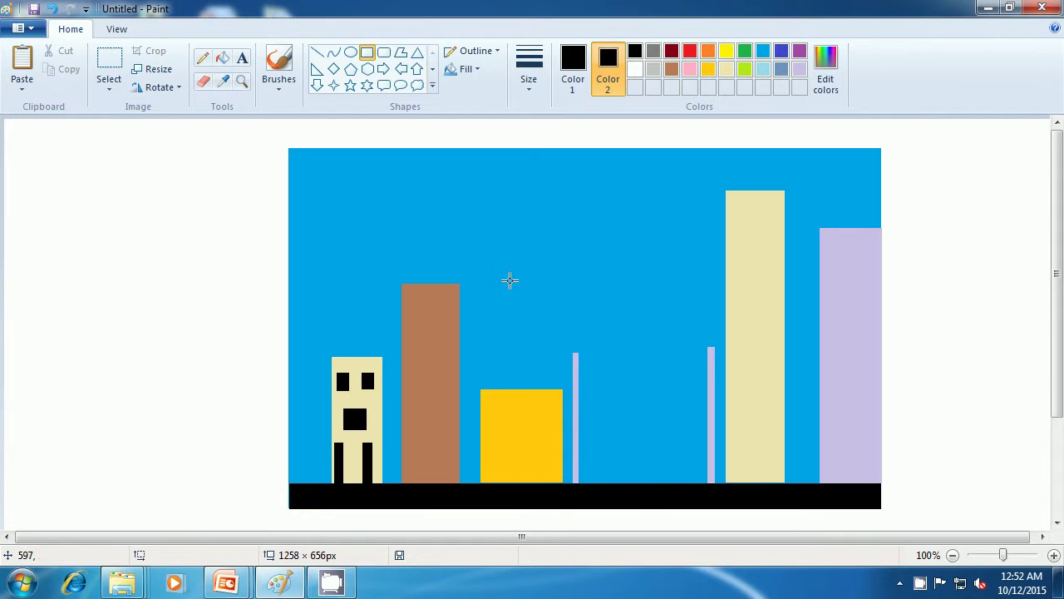
Step: Set both colors to yellow, draw a horizontal window near the brown building's top, and widen it to the building's left edge
click(727, 52)
click(586, 80)
click(727, 53)
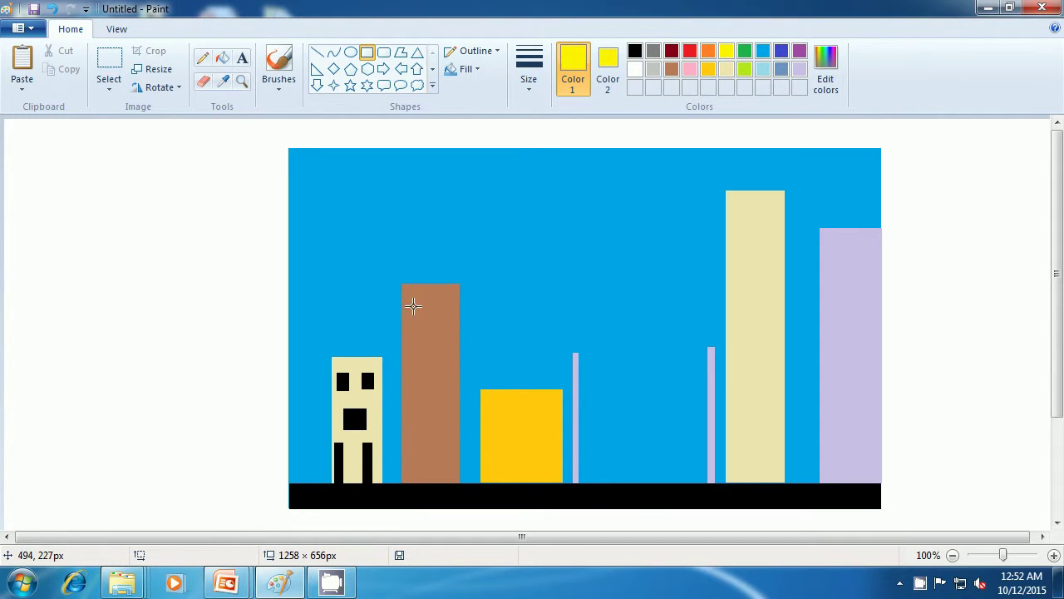
drag(407, 297, 426, 304)
drag(425, 303, 426, 303)
drag(426, 303, 426, 302)
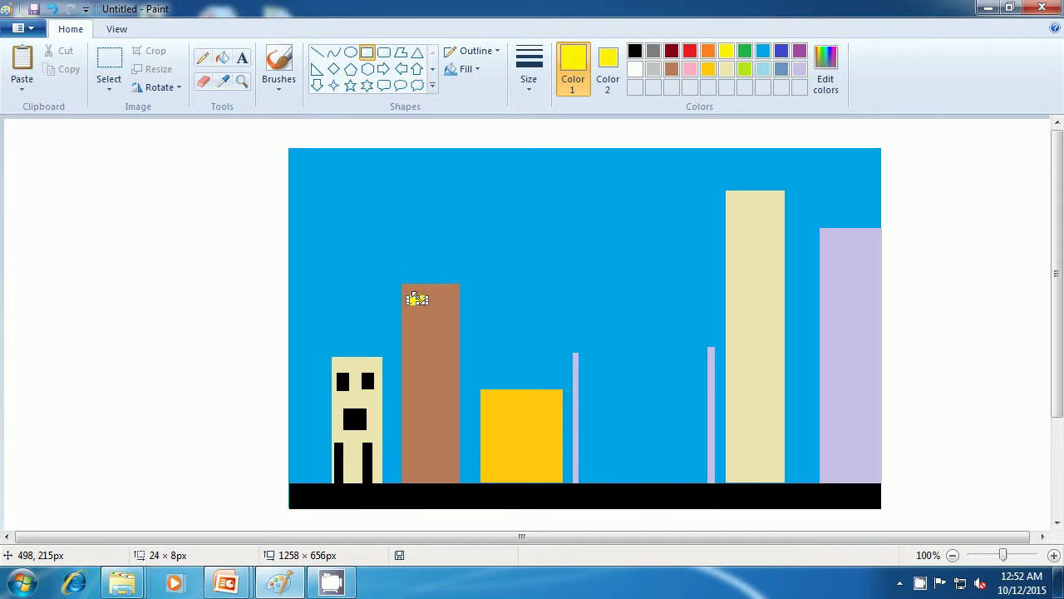
drag(401, 299, 397, 301)
click(499, 288)
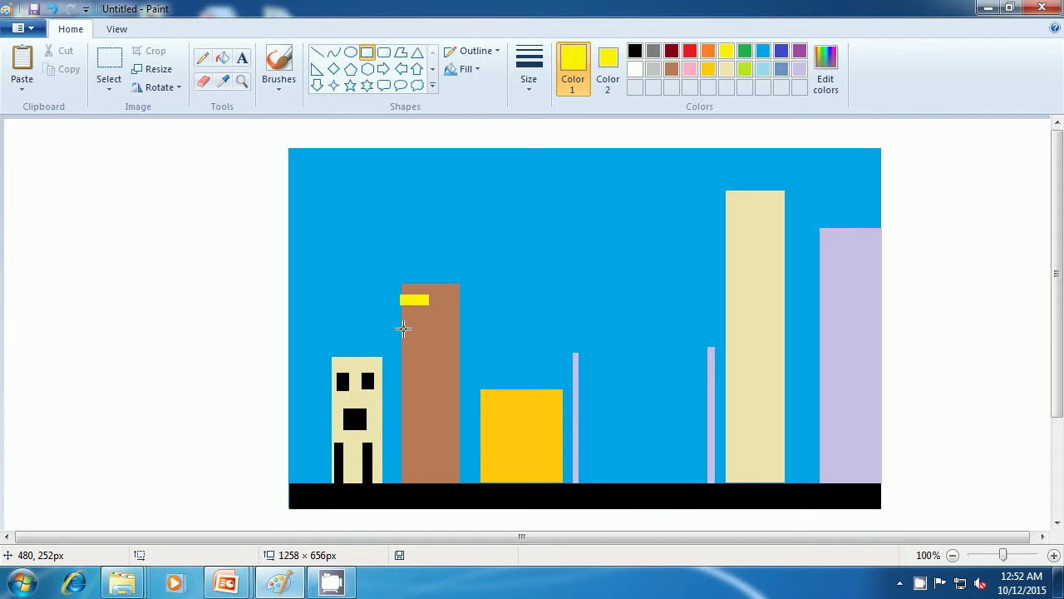
Step: Draw three more horizontal yellow windows down the brown building's left side, the first about 27 × 6 px and the second about 17 × 6 px
drag(403, 329, 425, 333)
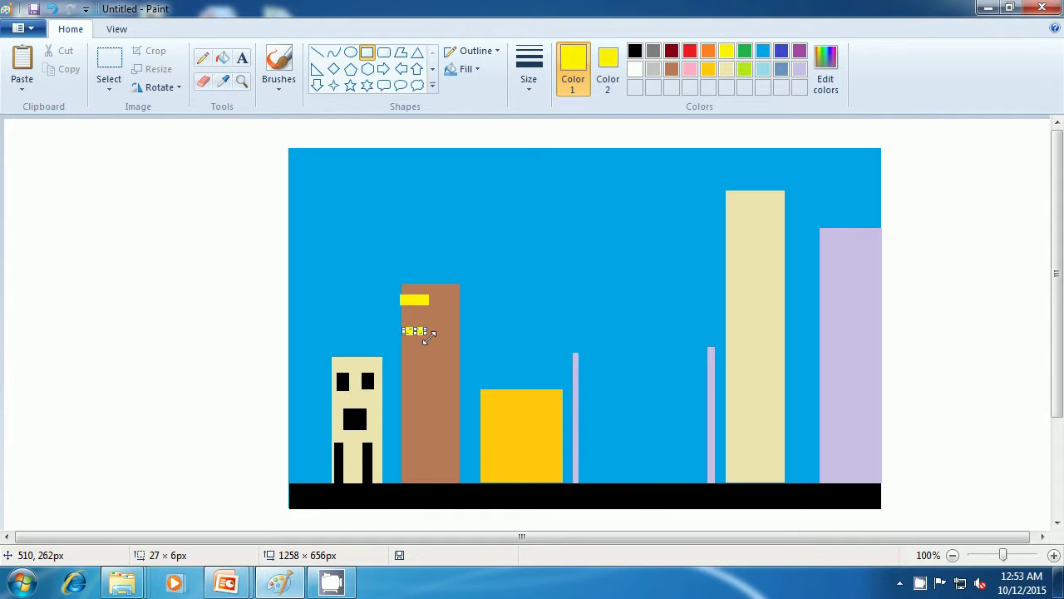
click(499, 336)
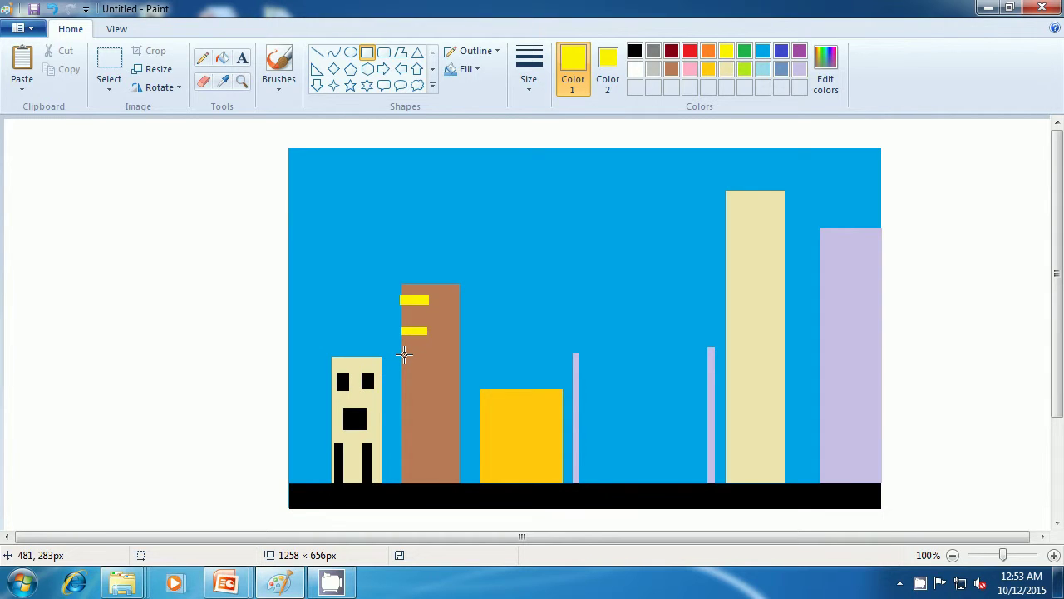
drag(404, 354, 417, 357)
drag(418, 358, 419, 359)
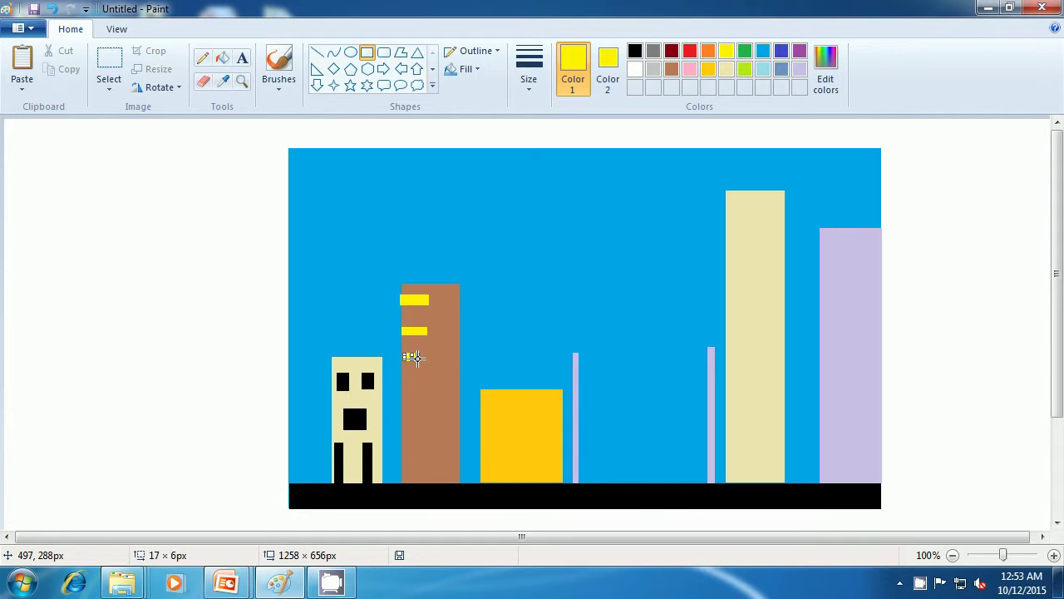
click(488, 344)
mouse_move(406, 389)
mouse_down()
mouse_move(428, 395)
mouse_move(397, 387)
mouse_up()
click(511, 345)
Step: Draw a yellow door about 7 × 80 px at the brown building's base and three small upright windows up its right side, the lowest about 9 × 18 px
drag(413, 413, 420, 481)
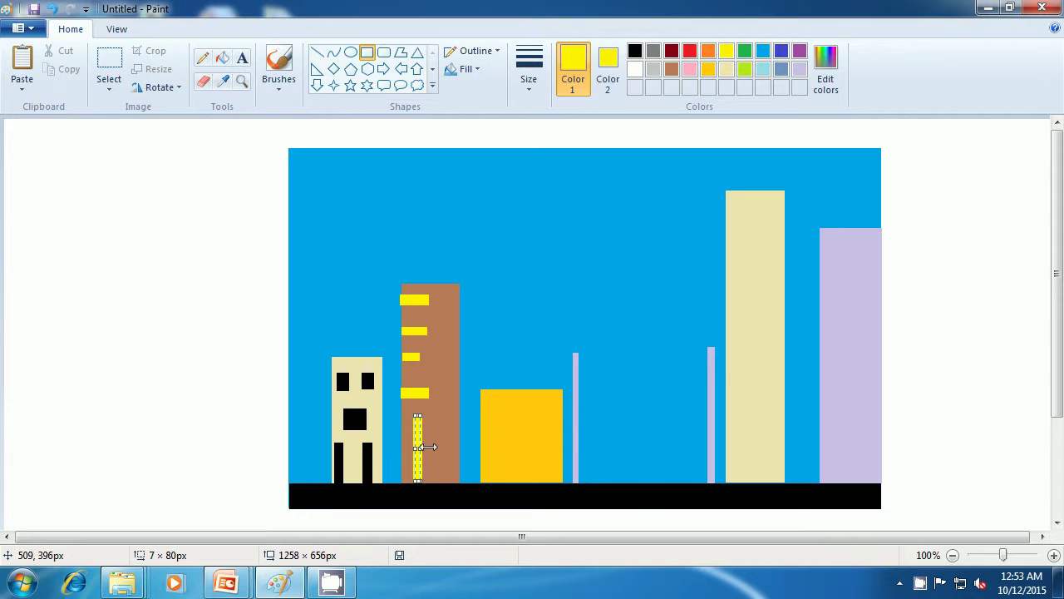
click(480, 363)
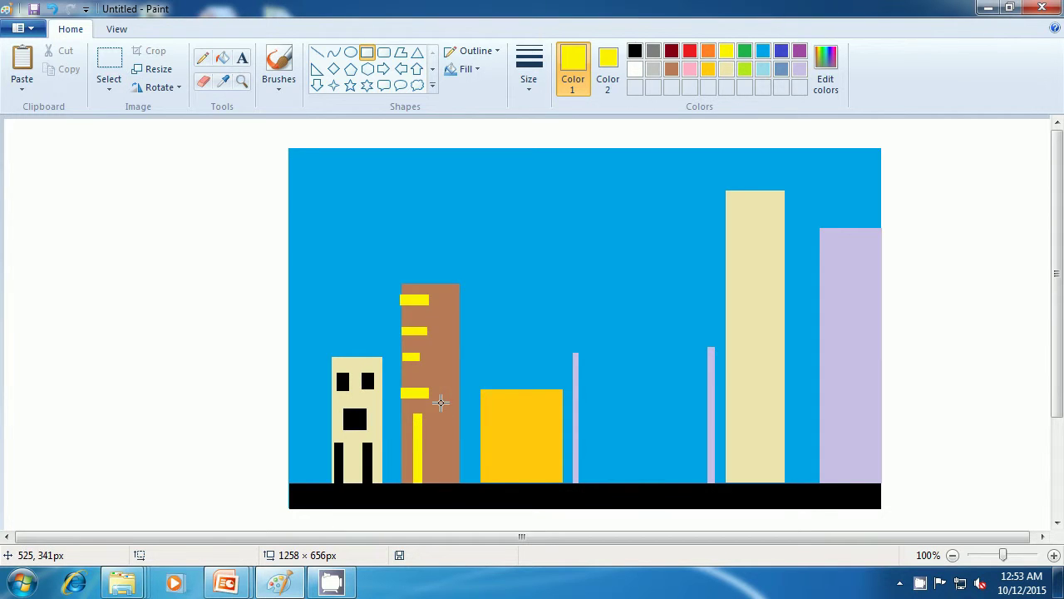
drag(441, 403, 446, 416)
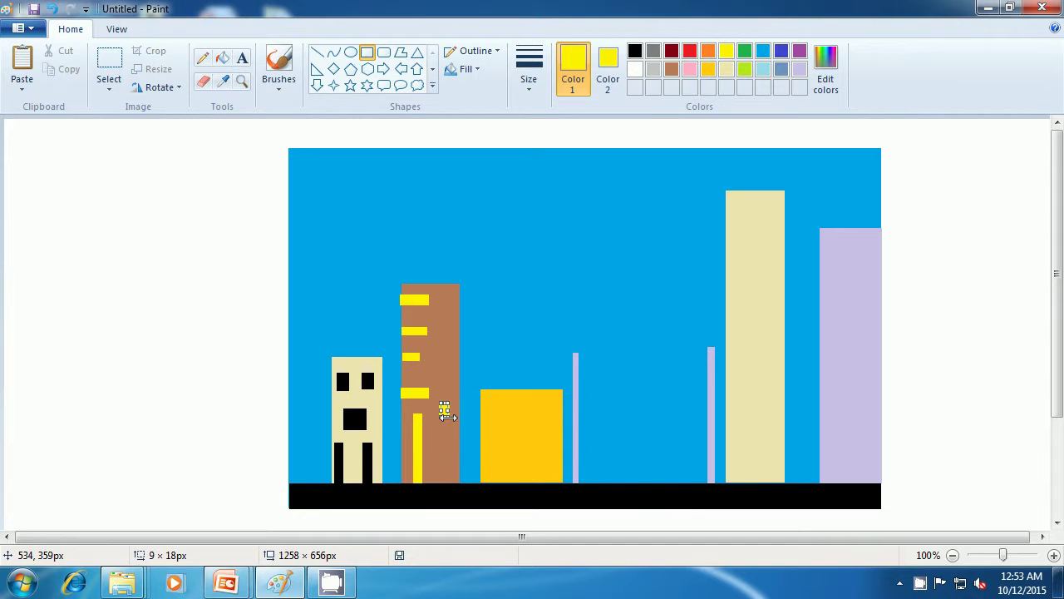
click(501, 359)
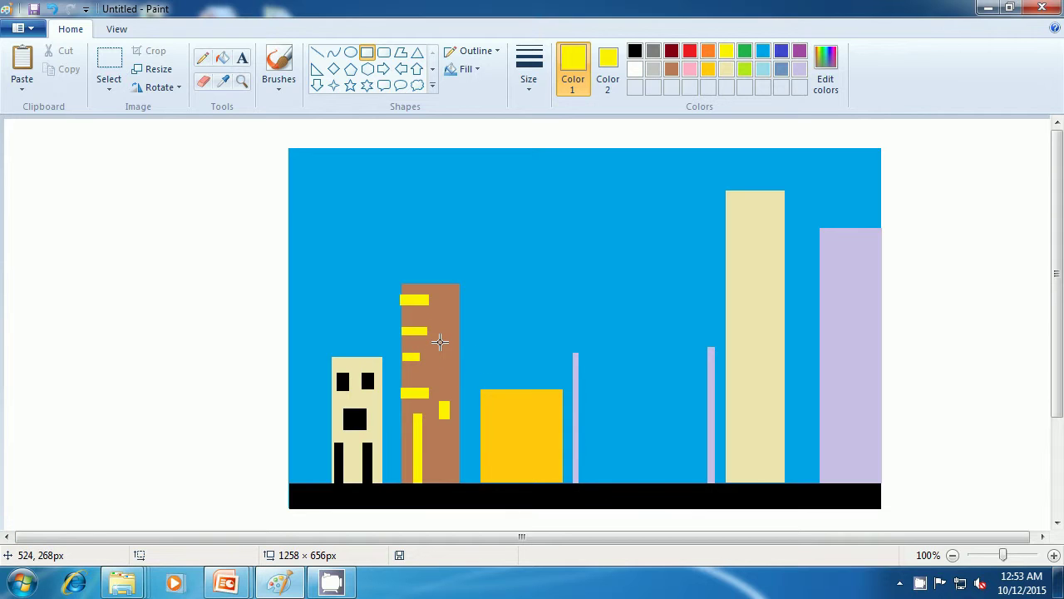
drag(440, 341, 445, 356)
click(493, 340)
drag(444, 291, 450, 302)
click(529, 302)
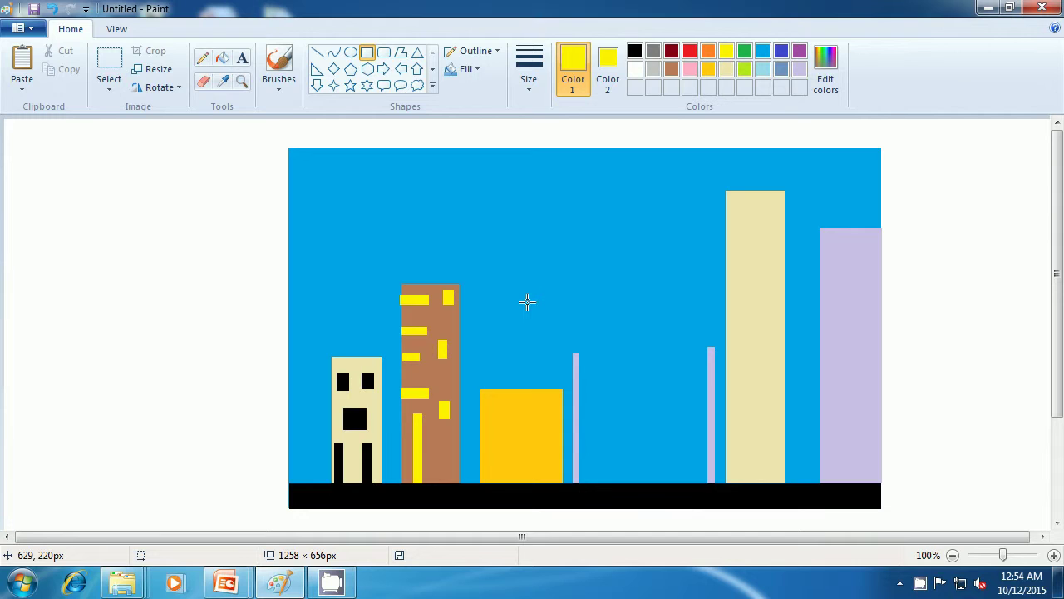
Step: Set both colors to green and draw three windows along the gold building's top, the rightmost about 10 × 15 px
click(744, 51)
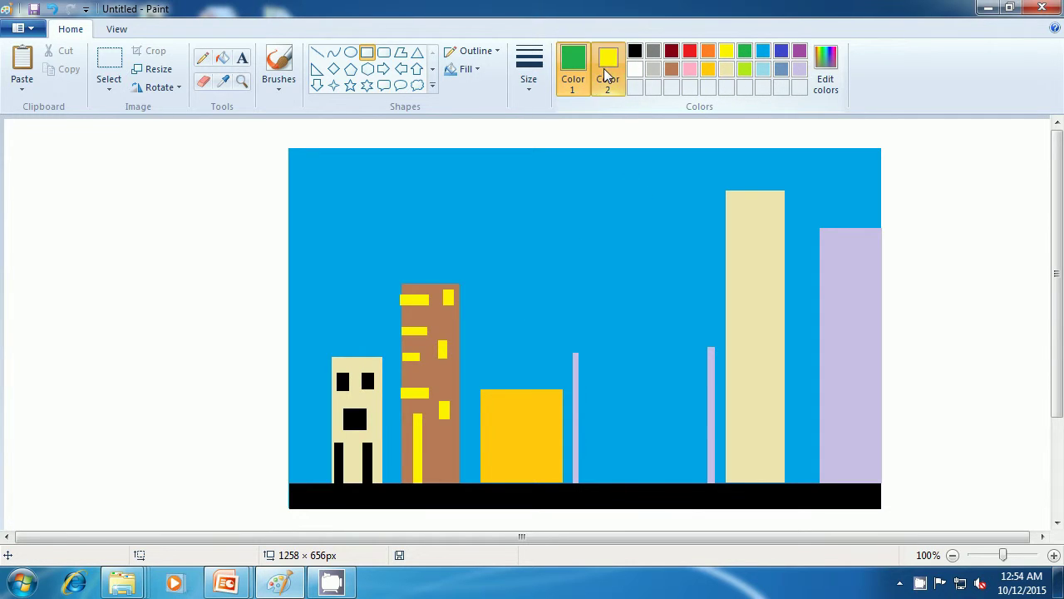
click(608, 71)
click(744, 52)
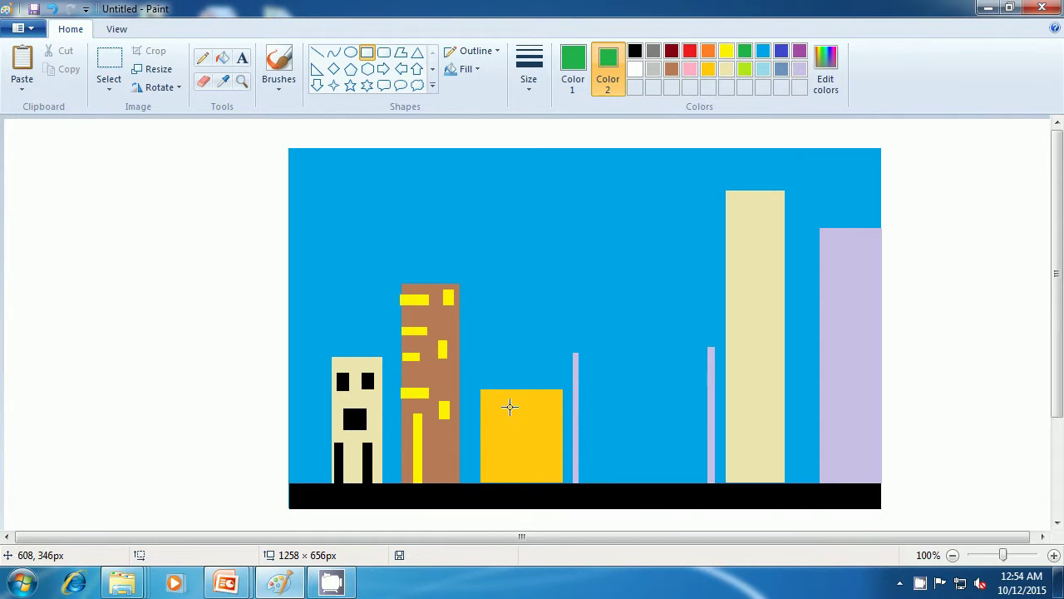
drag(490, 398, 505, 411)
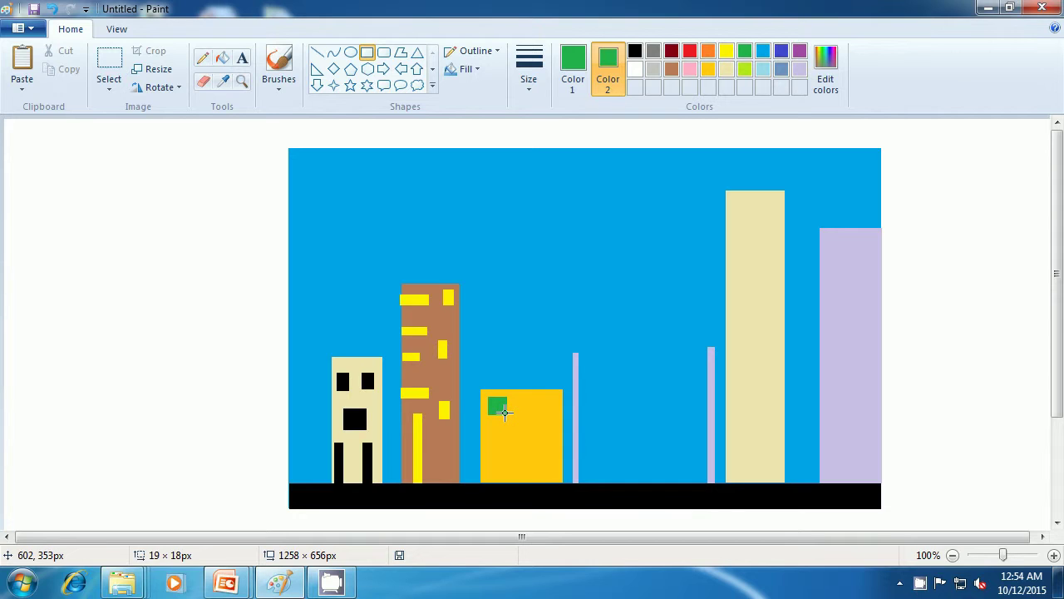
drag(504, 412, 509, 411)
click(530, 415)
drag(520, 396, 538, 410)
click(523, 321)
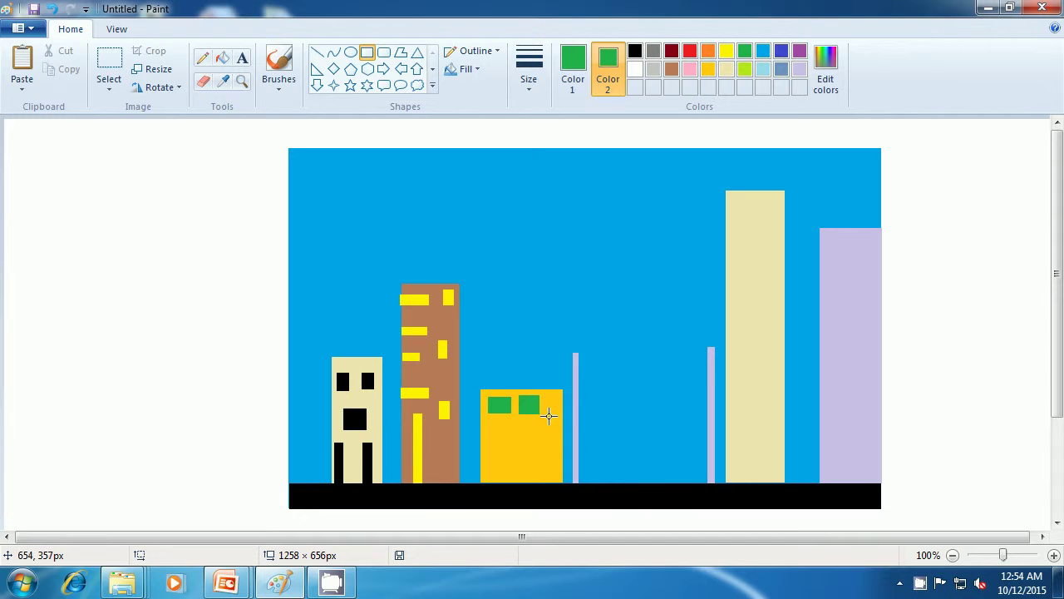
drag(548, 396, 556, 407)
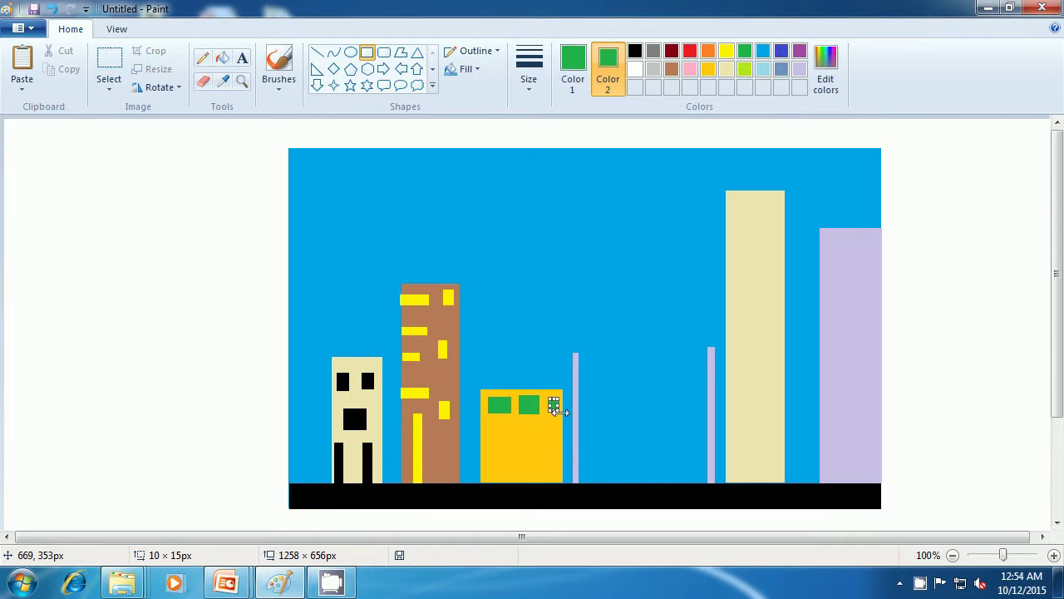
click(646, 384)
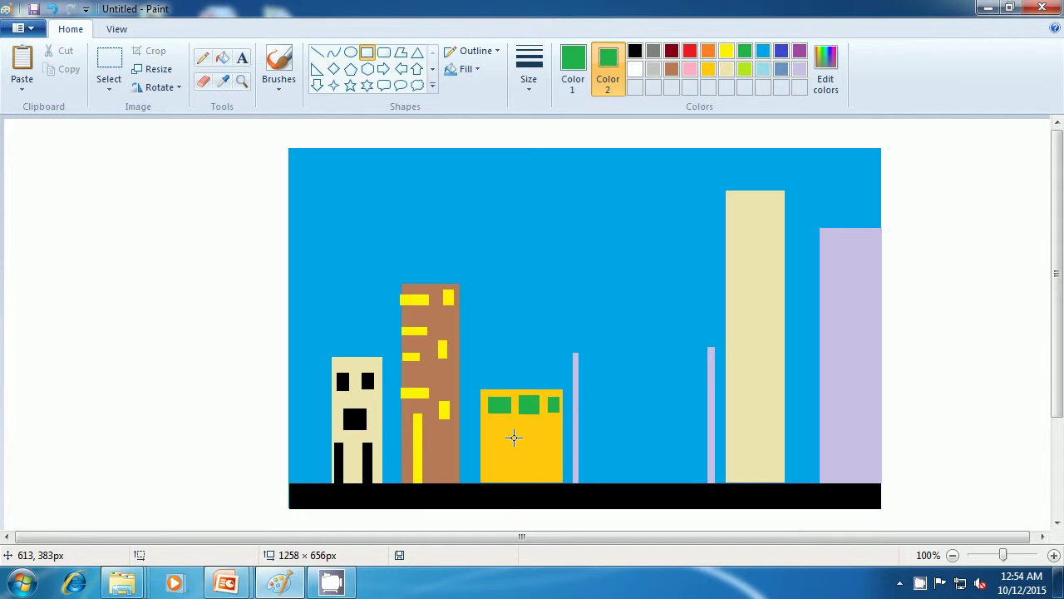
Step: Draw a green door about 14 × 67 px at the gold building's base and a small window on each side of it
drag(519, 424, 530, 479)
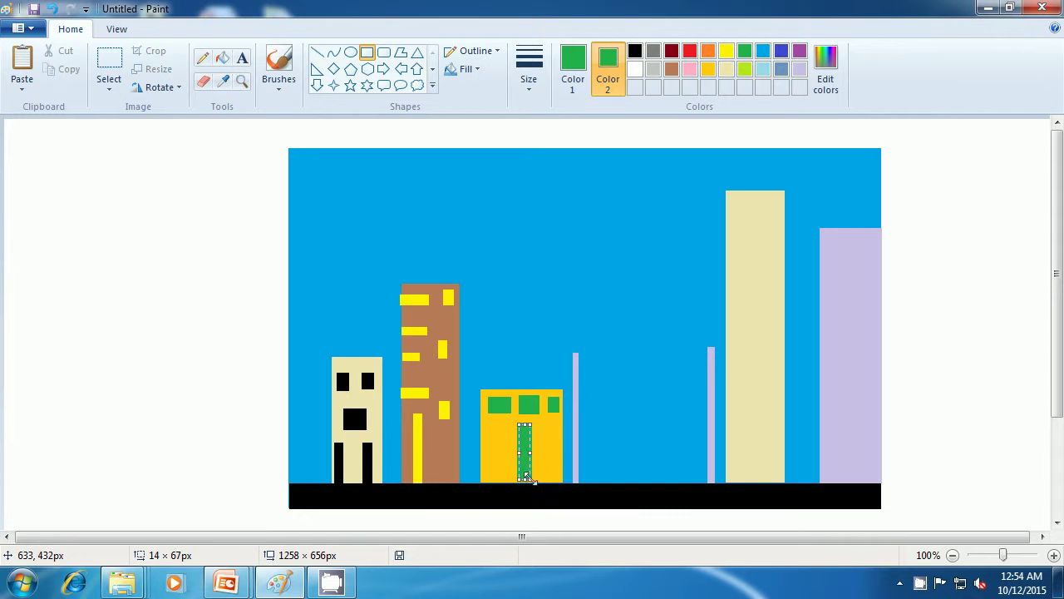
click(606, 424)
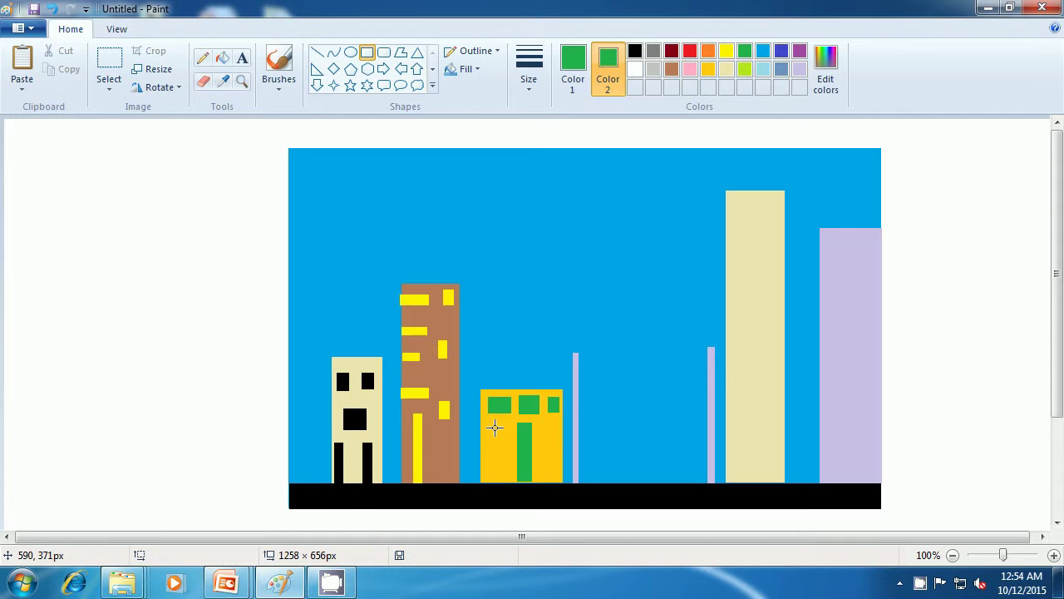
drag(493, 426, 504, 435)
click(622, 409)
drag(544, 426, 558, 437)
click(604, 399)
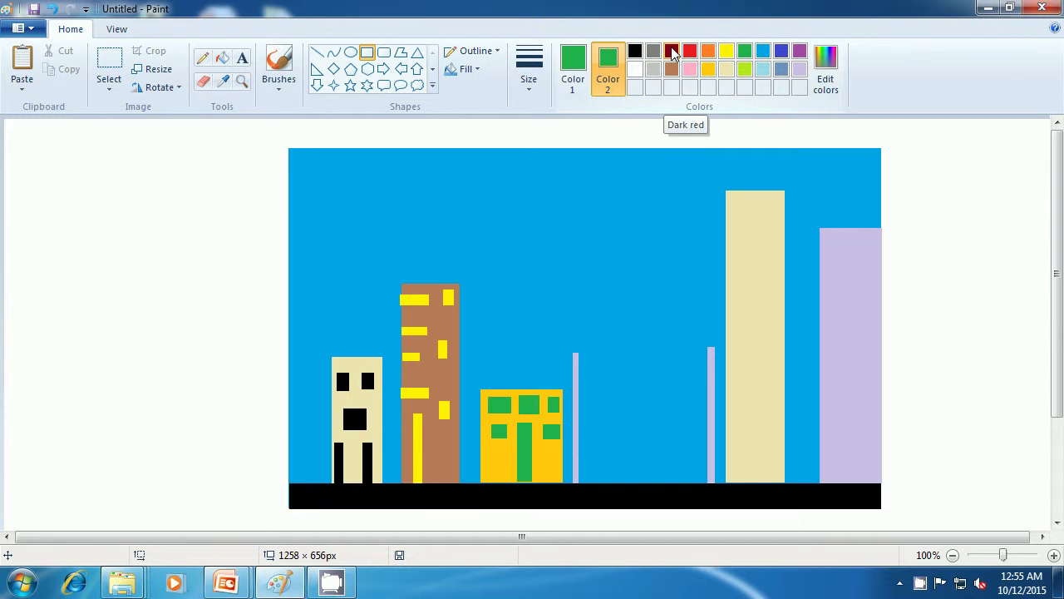
Step: Set color 1 to dark red and color 2 to light gray, and draw two narrow upright windows at the tall light yellow building's upper left
click(573, 67)
click(672, 52)
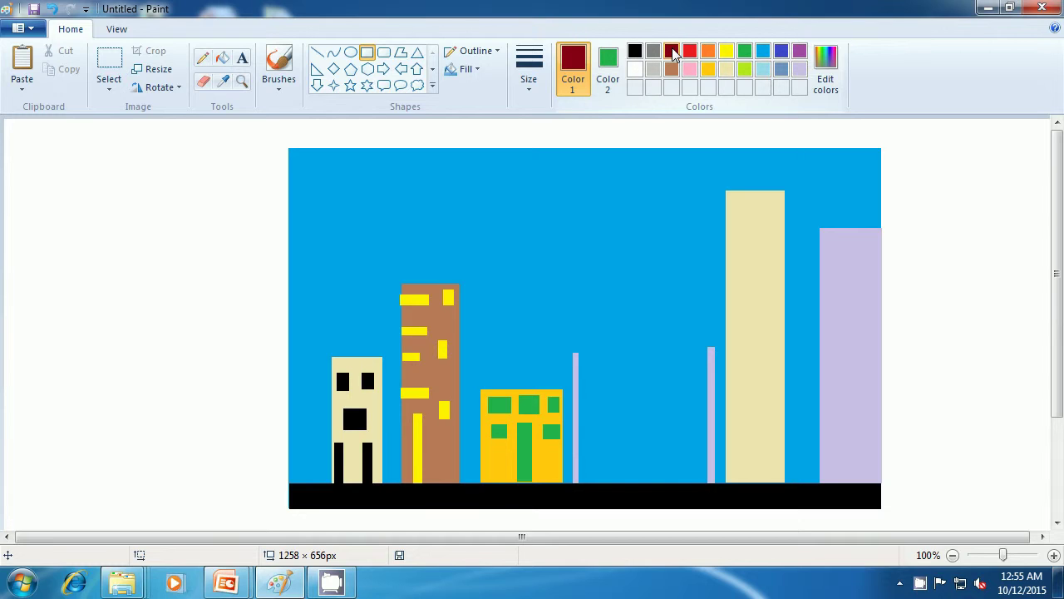
click(654, 69)
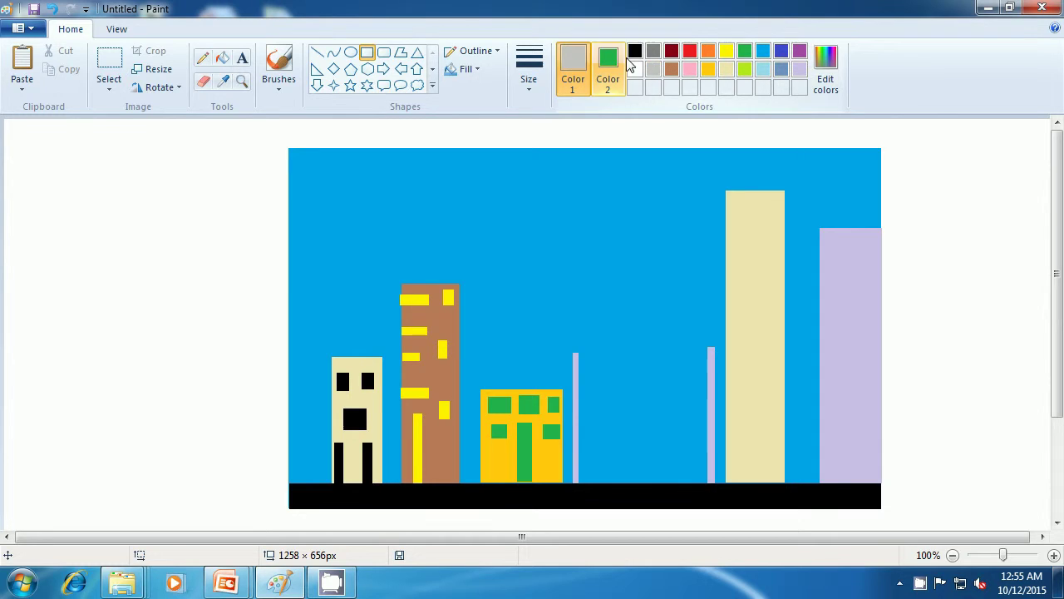
click(672, 53)
click(607, 65)
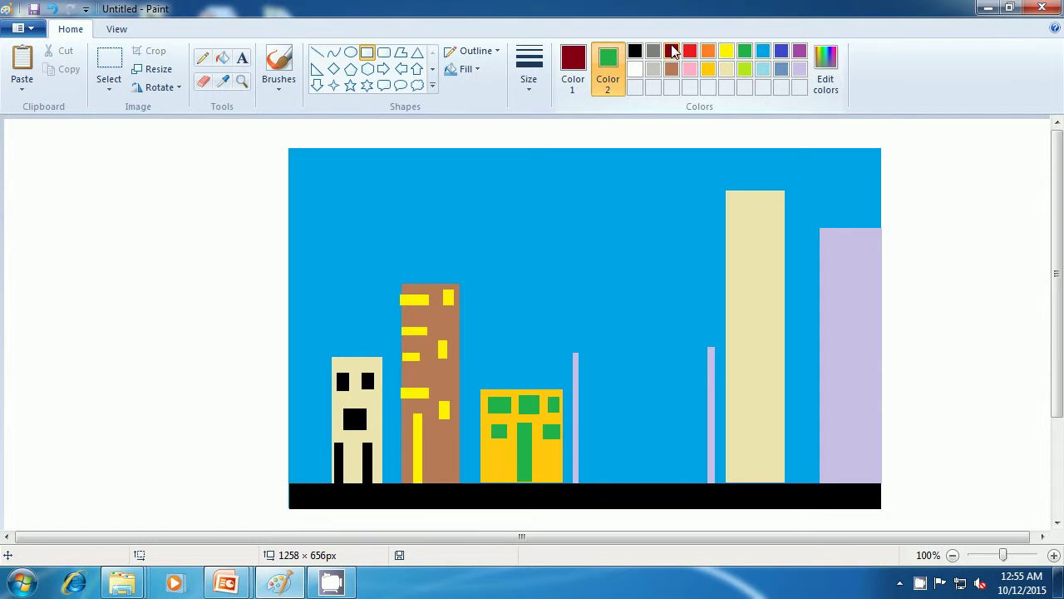
click(652, 70)
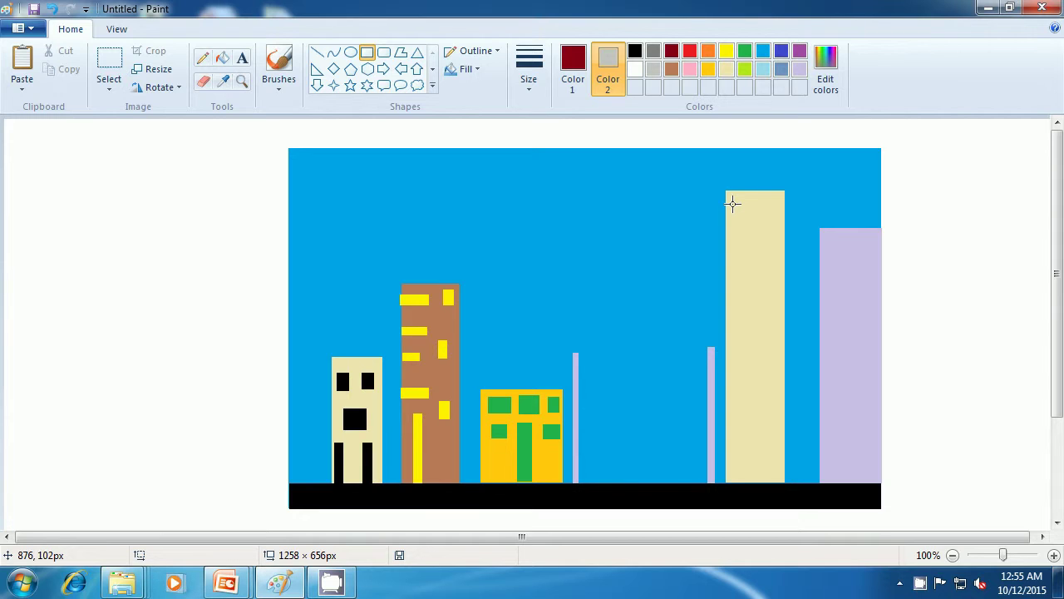
drag(733, 203, 735, 230)
click(716, 227)
drag(746, 202, 745, 202)
drag(745, 202, 747, 231)
click(714, 240)
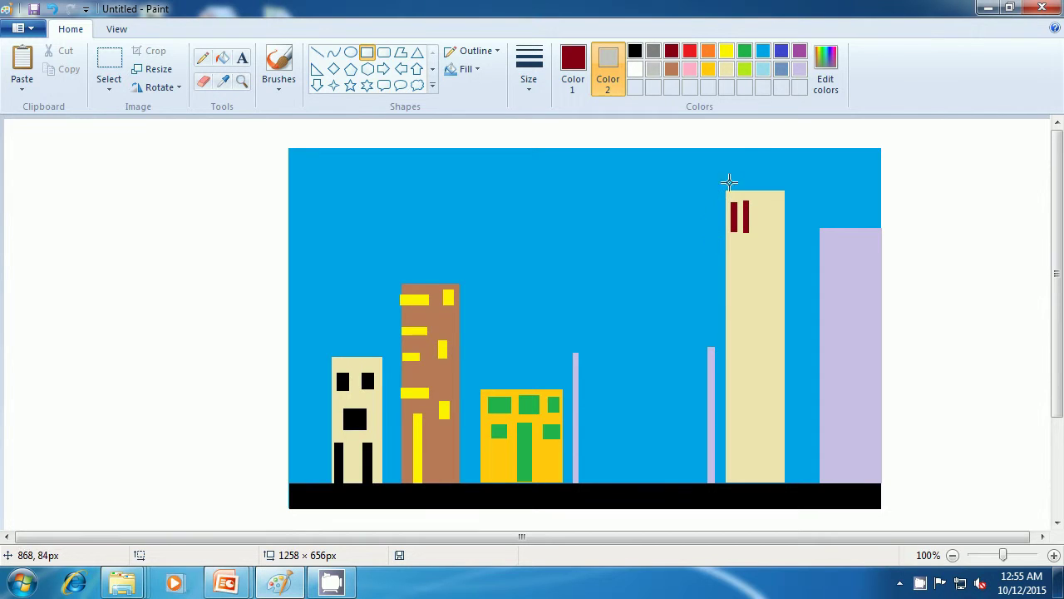
Step: Set both colors to blue-gray and draw two narrow upright windows just below the tall light yellow building's dark red pair
click(781, 73)
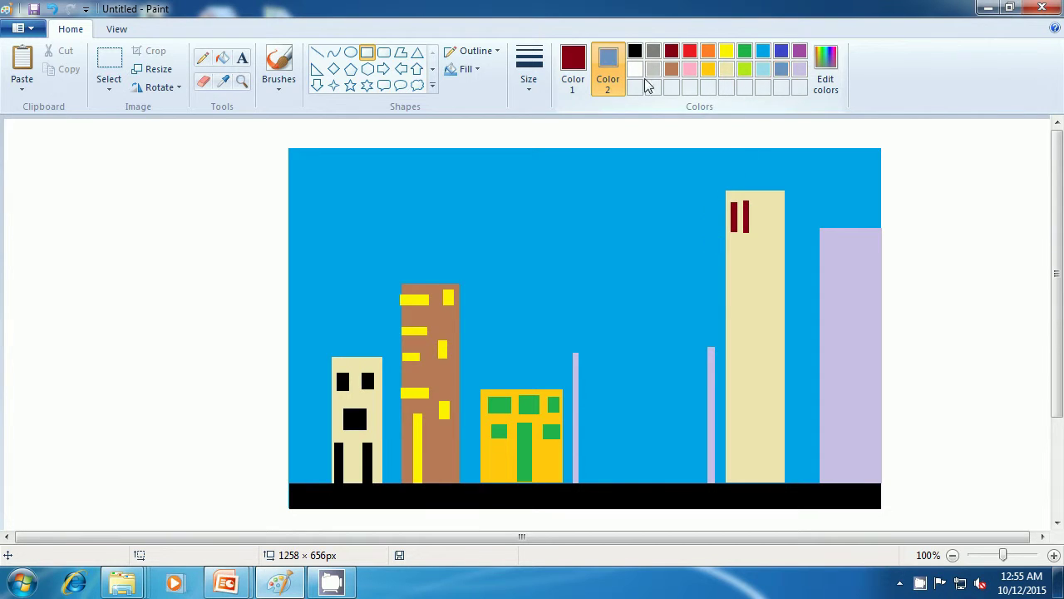
click(585, 77)
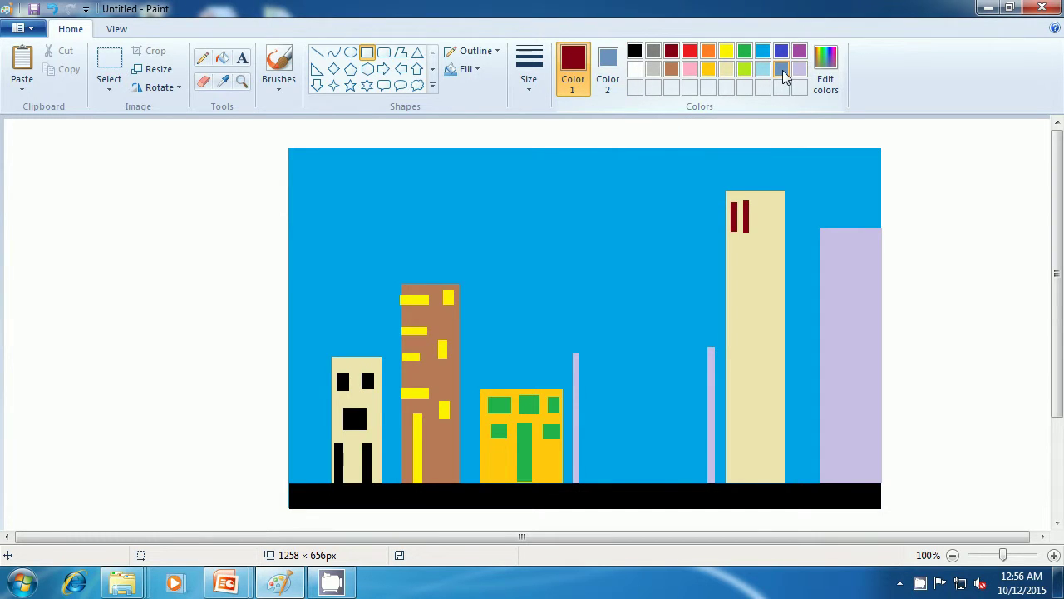
click(783, 70)
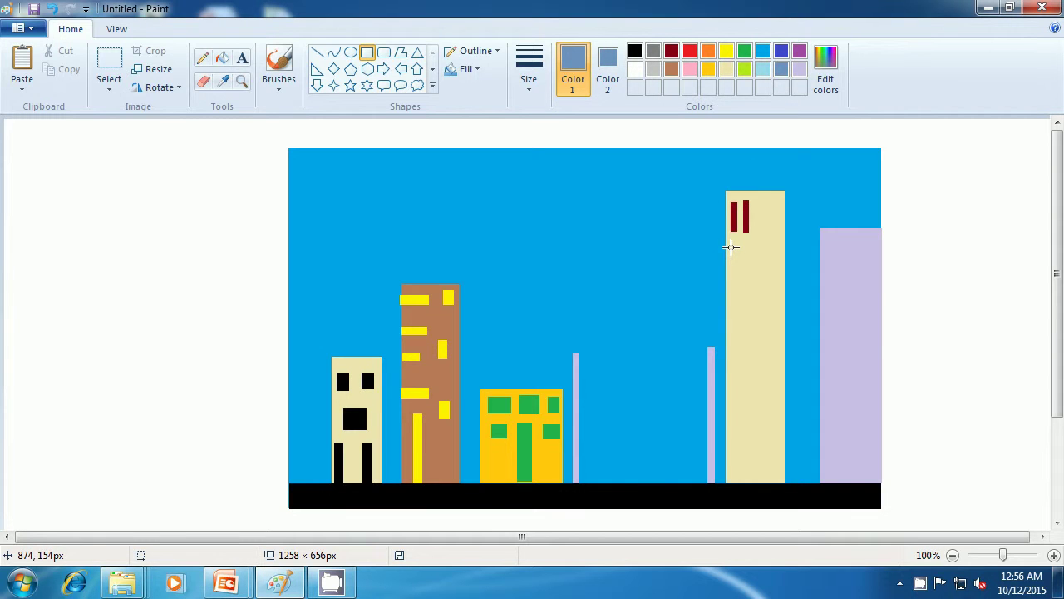
drag(733, 245, 734, 276)
click(757, 275)
drag(746, 246, 747, 275)
click(768, 275)
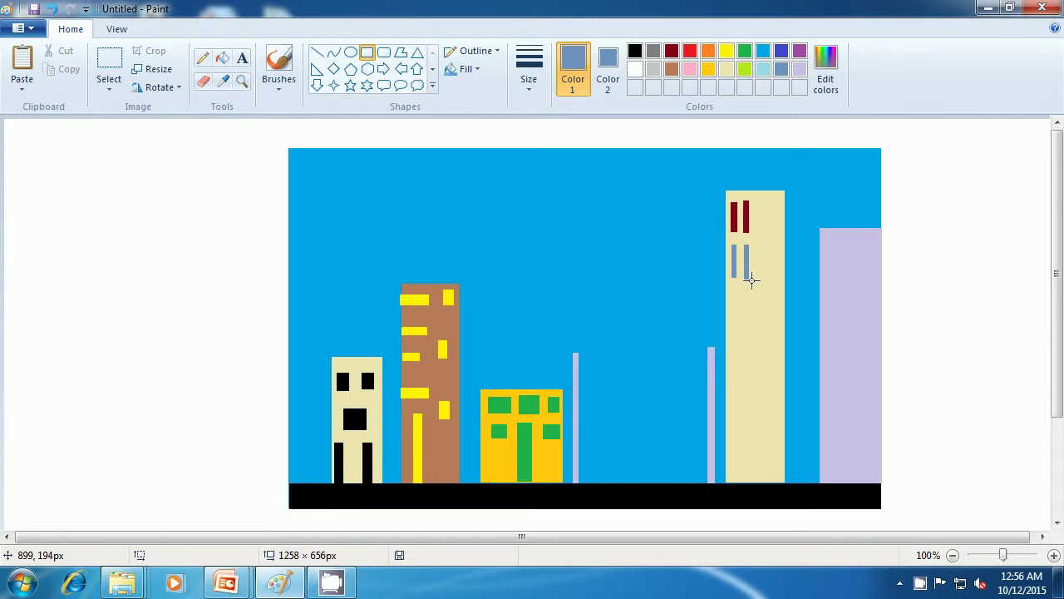
Step: Set both colors to dark red and draw two narrow upright windows, the left about 2 × 43 px, midway up the tall building's right side
click(672, 51)
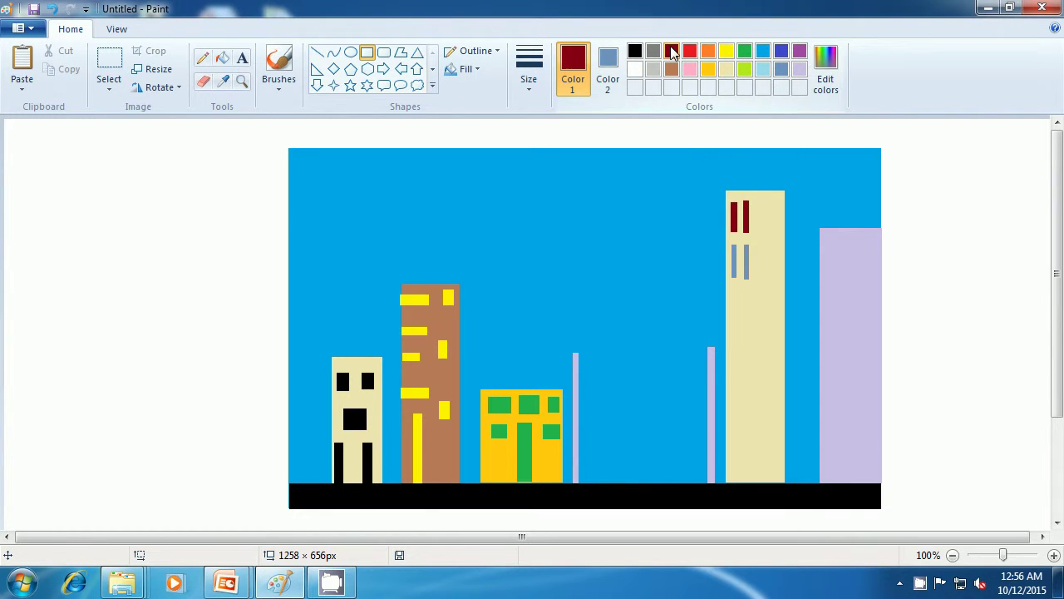
click(608, 71)
click(672, 51)
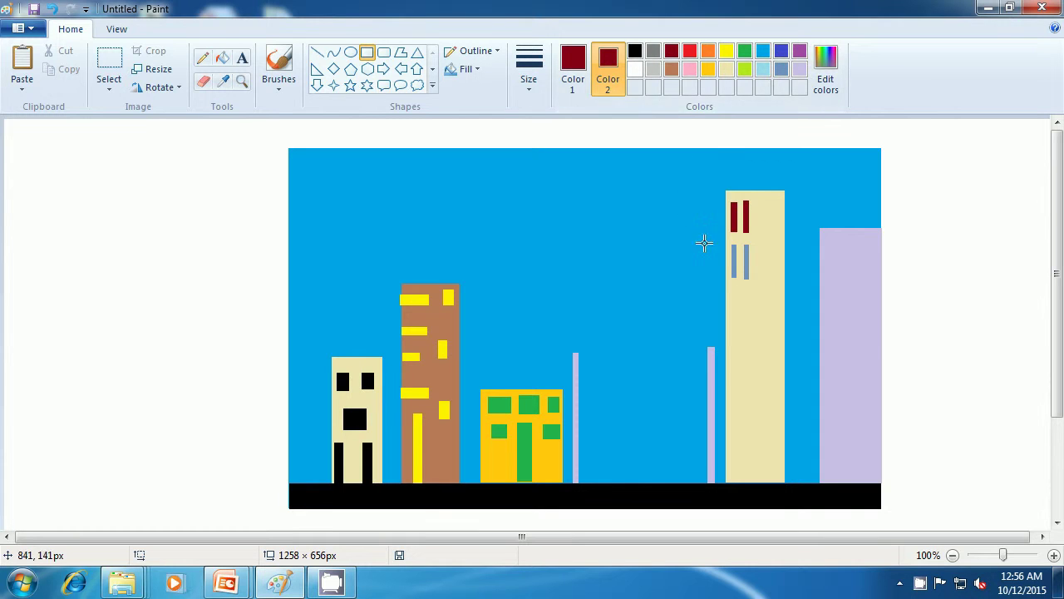
drag(766, 292, 760, 325)
key(ctrl+z)
key(Escape)
drag(760, 296, 762, 331)
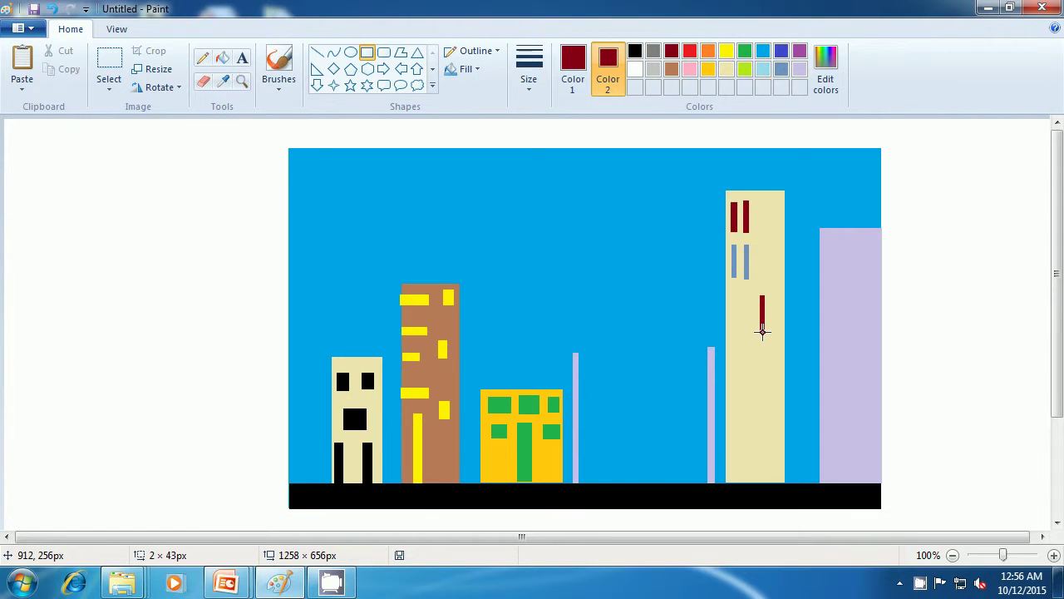
click(760, 347)
drag(773, 296, 773, 333)
drag(773, 334, 774, 333)
click(797, 334)
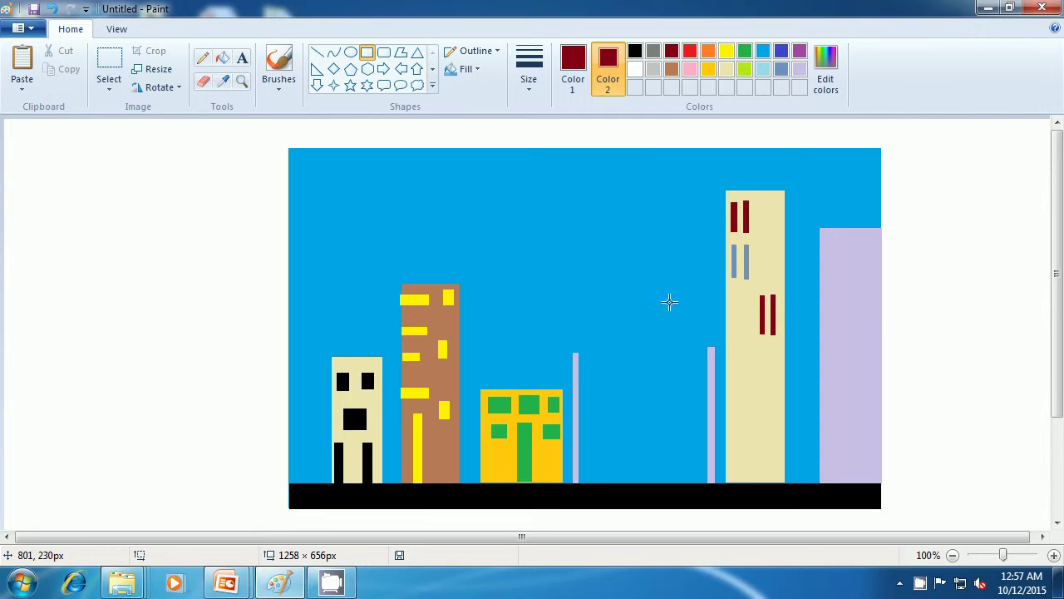
Step: Set both colors to blue-gray and draw two upright windows, about 2 × 40 and 2 × 43 px, below the right-side dark red pair
click(781, 73)
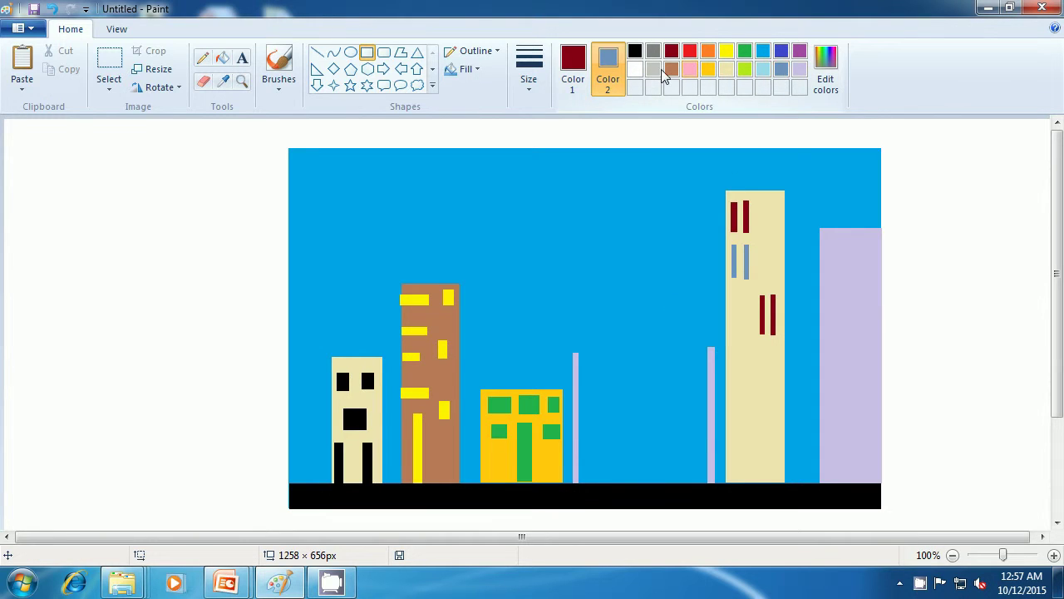
click(573, 67)
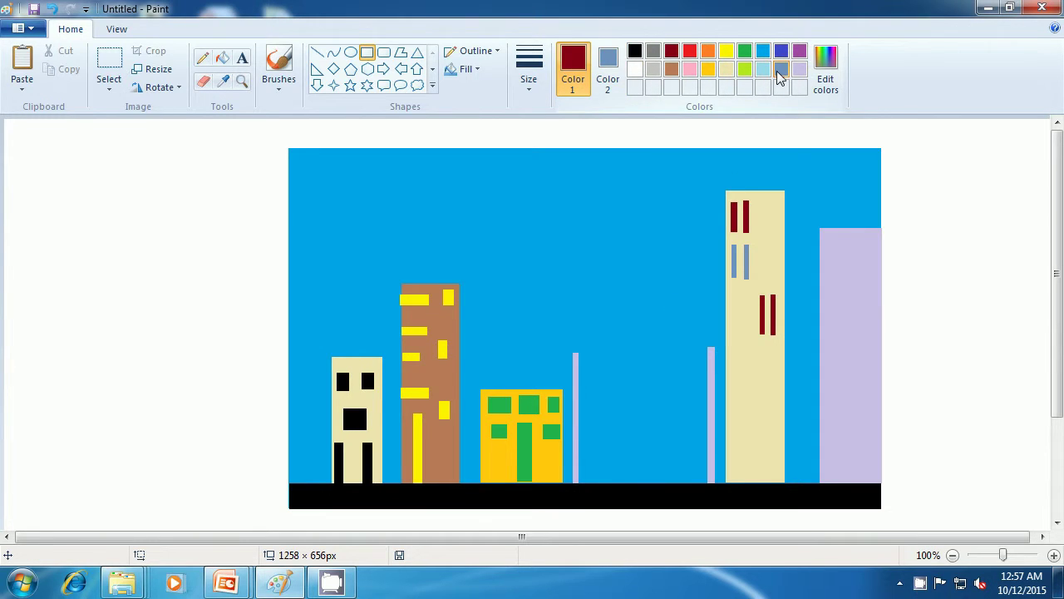
click(782, 70)
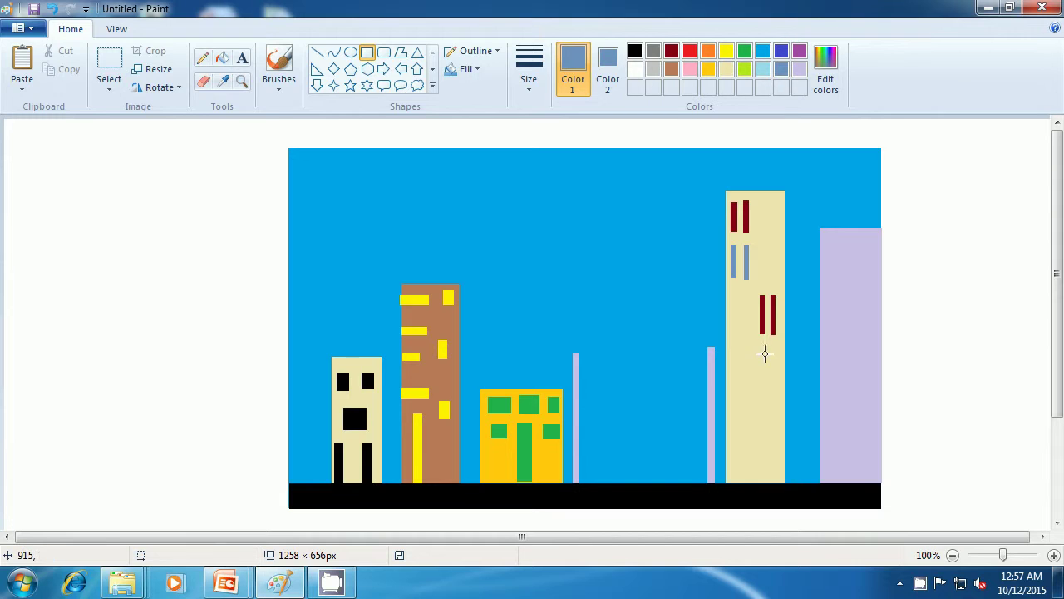
drag(762, 348, 763, 380)
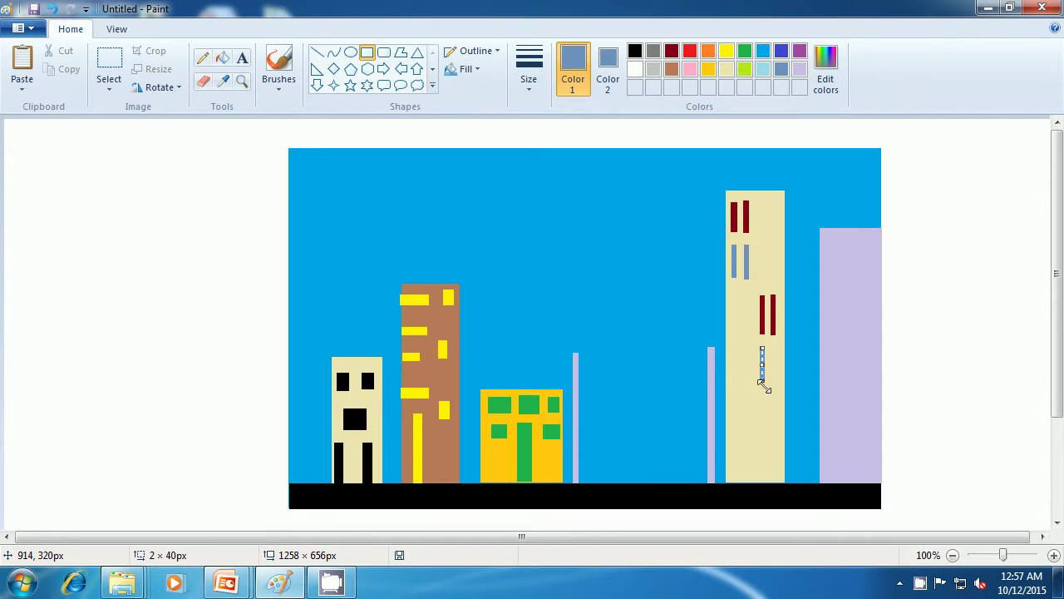
click(770, 394)
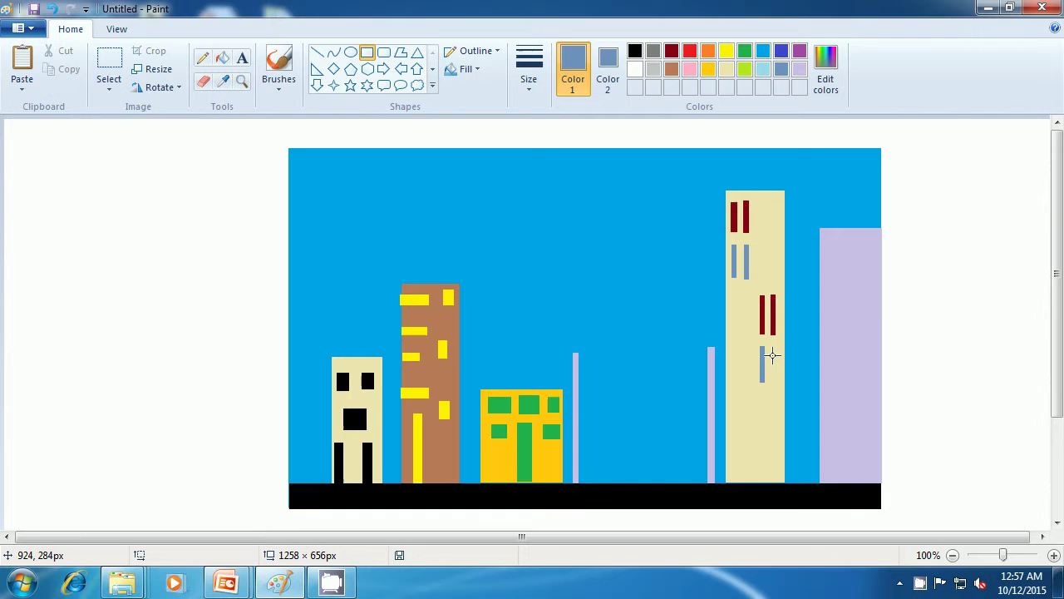
drag(773, 348, 773, 384)
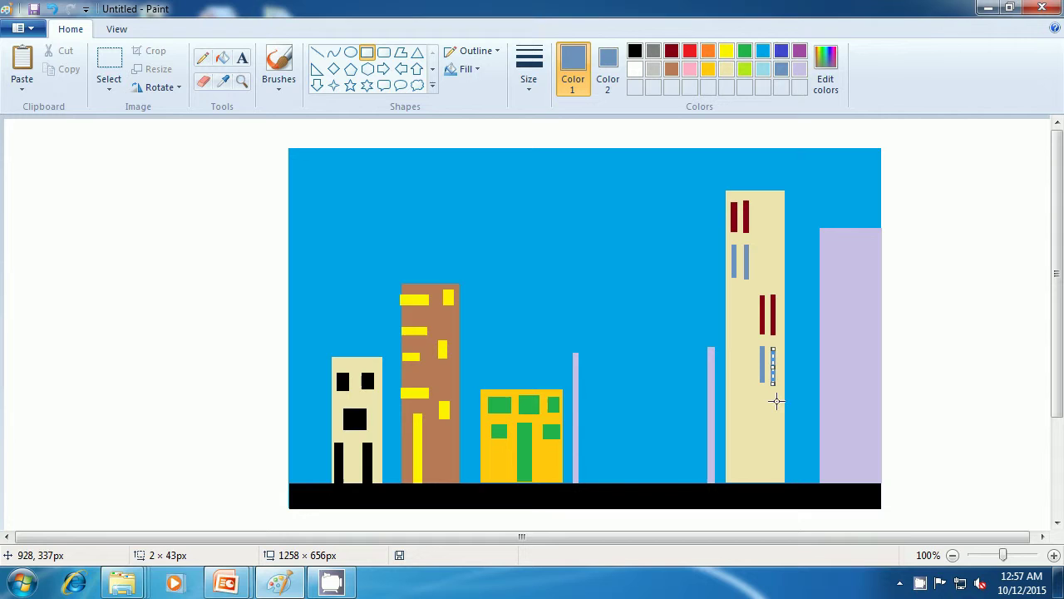
click(779, 408)
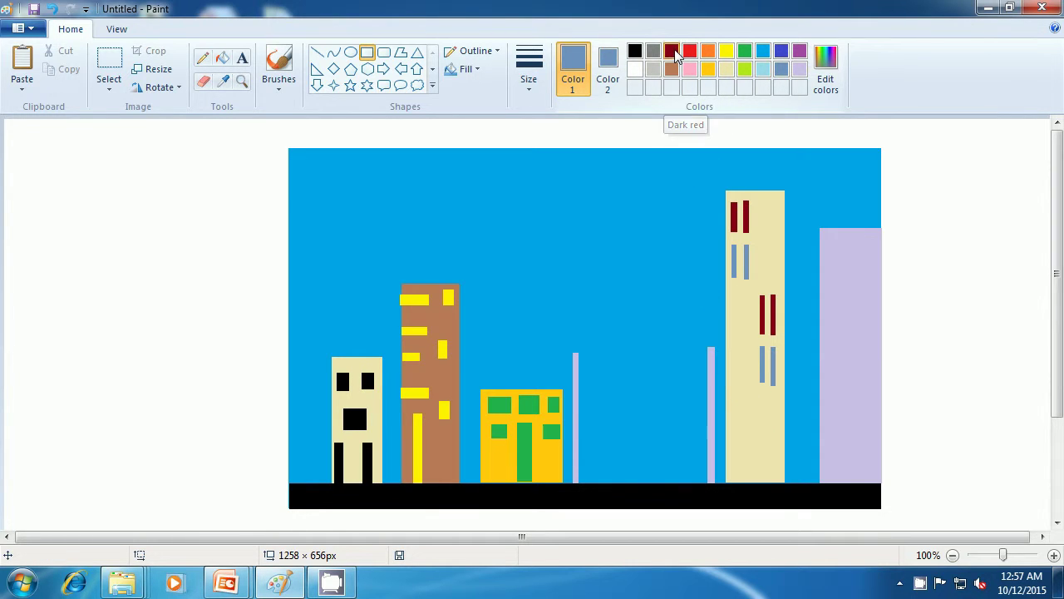
Step: Set both colors to dark red and draw a narrow upright window at the tall light yellow building's lower left
click(675, 52)
click(609, 63)
click(673, 54)
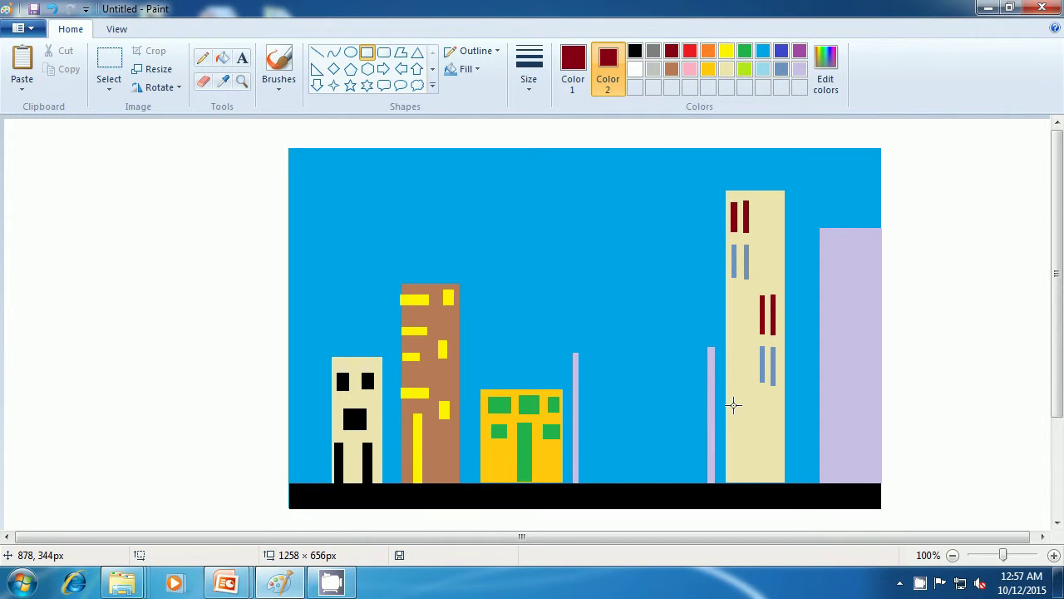
drag(732, 399, 732, 424)
drag(732, 424, 735, 422)
drag(734, 422, 734, 423)
click(750, 405)
Step: Draw a second narrow dark red window just right of the lower-left one, undoing and redrawing it as needed
drag(744, 396, 744, 426)
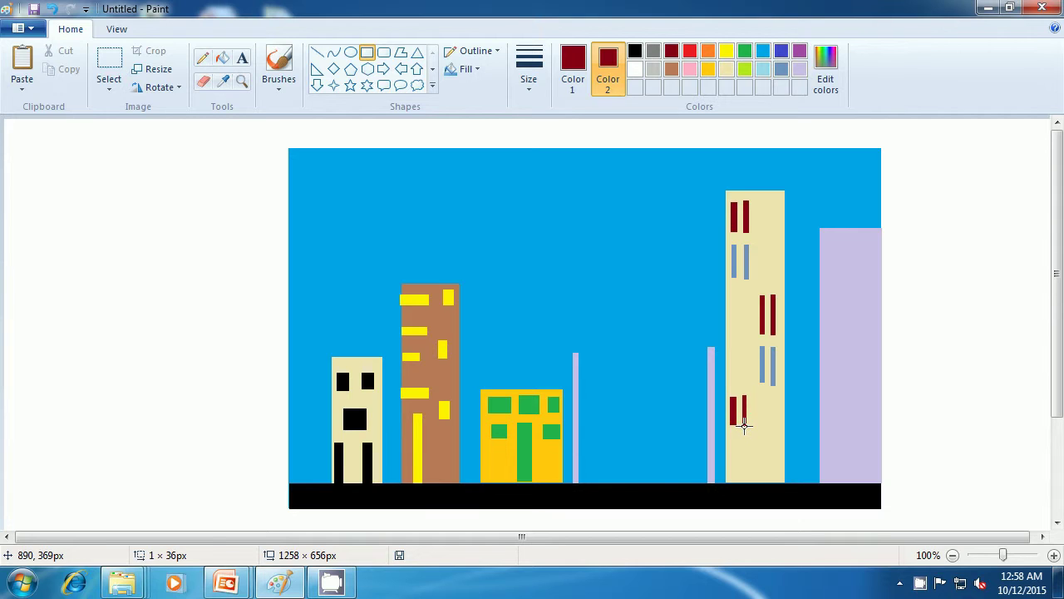
key(ctrl+z)
drag(744, 396, 745, 422)
key(ctrl+z)
click(801, 402)
Step: Set both colors to blue-gray and draw two narrow upright windows at the tall light yellow building's lower right
click(781, 71)
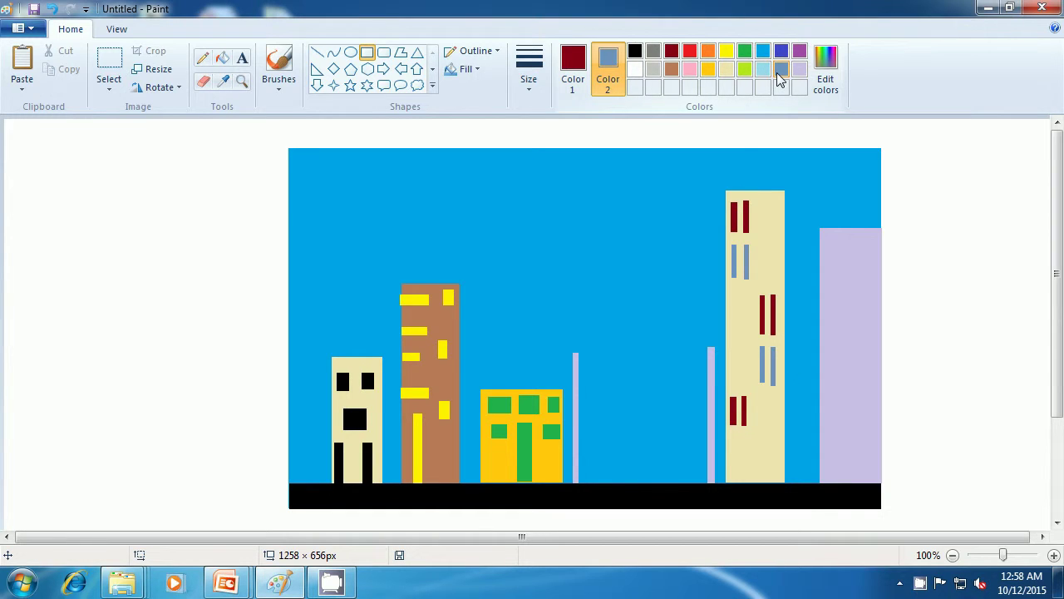
click(573, 66)
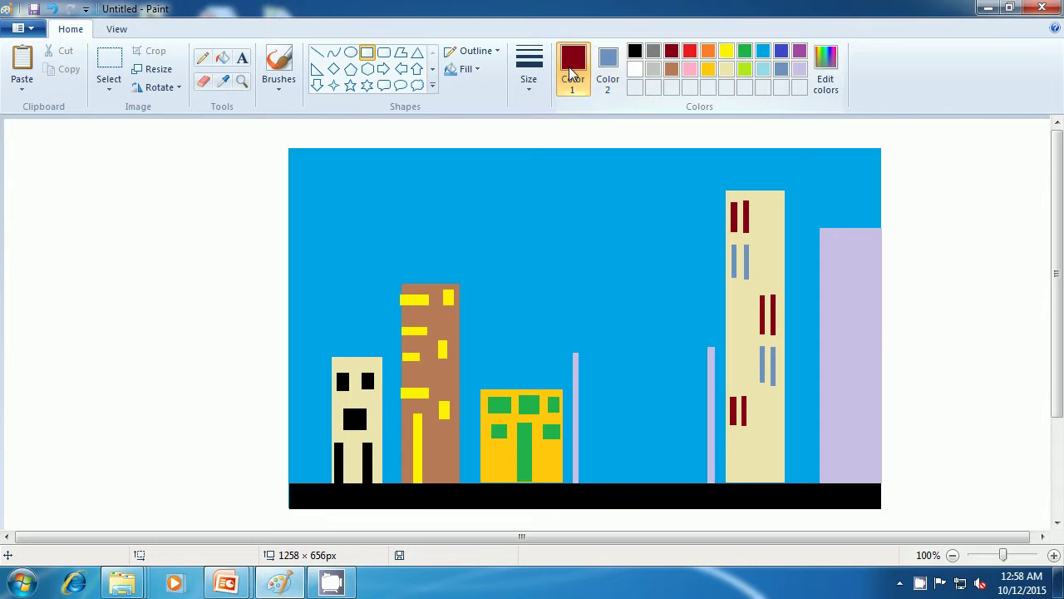
click(780, 70)
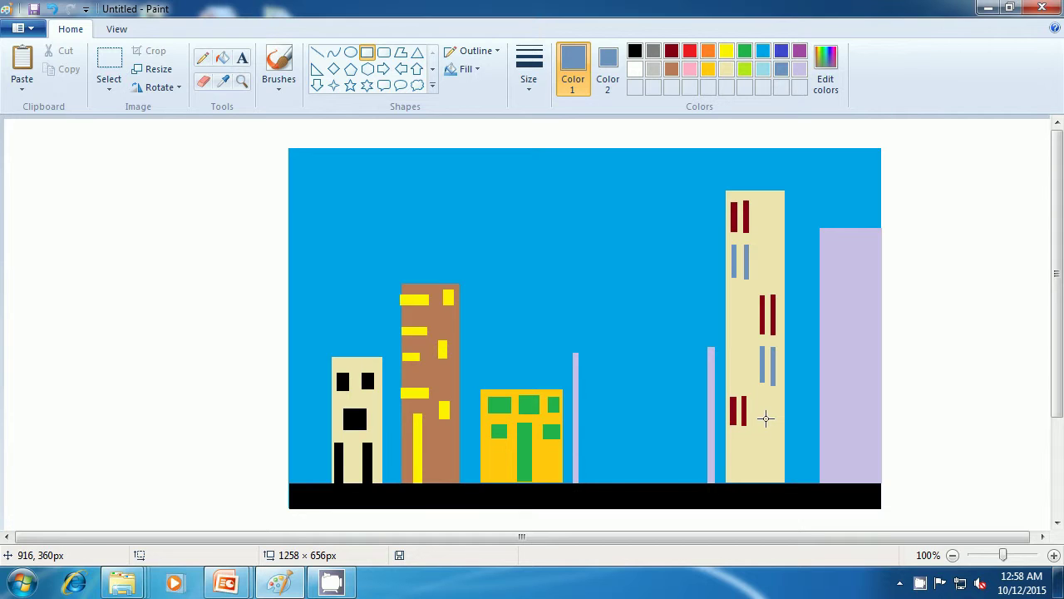
drag(766, 418, 769, 449)
mouse_move(769, 449)
mouse_down()
mouse_move(765, 423)
mouse_move(765, 465)
mouse_move(763, 448)
mouse_up()
key(Escape)
key(Escape)
key(Escape)
click(833, 438)
drag(774, 422, 774, 449)
click(791, 435)
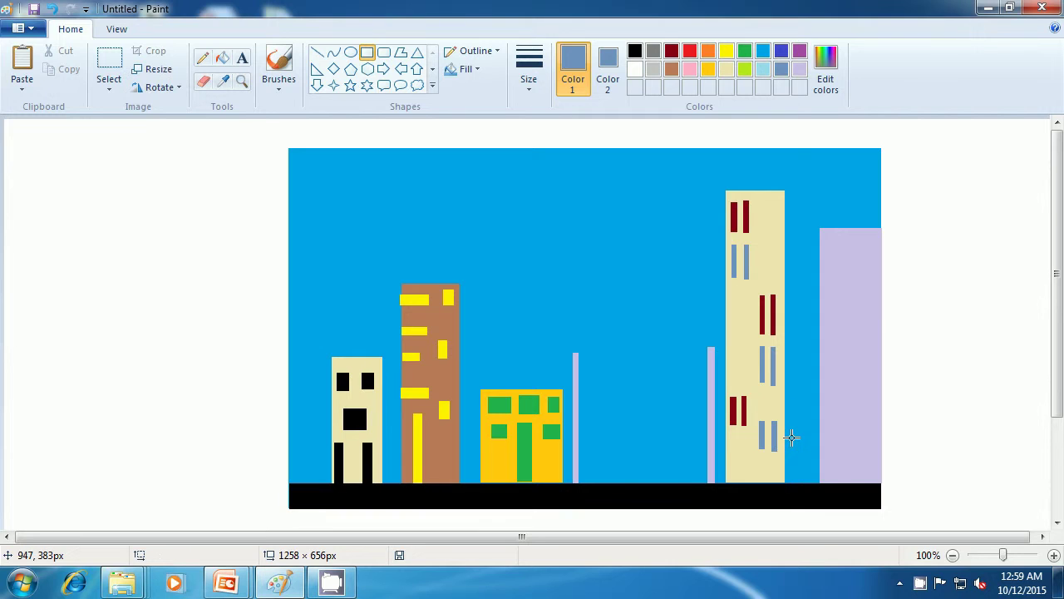
Step: Set both colors to dark red and draw a narrow upright door at the tall light yellow building's lower-left corner, reaching the ground
click(672, 52)
click(608, 68)
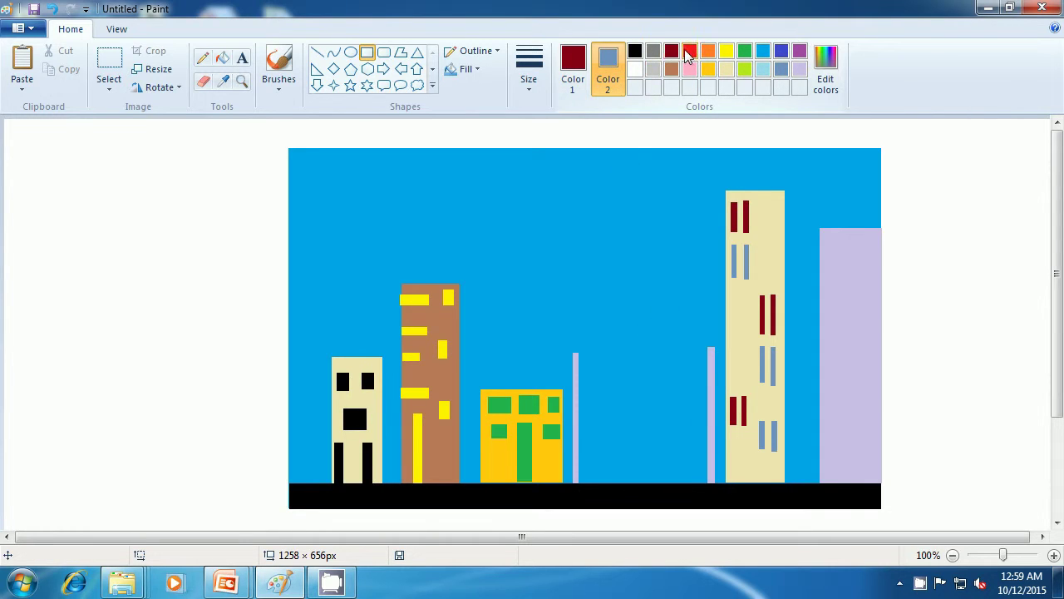
click(672, 51)
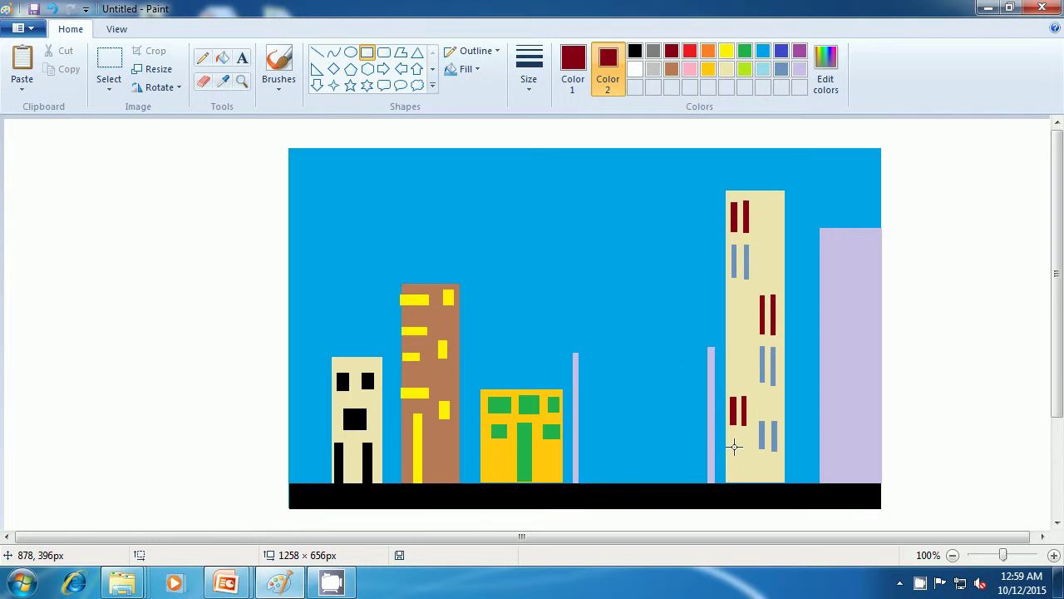
drag(733, 435, 727, 487)
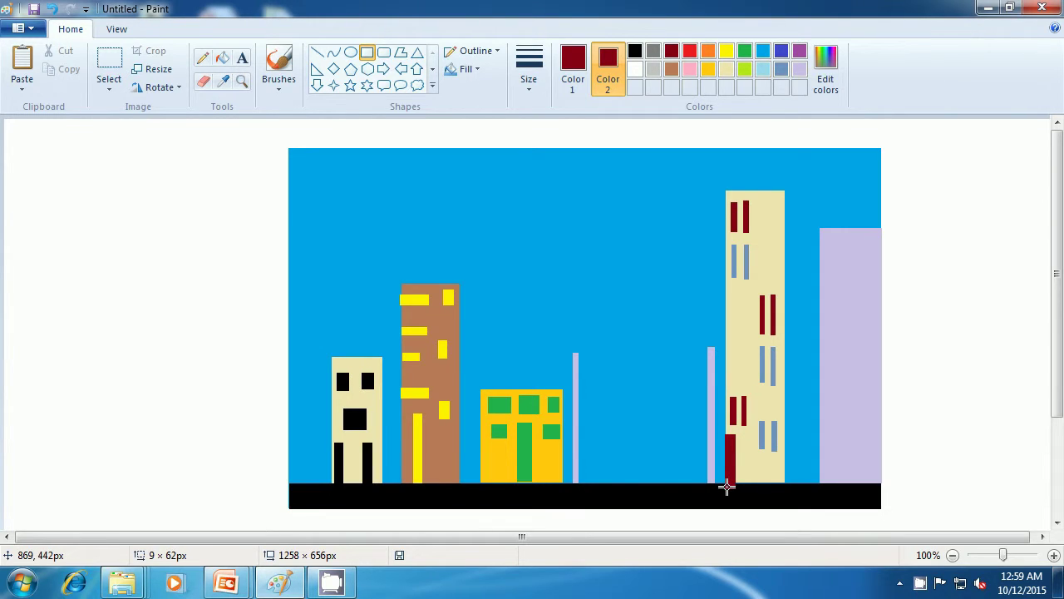
drag(726, 487, 728, 483)
drag(728, 482, 728, 482)
click(721, 499)
Step: Draw a black-outlined, indigo-filled door about 35 × 49 px at the base of the lavender building
click(573, 77)
click(634, 52)
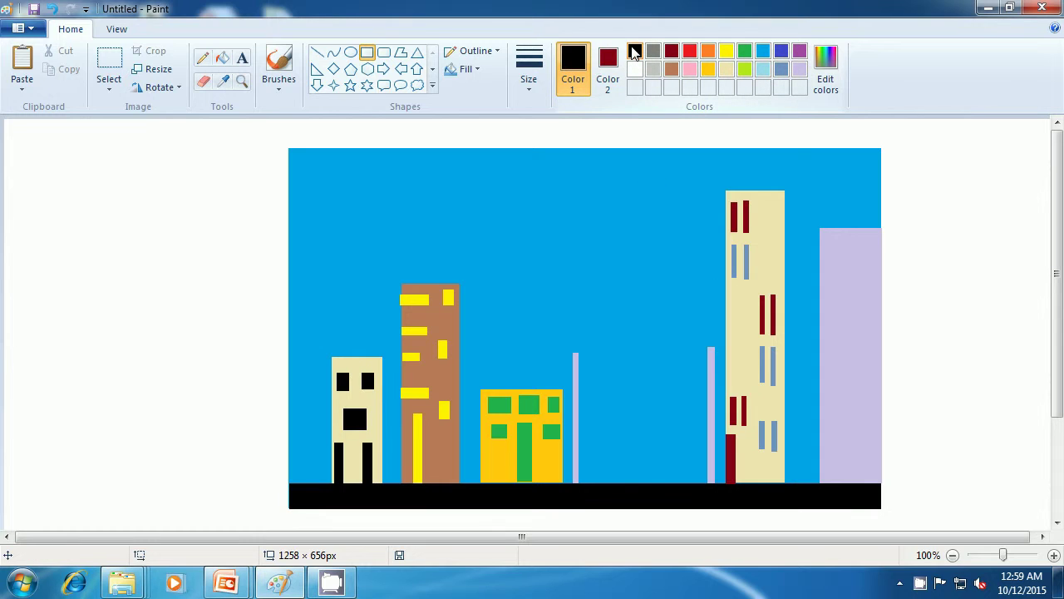
click(608, 73)
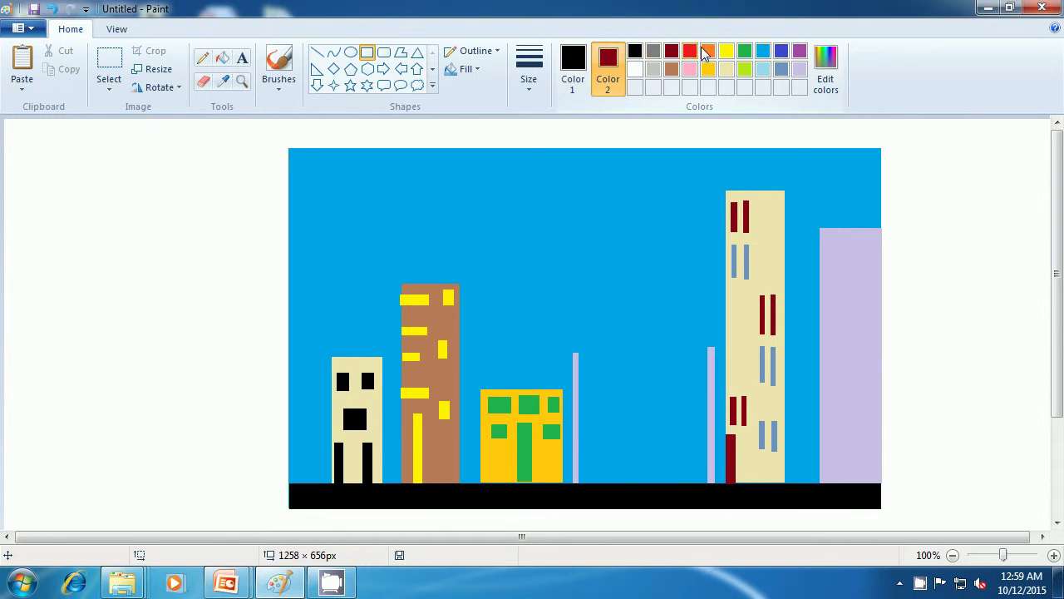
click(780, 53)
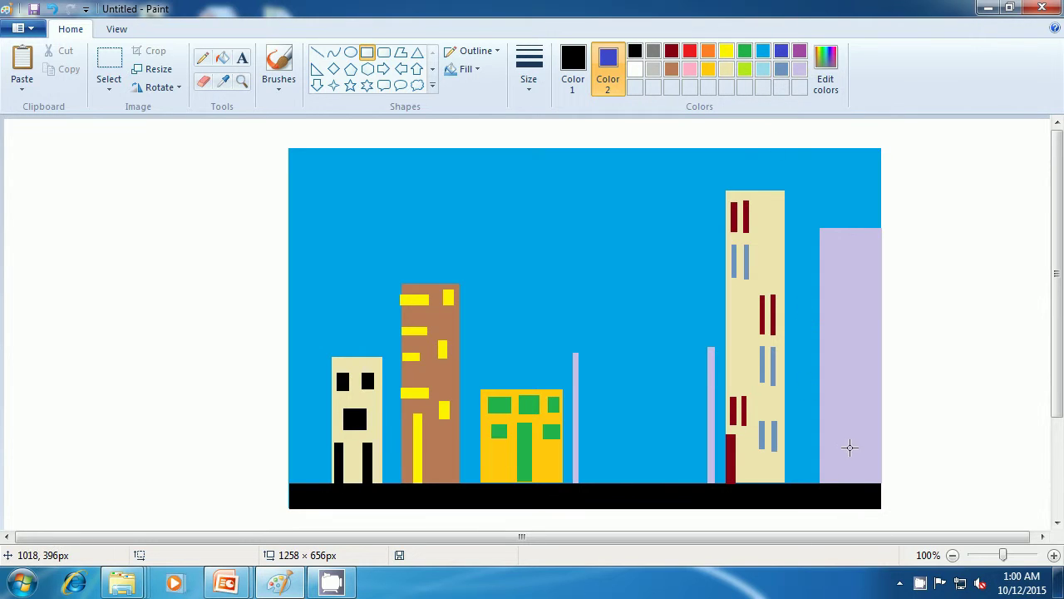
drag(841, 442, 871, 482)
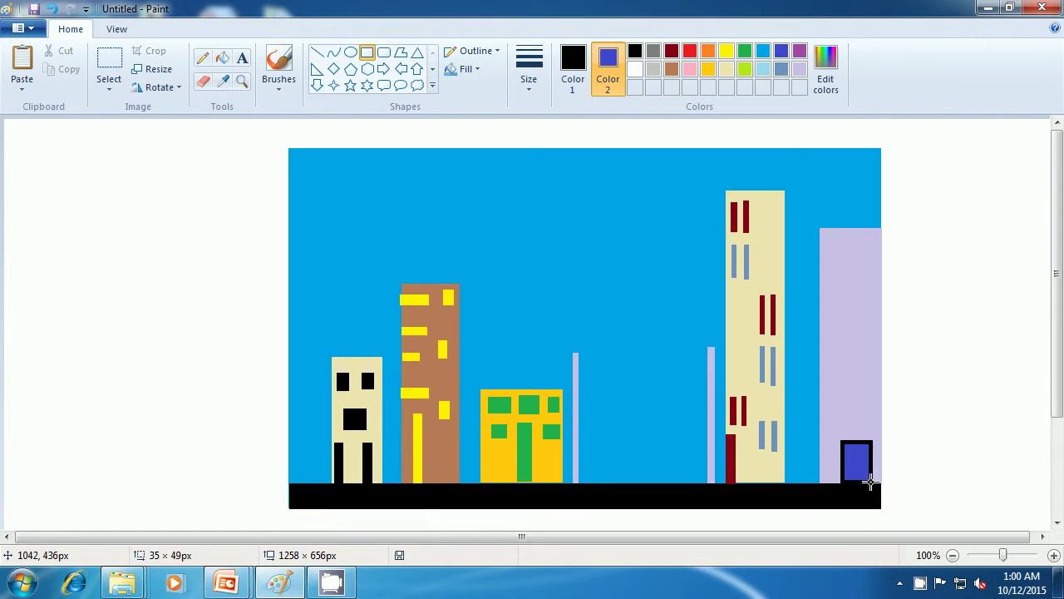
drag(870, 482, 870, 483)
click(937, 458)
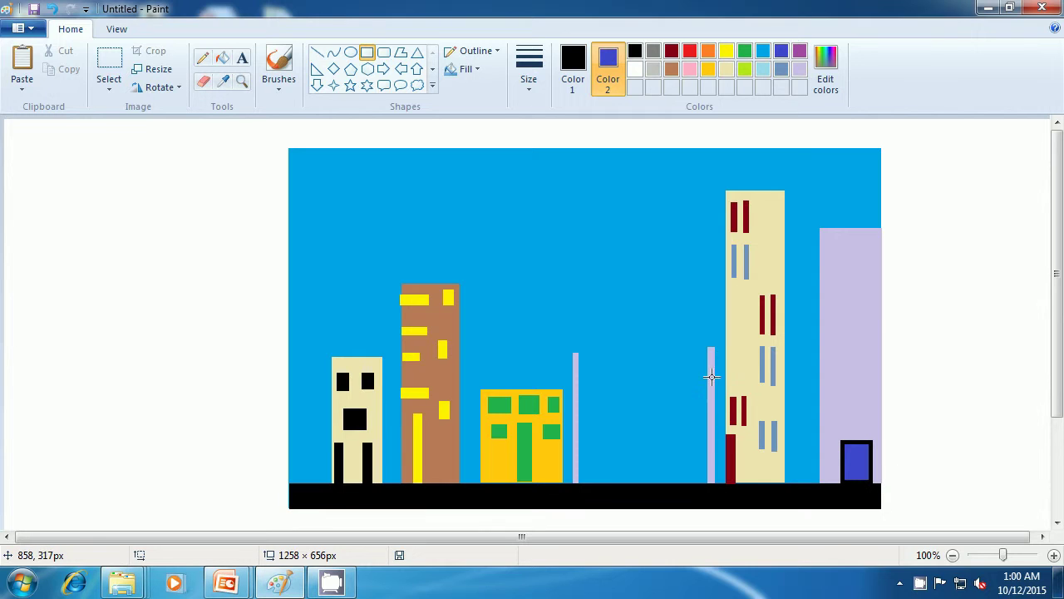
Step: Draw a vertical black line down the middle of the indigo door to split it into two panels
click(315, 55)
click(572, 67)
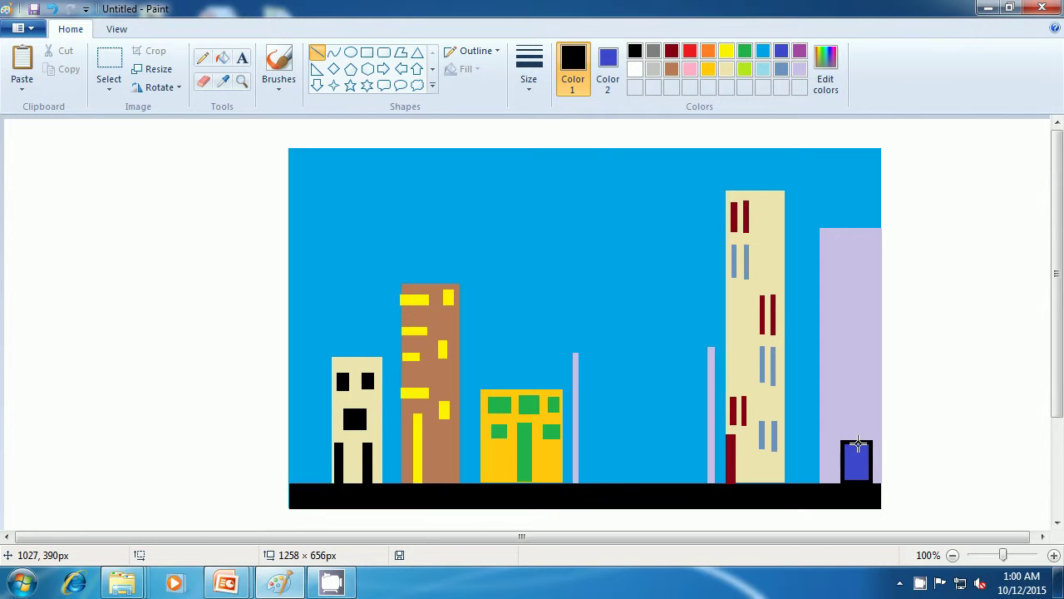
drag(858, 445, 857, 486)
click(928, 459)
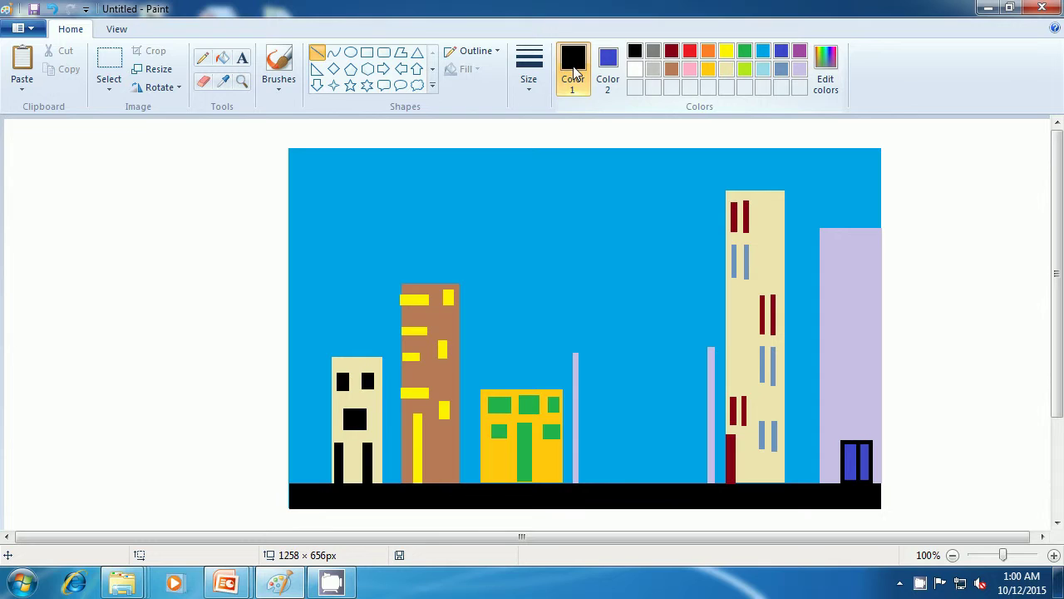
Step: Try a light turquoise rectangle window about 13 × 15 px at the lavender building's lower left and remove it
click(764, 71)
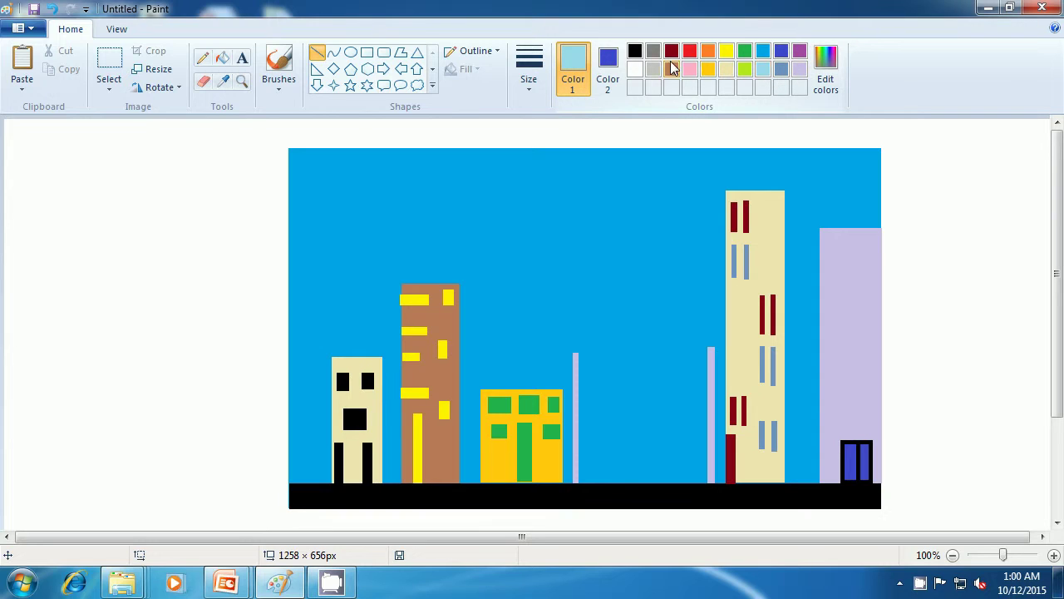
click(608, 66)
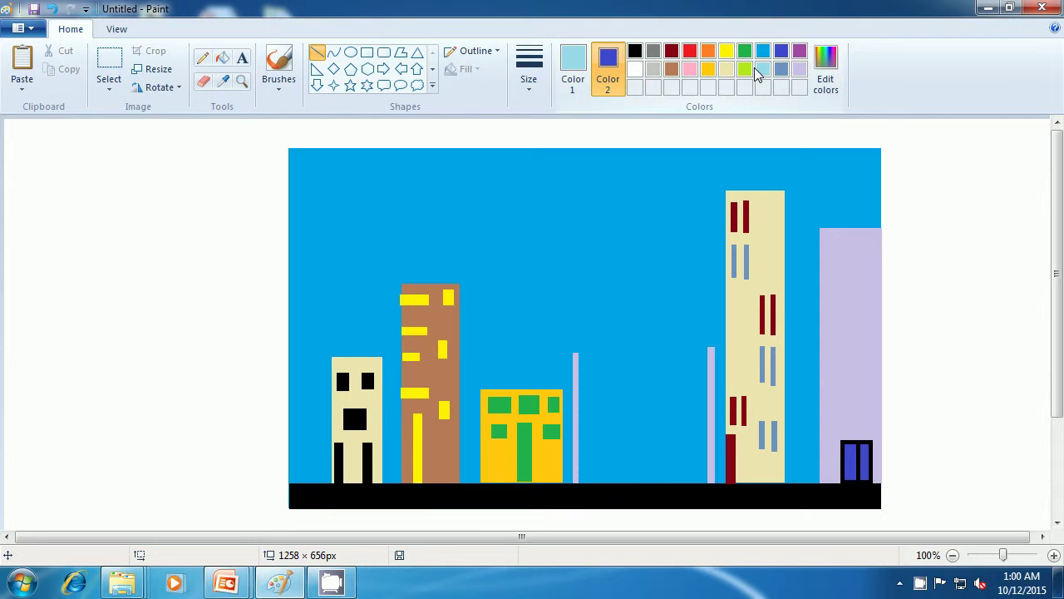
click(762, 70)
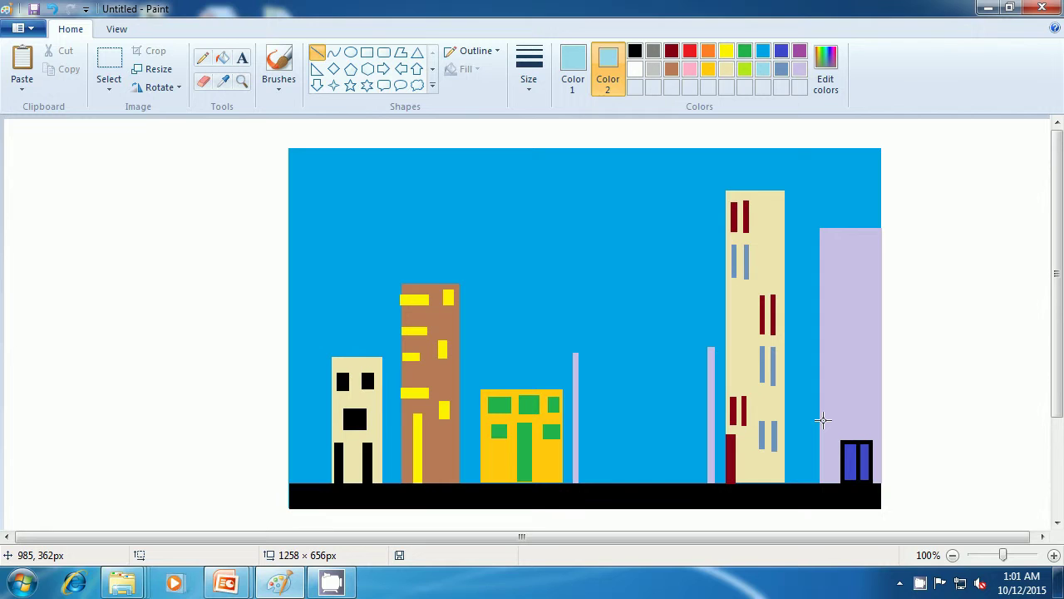
click(366, 54)
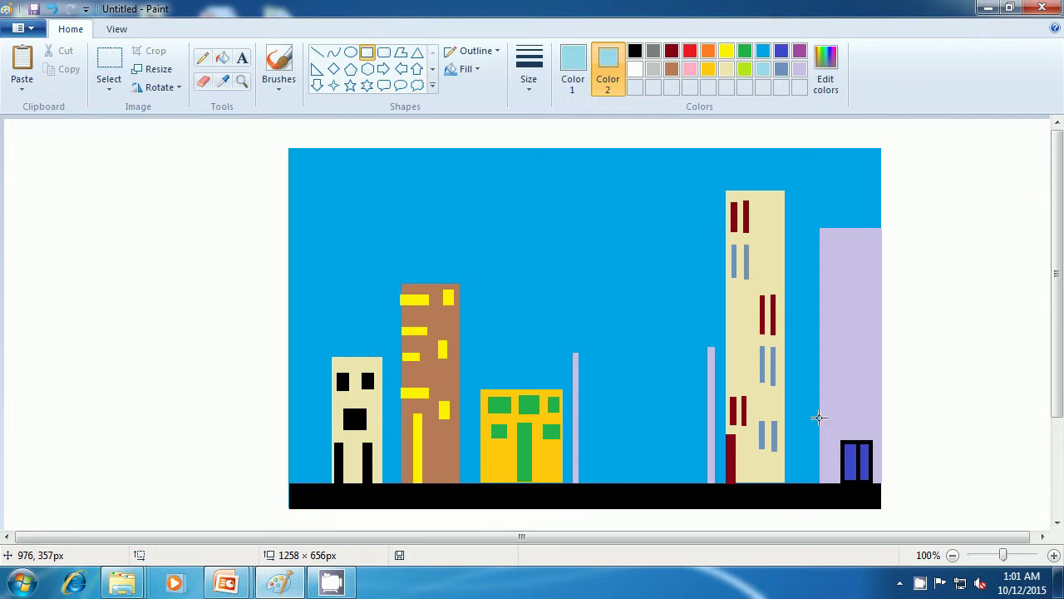
drag(821, 413, 831, 426)
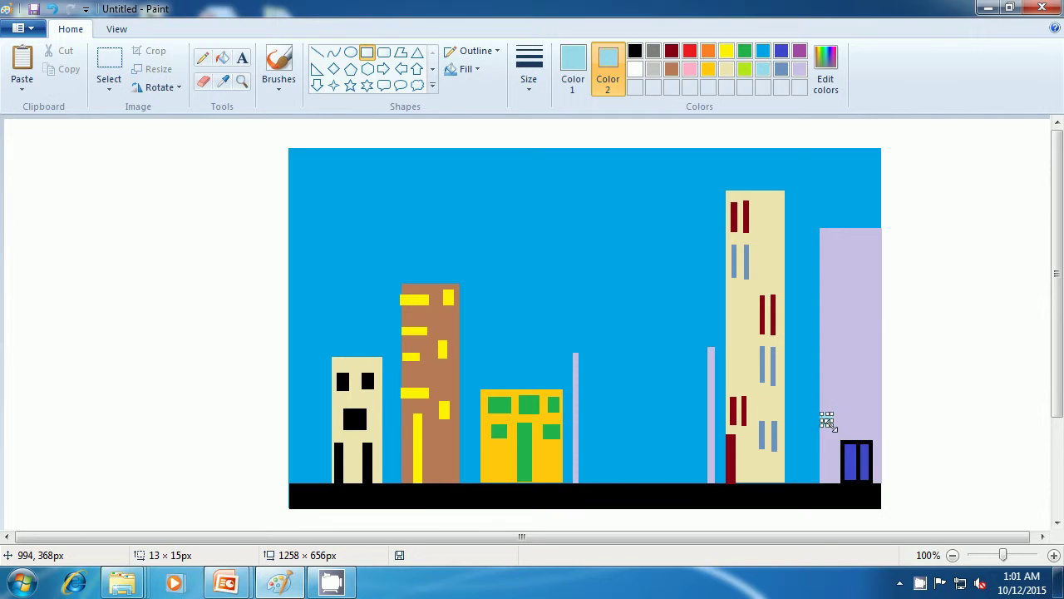
click(838, 394)
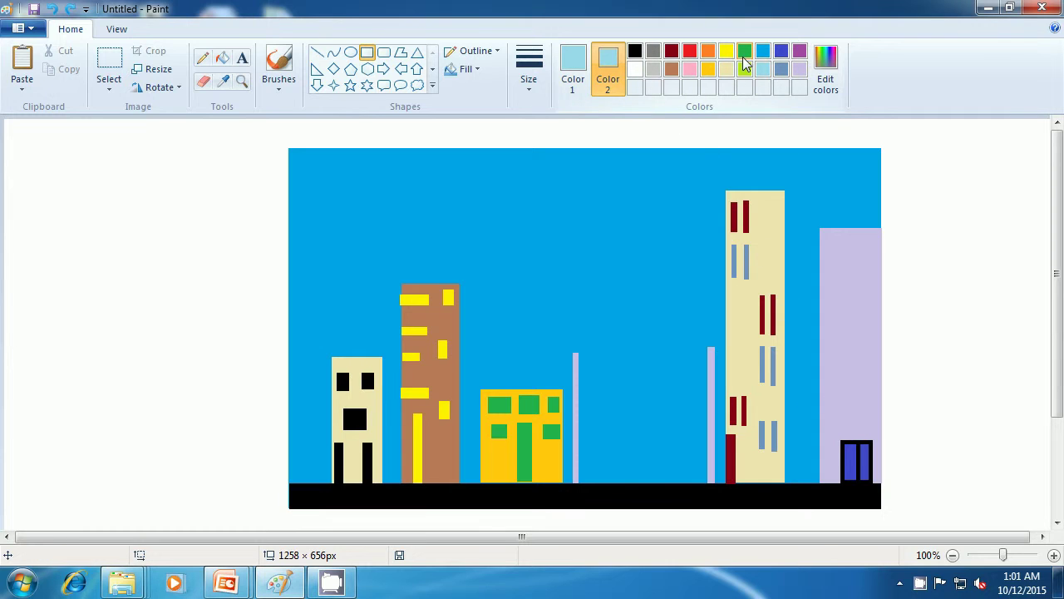
Step: Set both colors to red and draw a row of three small square windows above the lavender building's door
click(692, 52)
click(573, 68)
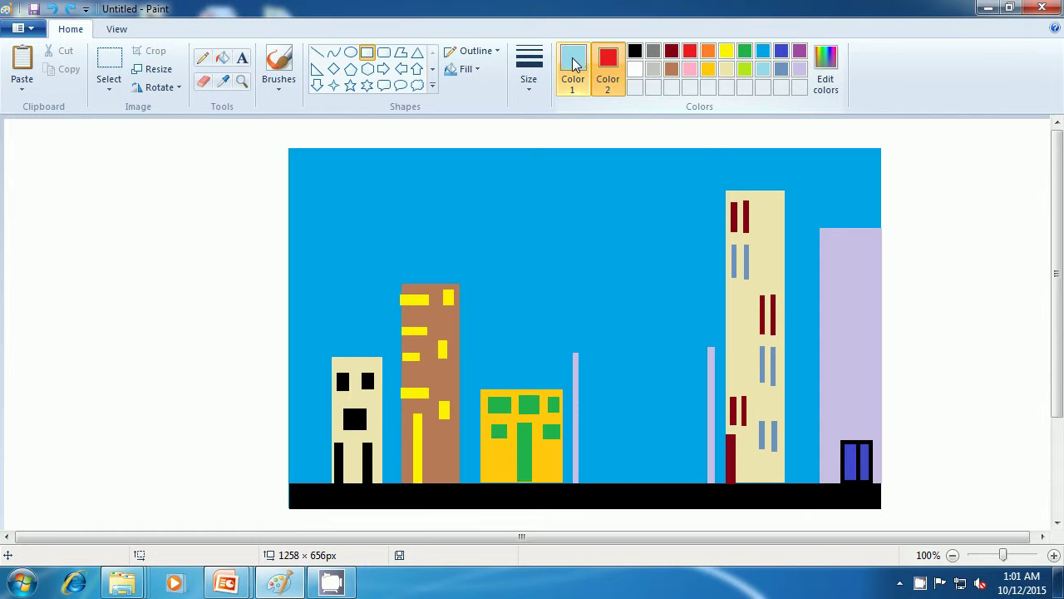
click(689, 55)
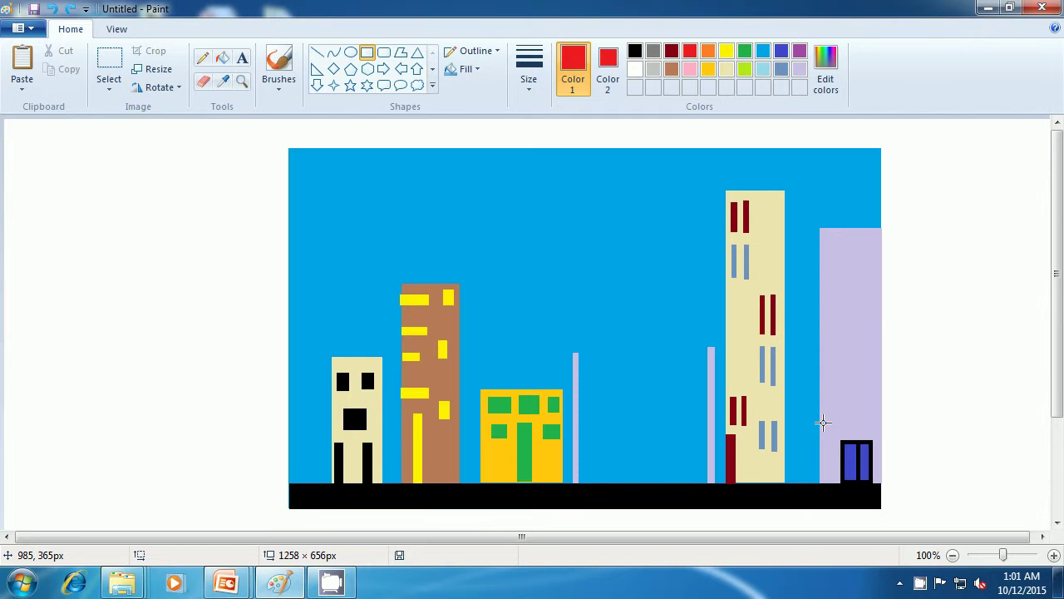
drag(824, 422, 831, 430)
click(895, 424)
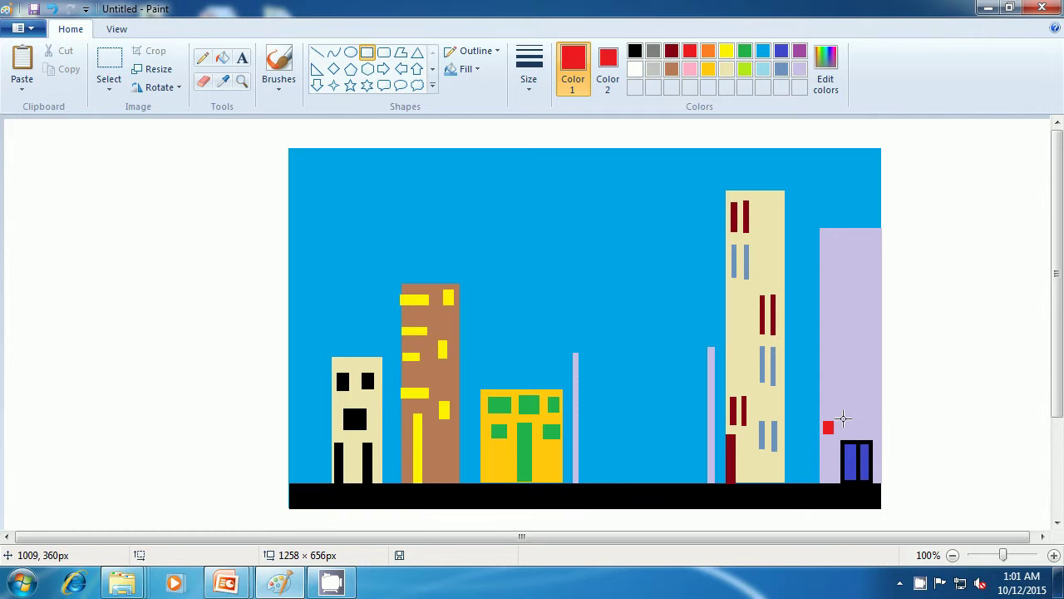
drag(843, 419, 848, 424)
key(shift)
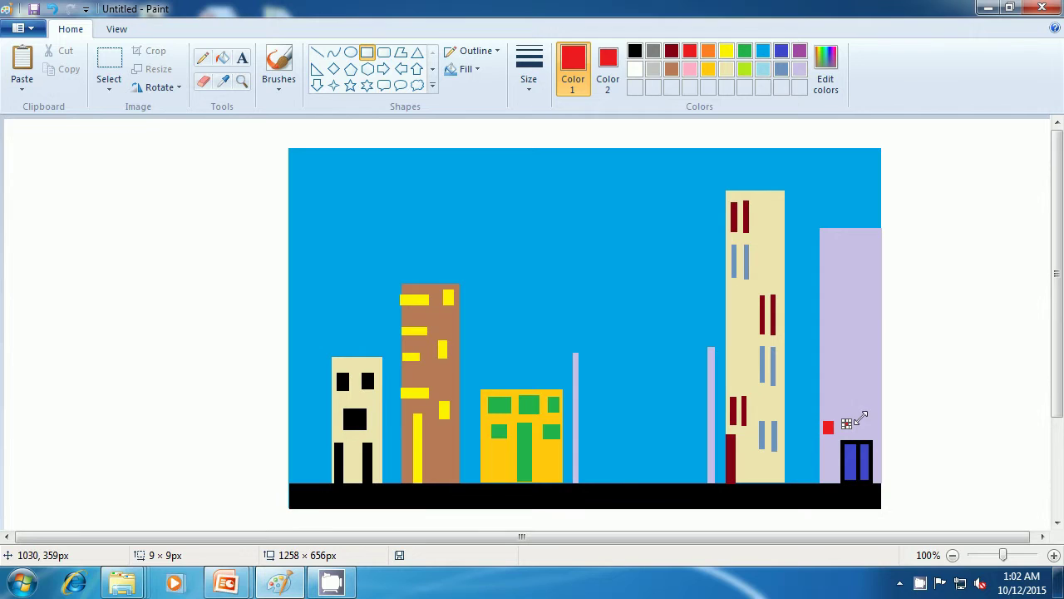
click(865, 419)
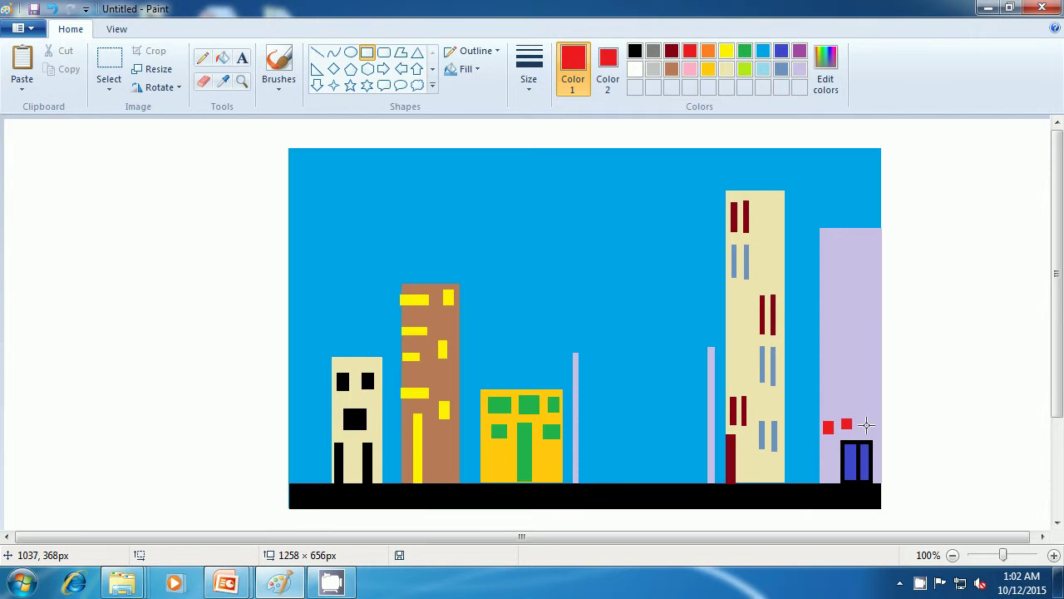
drag(867, 422, 872, 430)
click(912, 419)
Step: Draw three tall, narrow red windows, each about 2 × 61 px, side by side above the row of small red windows
drag(827, 353, 827, 403)
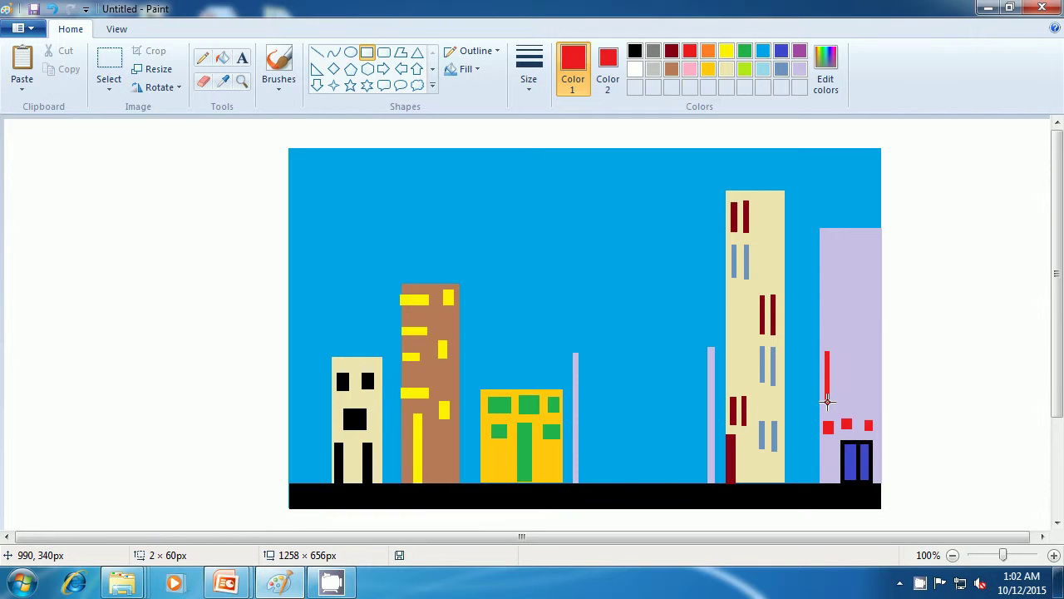
click(945, 401)
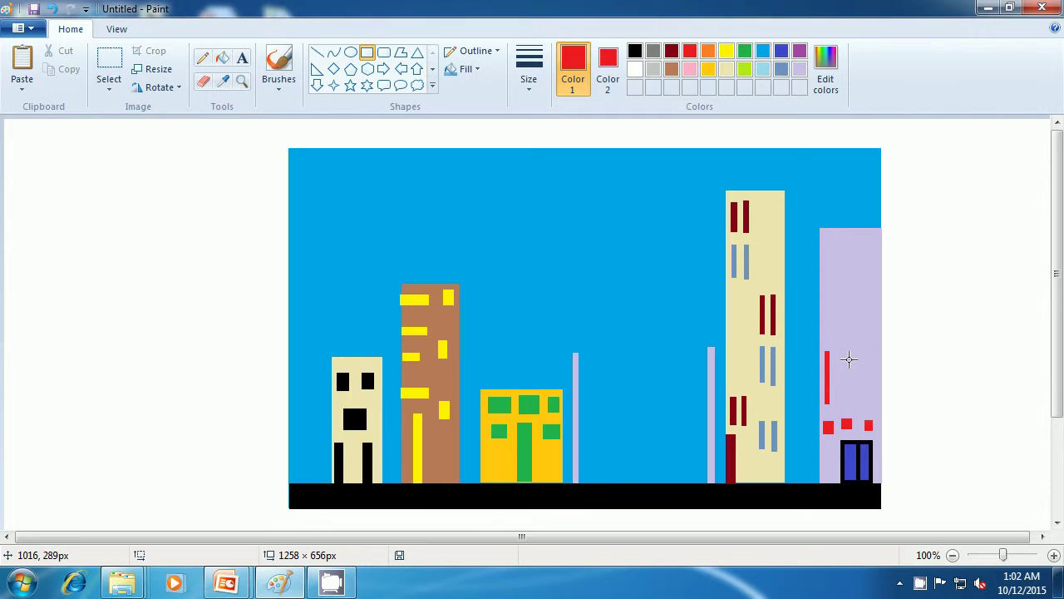
drag(844, 353, 844, 402)
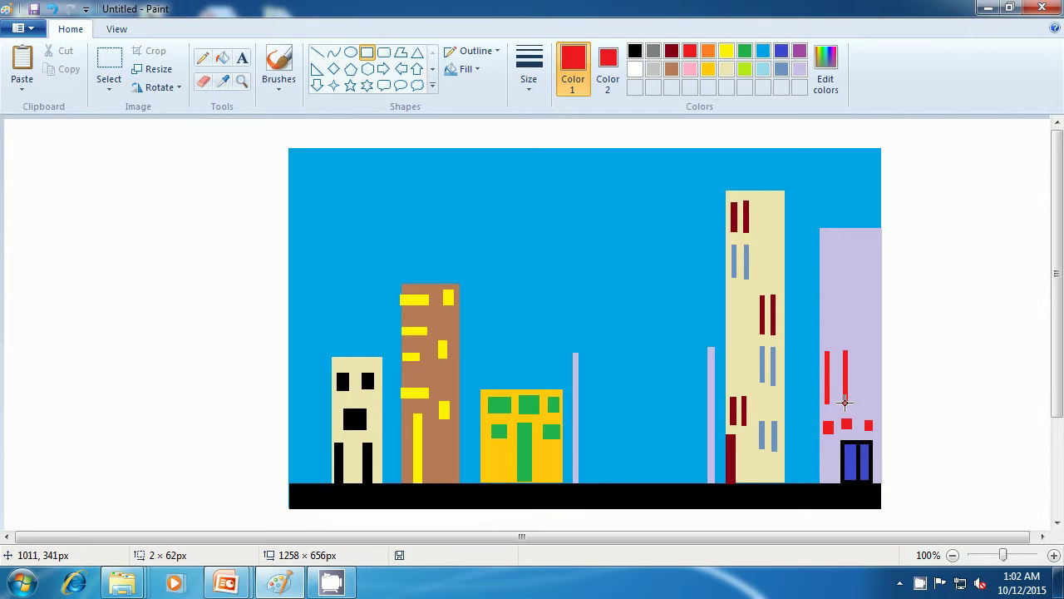
click(946, 383)
drag(863, 351, 868, 406)
drag(867, 405, 863, 401)
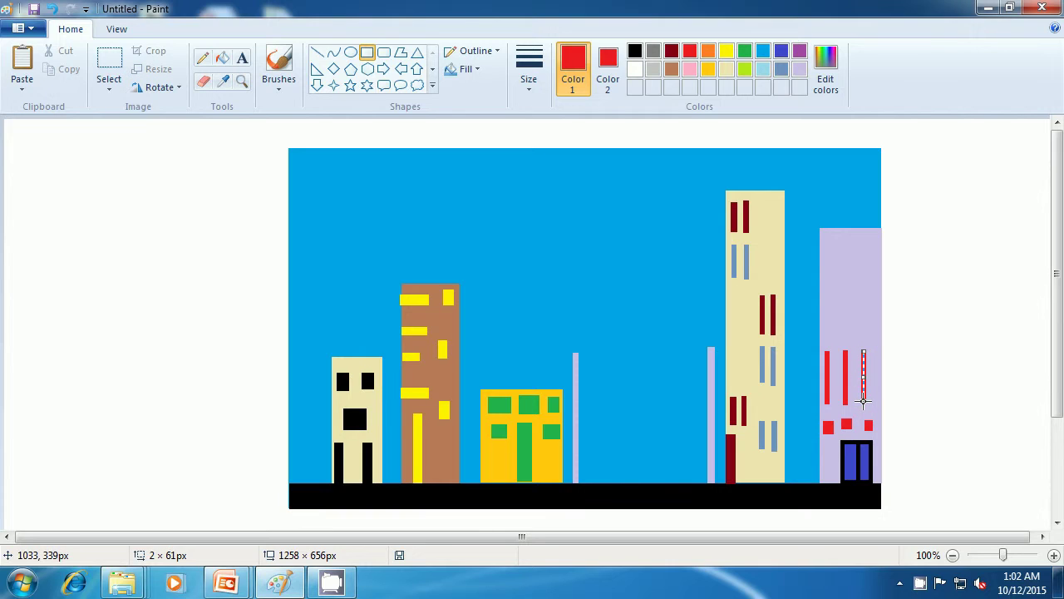
click(987, 378)
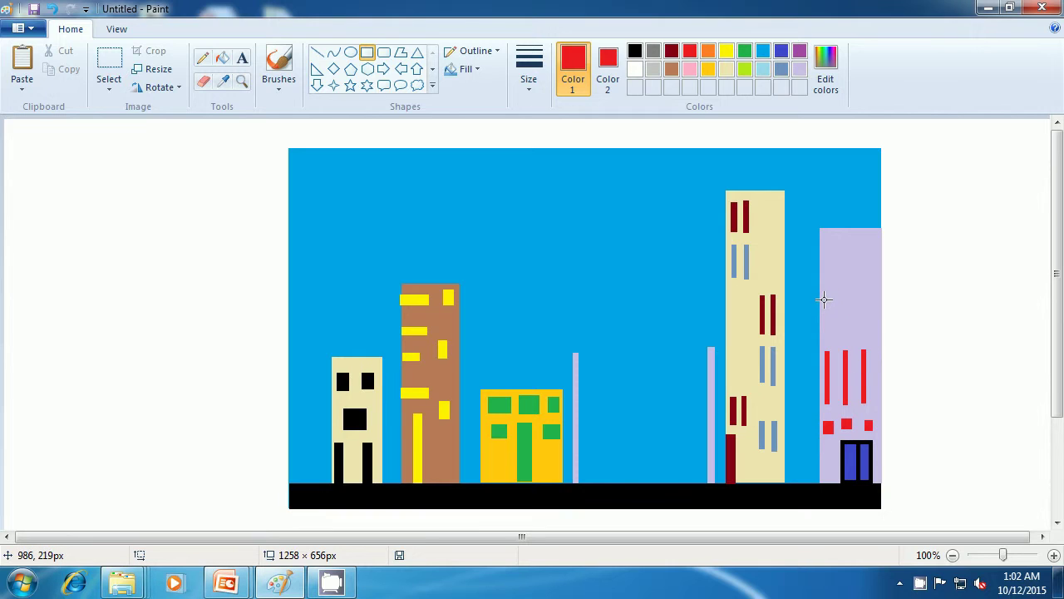
Step: Draw a second row of three small red square windows above the tall narrow ones on the lavender building
drag(823, 298, 826, 303)
click(890, 318)
drag(843, 297, 846, 301)
click(914, 302)
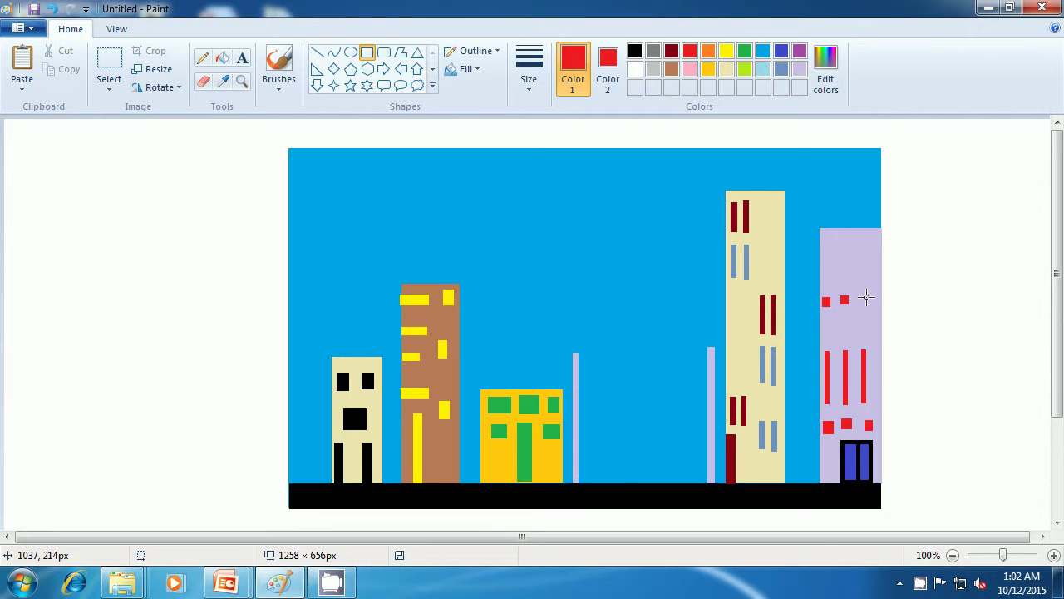
drag(861, 297, 866, 302)
click(943, 309)
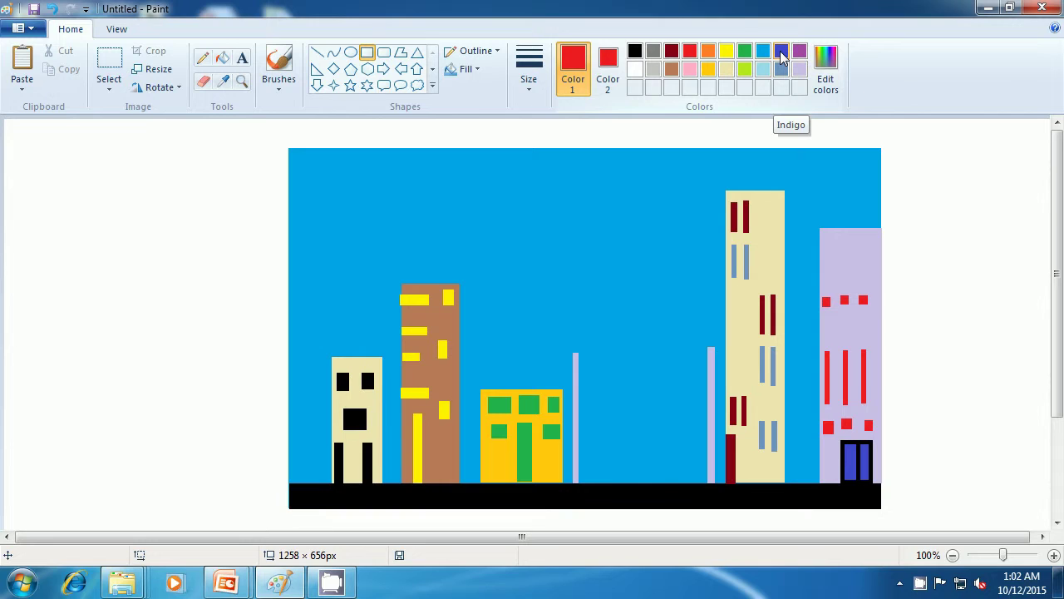
Step: Set both colors to purple and draw a row of three windows, about 8 × 8 px, above the lavender building's upper red row
click(799, 53)
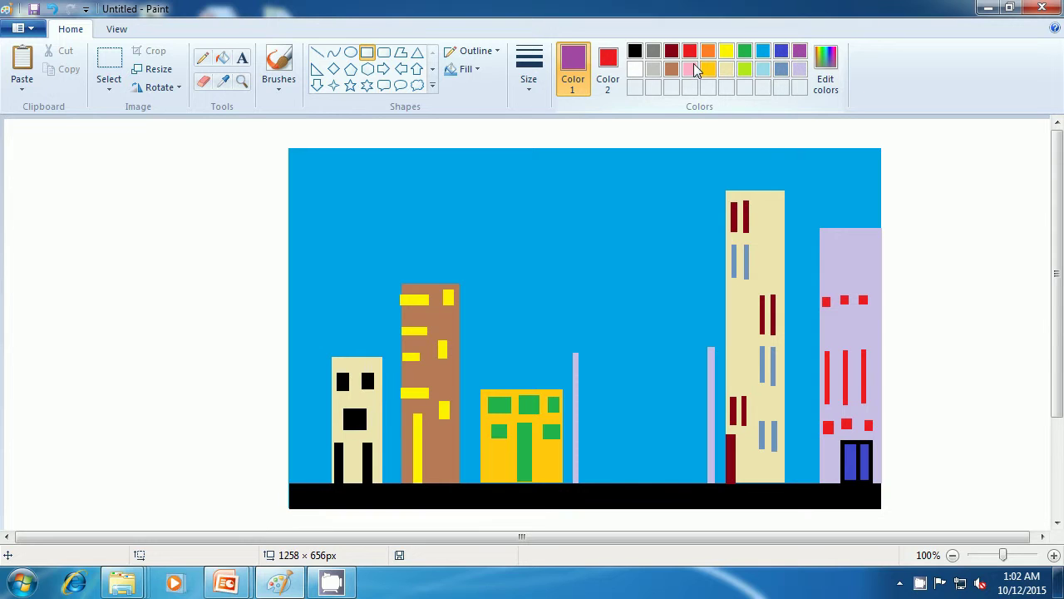
click(609, 74)
click(799, 51)
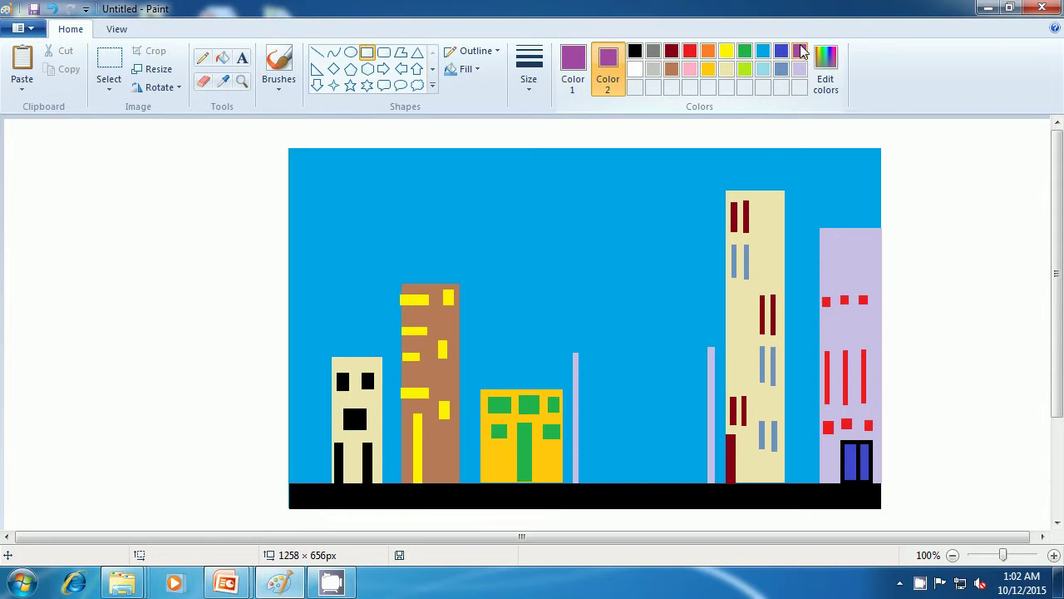
drag(824, 267, 827, 272)
click(848, 265)
drag(840, 266, 846, 269)
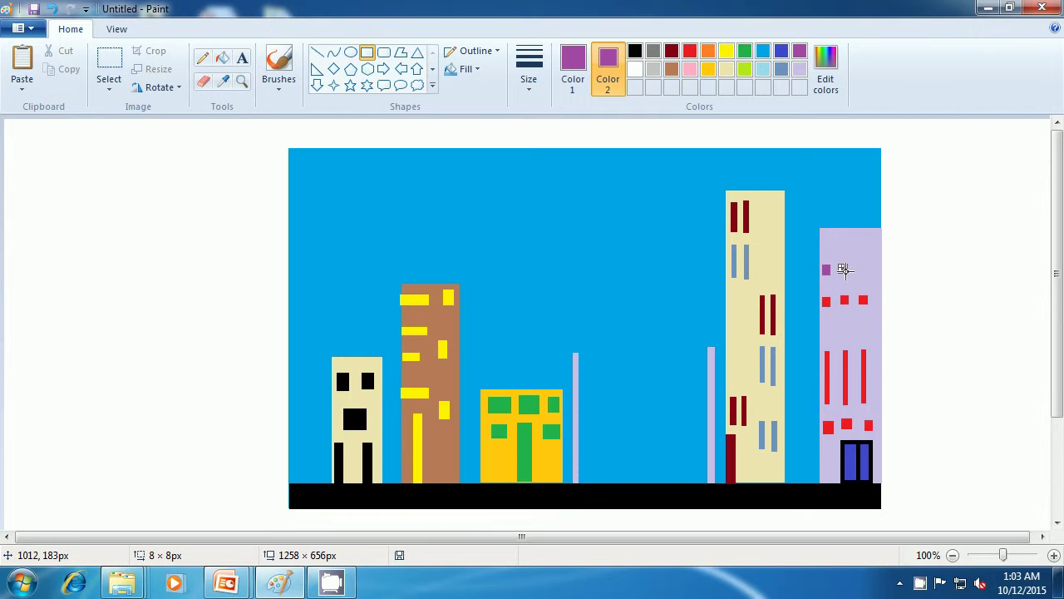
click(902, 269)
drag(857, 263, 863, 270)
click(901, 276)
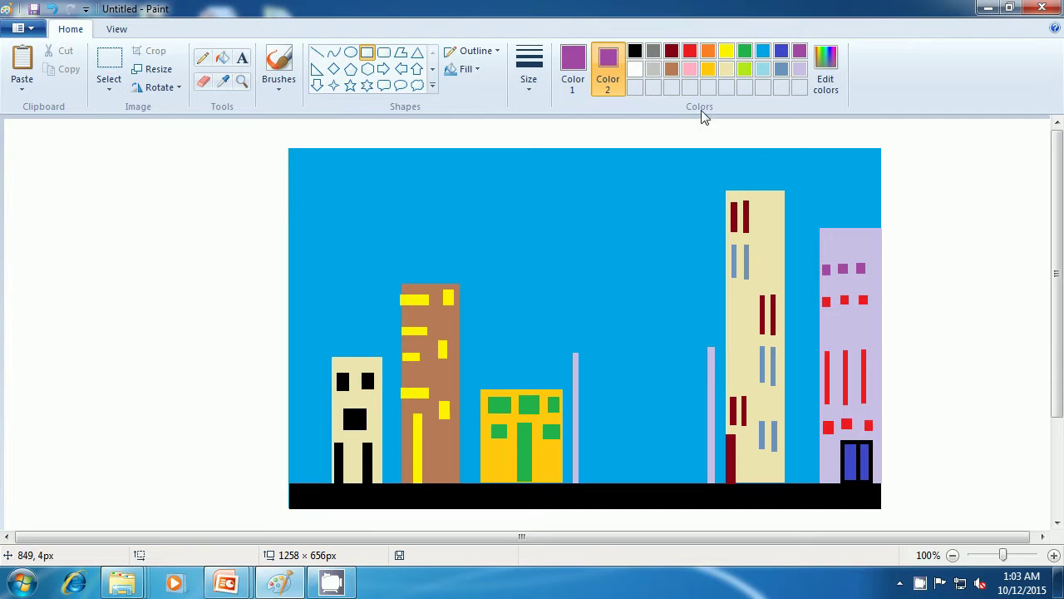
Step: Set both colors to dark red and draw a solid rectangle about 48 × 14 px near the top of the lavender building
click(671, 53)
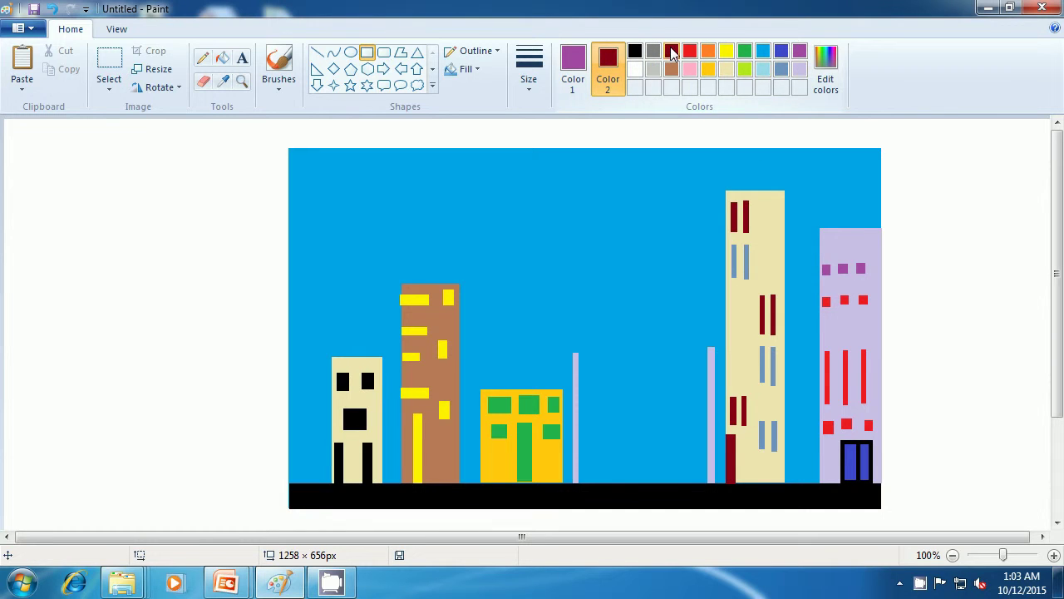
click(573, 67)
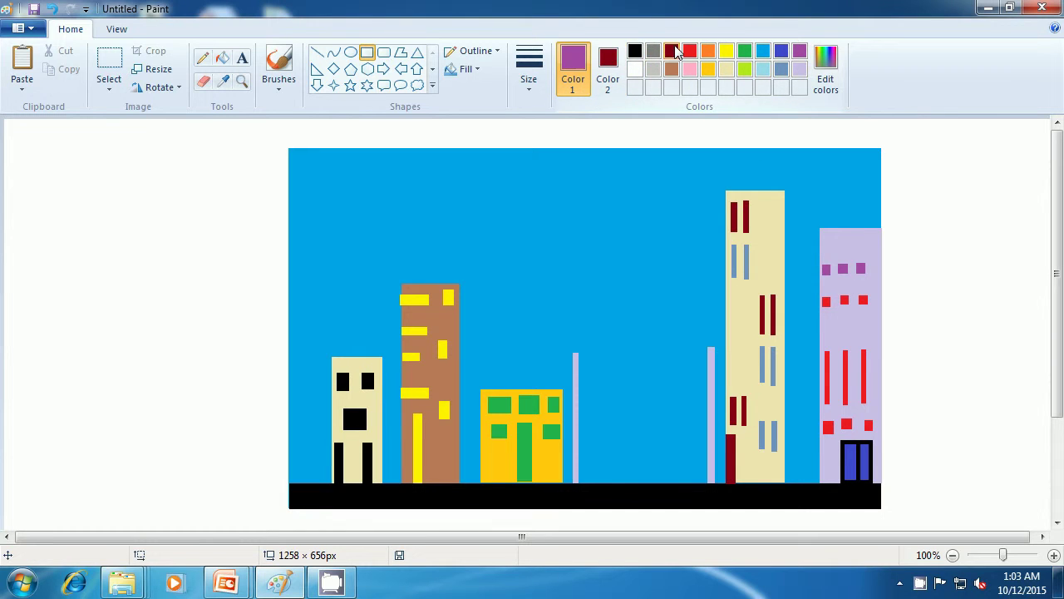
click(673, 53)
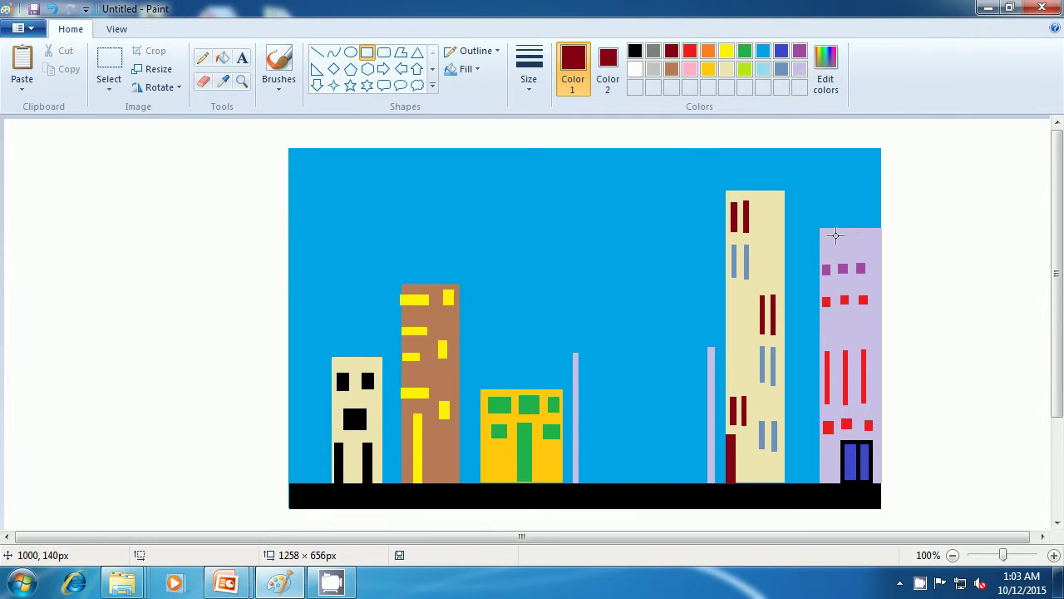
drag(834, 232, 871, 242)
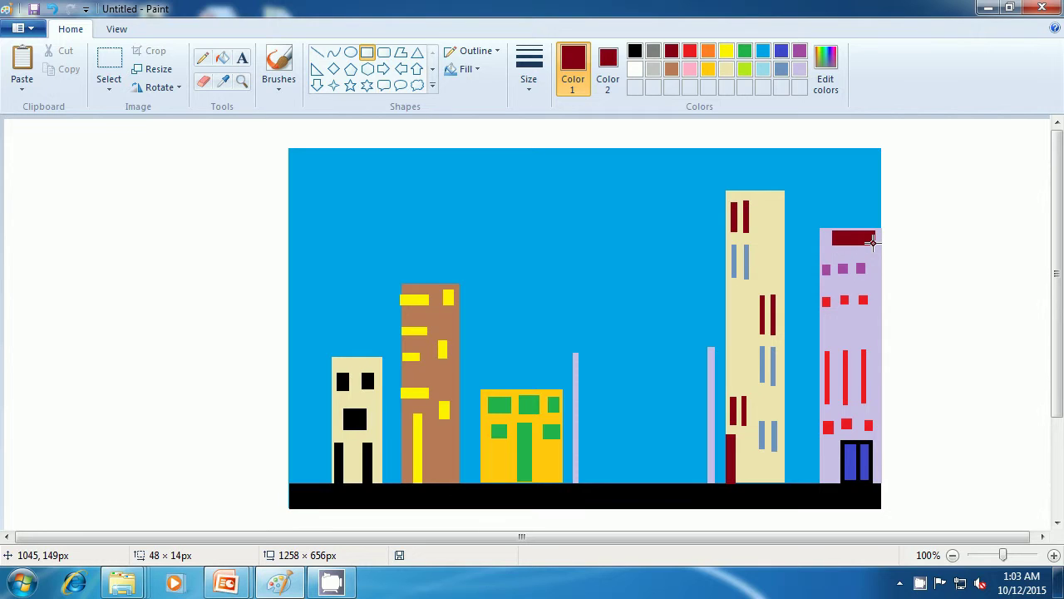
drag(870, 241, 871, 240)
click(941, 250)
Step: Outline a small yellow street lamp head with connected lines at the top of the left lavender post
click(319, 58)
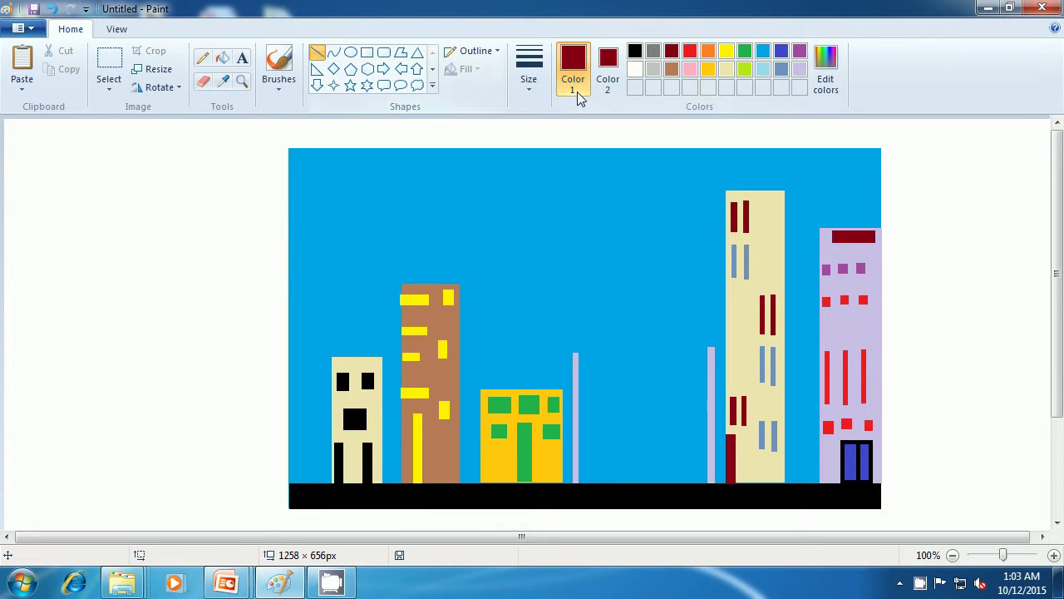
click(729, 51)
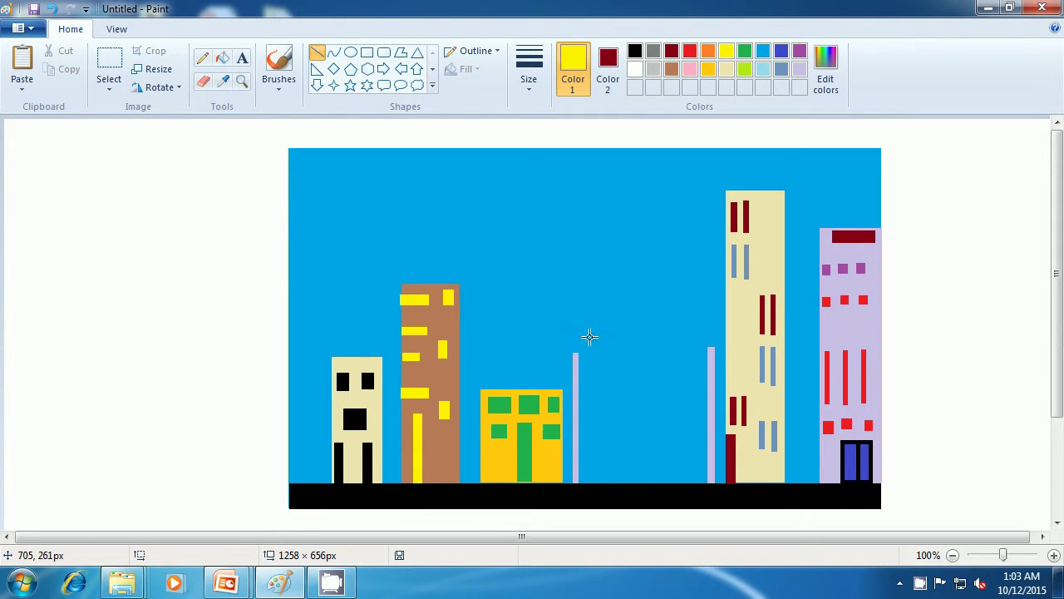
drag(580, 354, 586, 348)
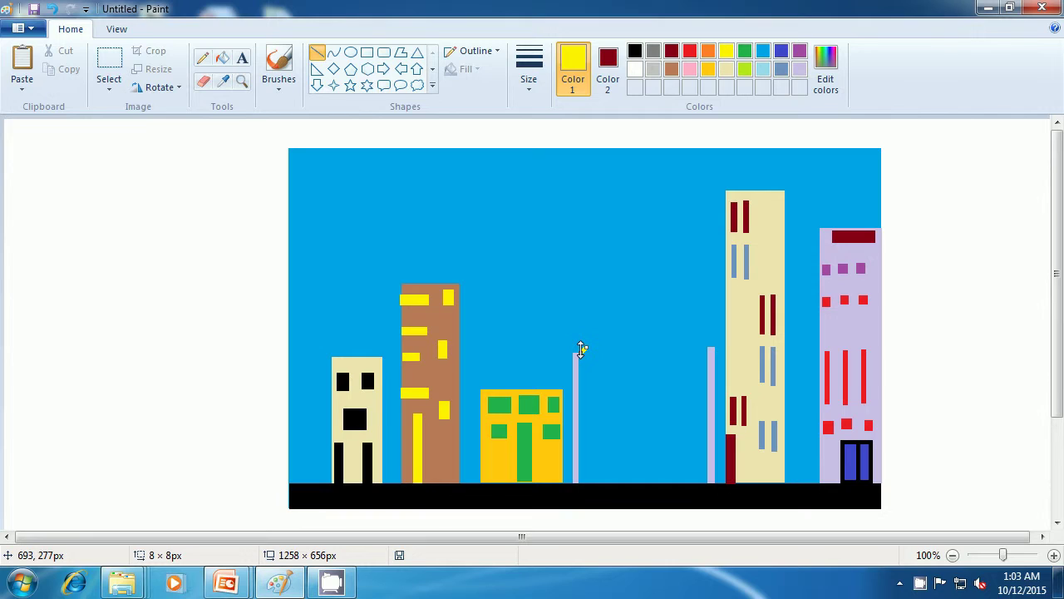
drag(583, 349, 580, 352)
click(630, 354)
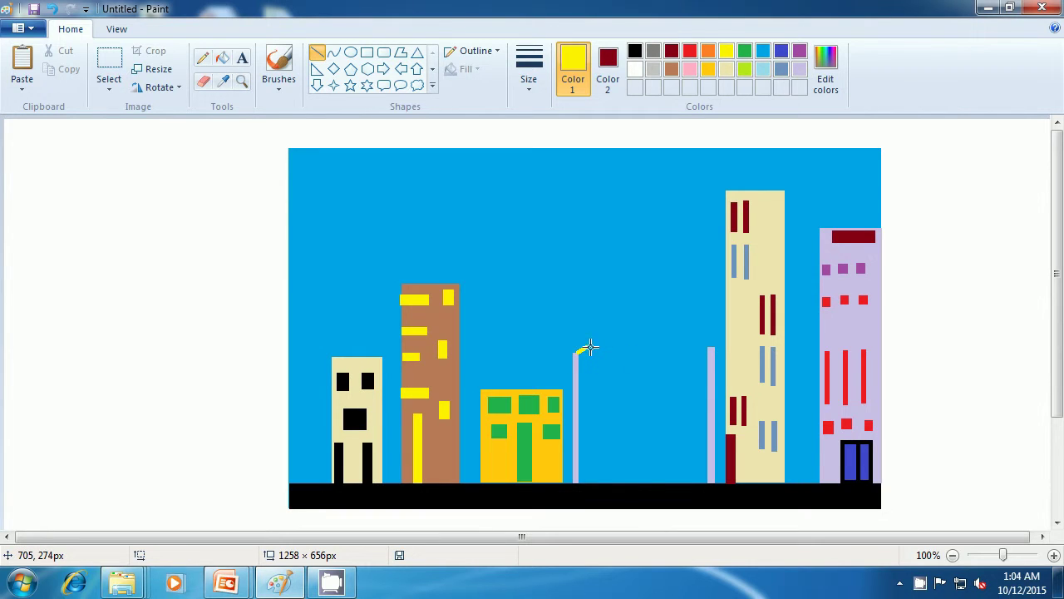
drag(588, 347, 595, 356)
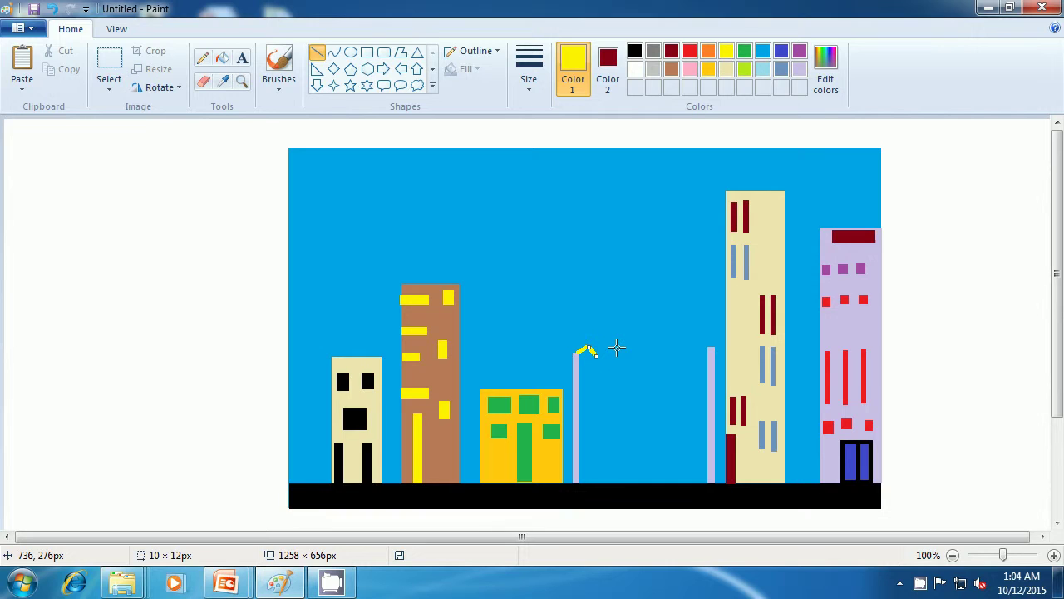
click(615, 347)
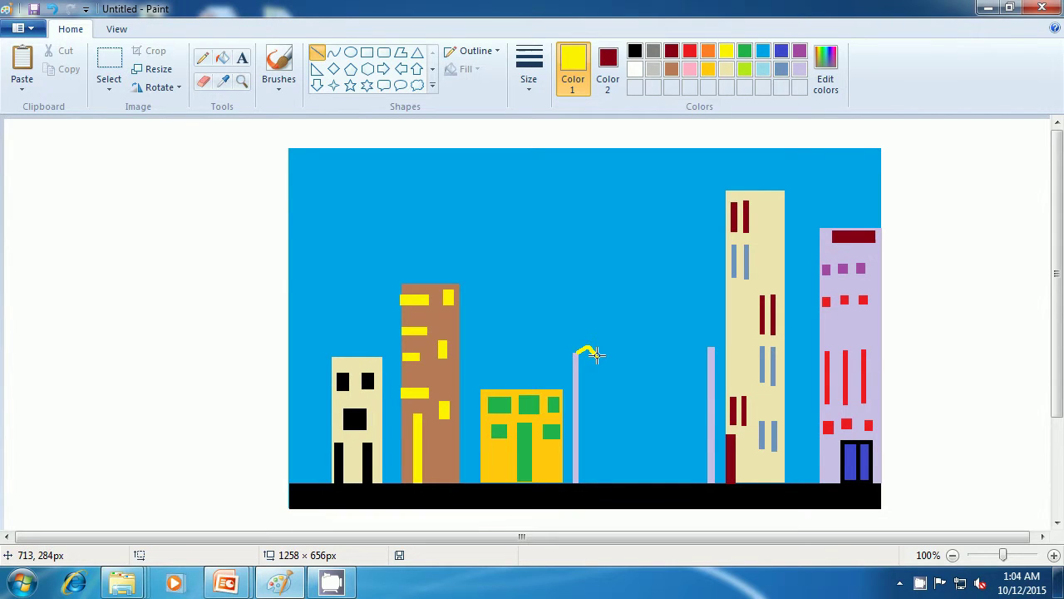
drag(597, 354, 579, 366)
click(634, 366)
Step: Outline a matching yellow lamp head with lines at the top of the right lavender post, facing the left post
mouse_move(707, 362)
mouse_down()
mouse_move(691, 351)
mouse_move(698, 339)
mouse_up()
click(678, 317)
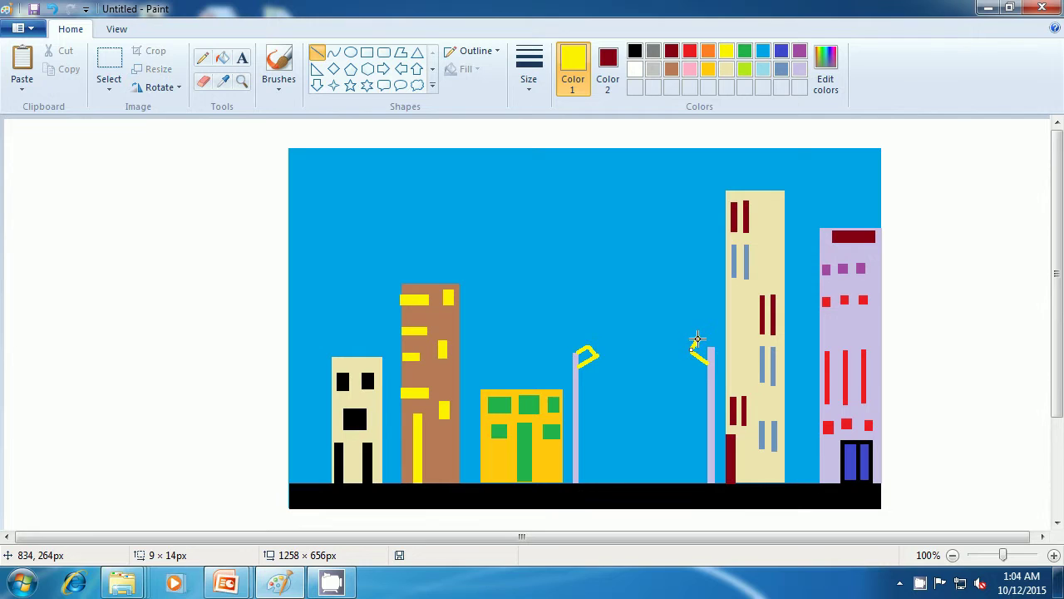
click(681, 325)
drag(699, 339, 707, 349)
click(715, 314)
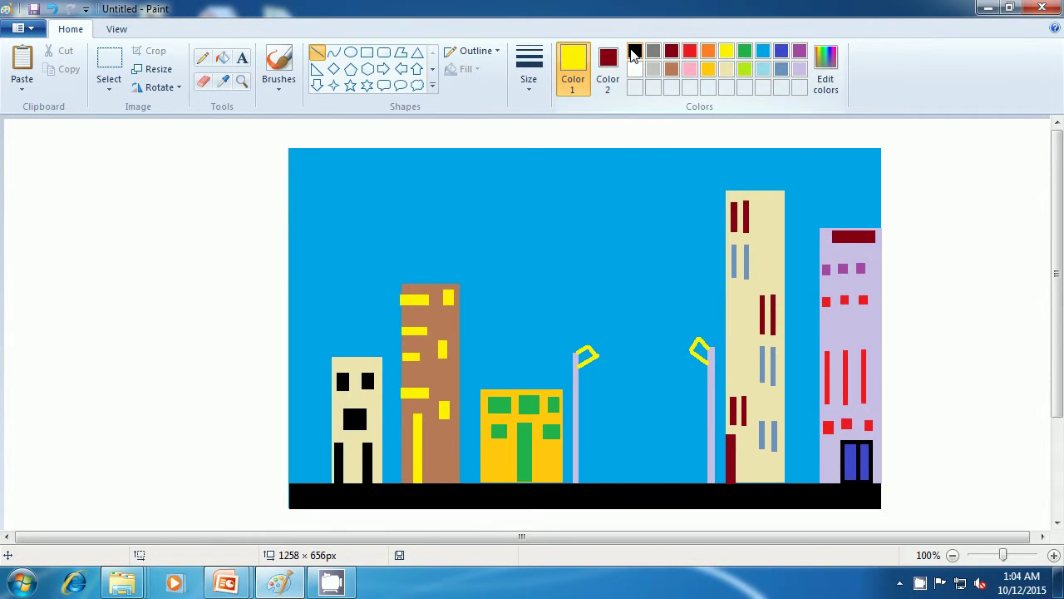
Step: Set both colors to black and choose the Rectangle shape with a solid color fill
click(634, 51)
click(608, 68)
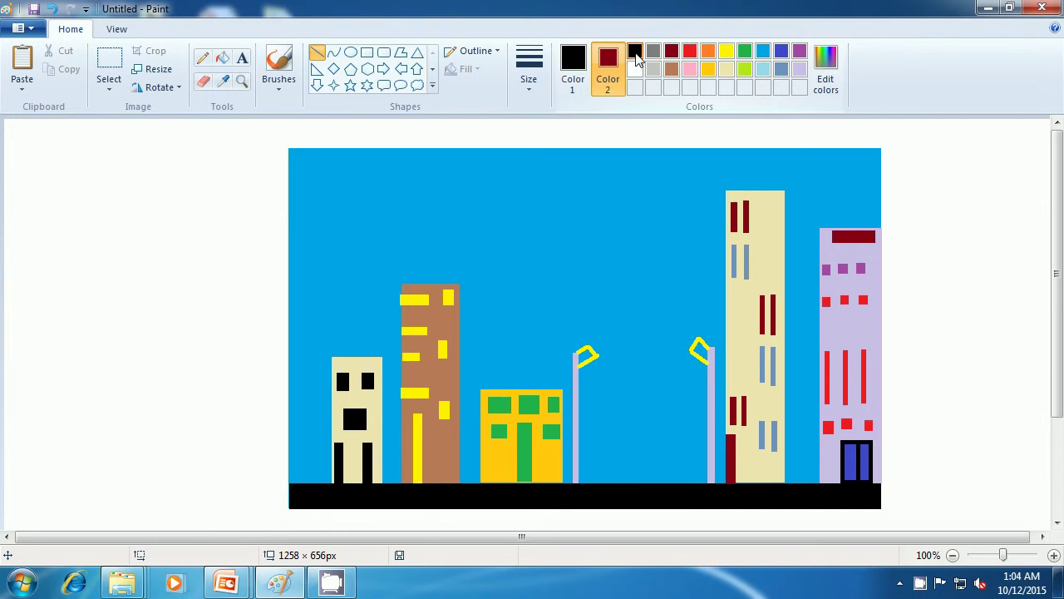
click(636, 52)
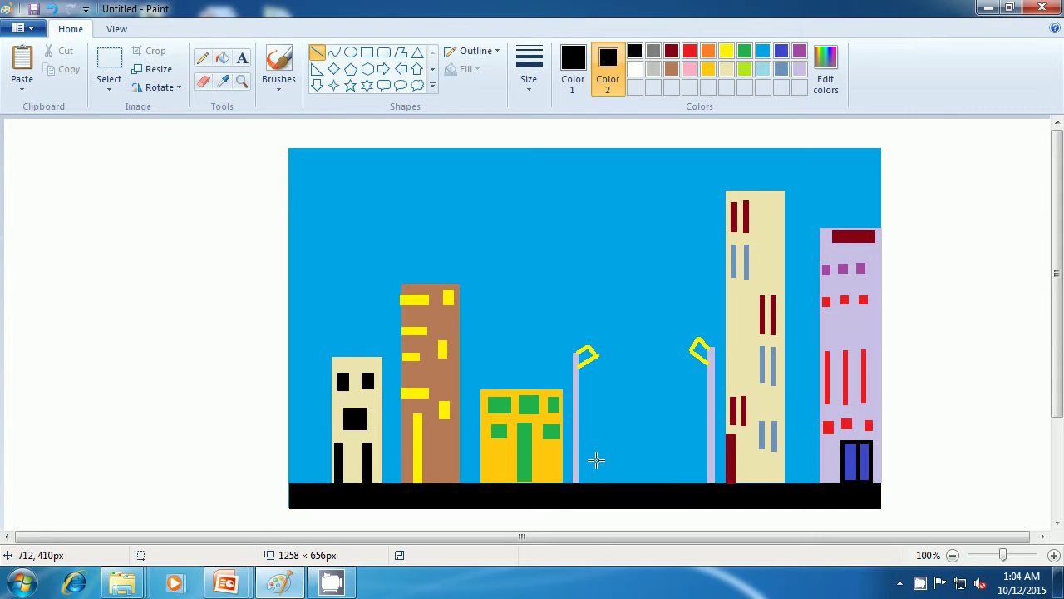
click(367, 52)
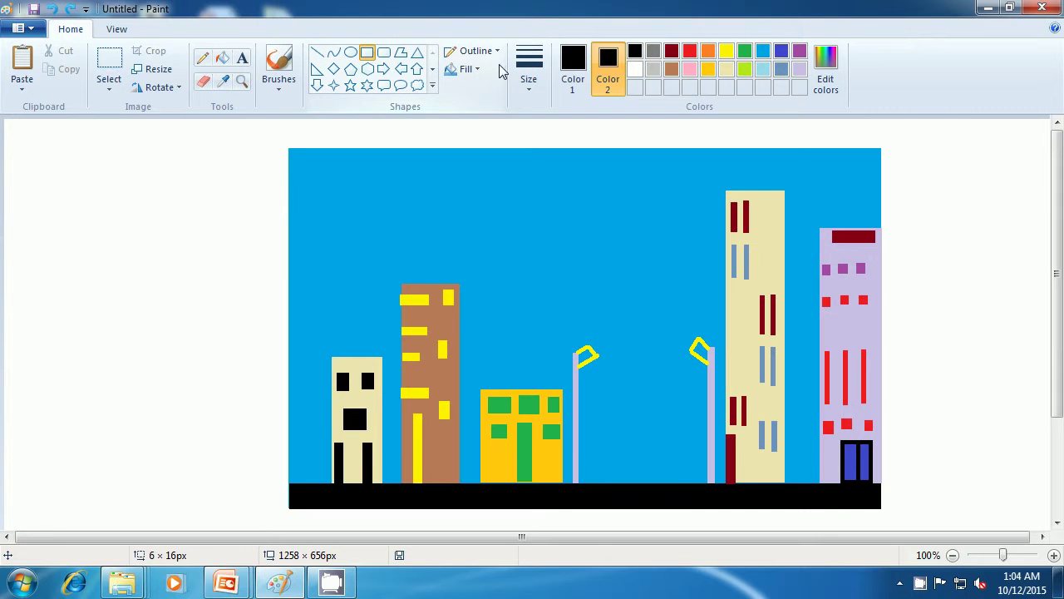
click(468, 69)
click(484, 110)
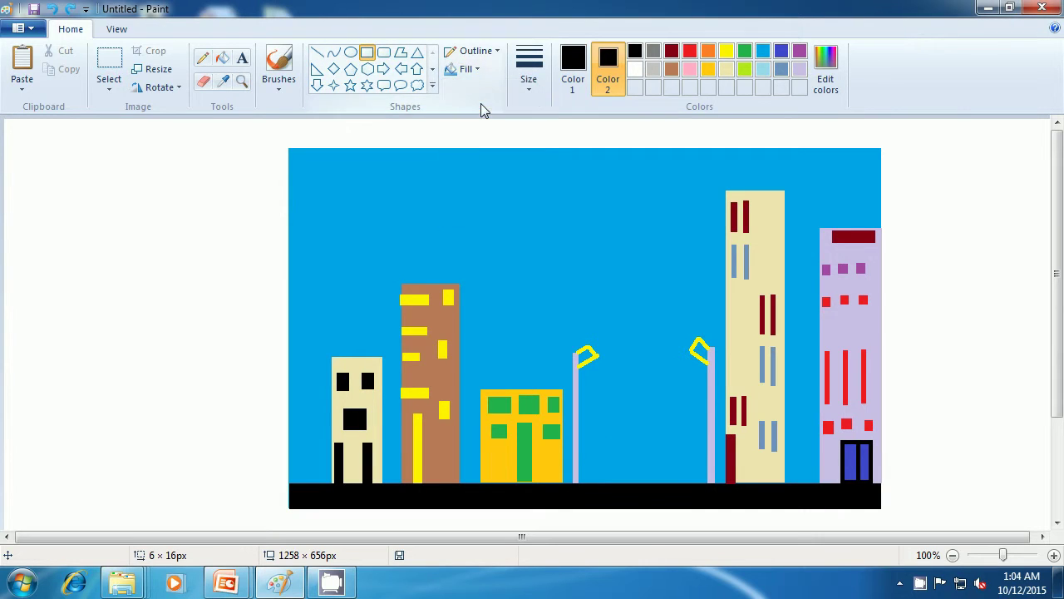
click(593, 449)
drag(593, 449, 597, 480)
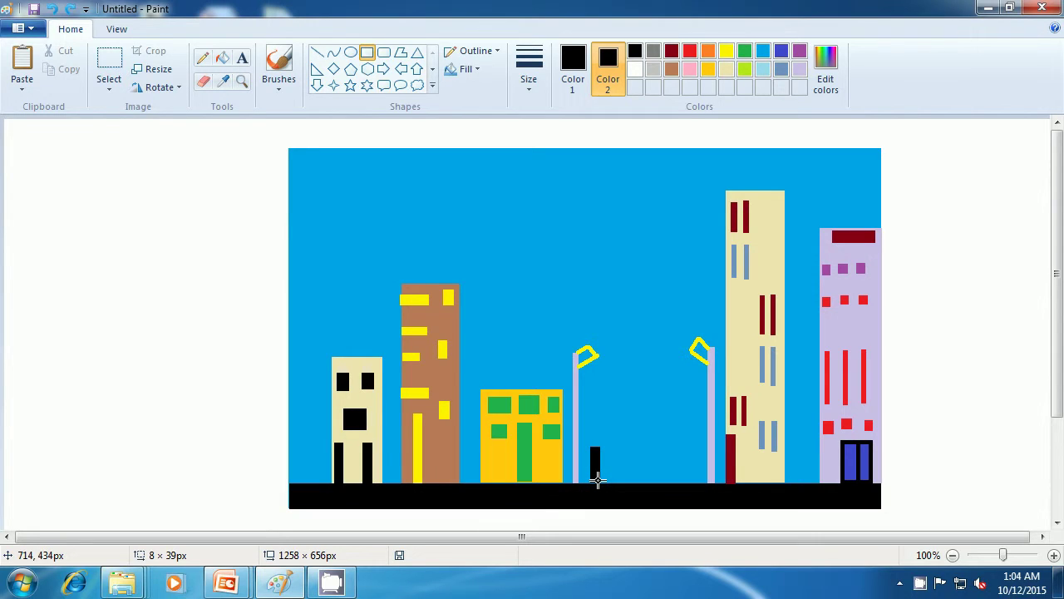
key(ctrl+z)
Step: Draw two short black legs standing side by side on the ground, just right of the left lamp post
drag(591, 462, 598, 481)
click(625, 457)
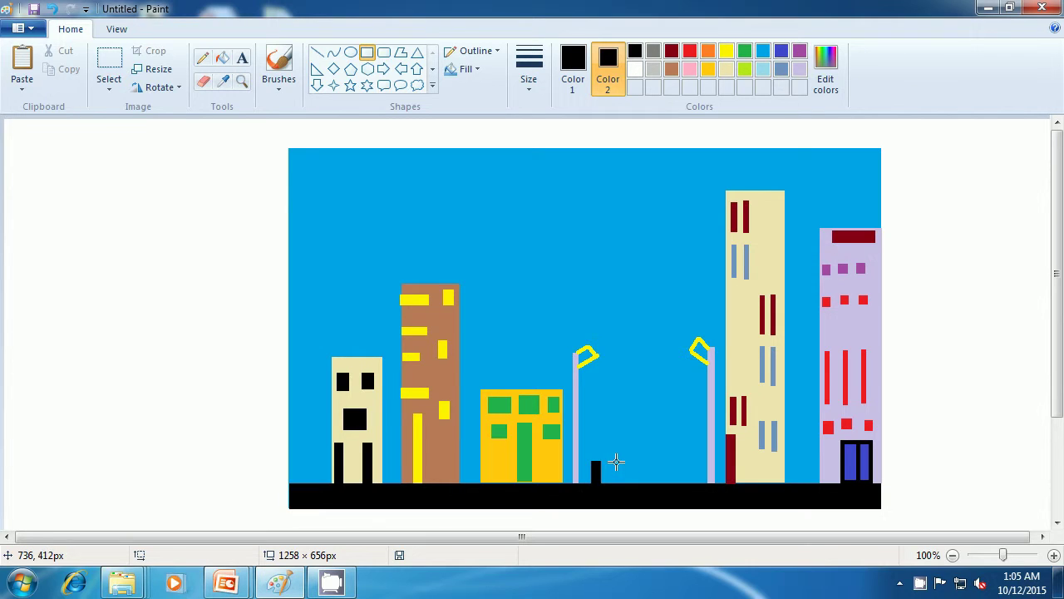
drag(616, 462, 620, 482)
click(647, 464)
Step: Draw a white rectangle with a lavender outline, about 55 × 23 px, resting on the two short black legs
click(634, 70)
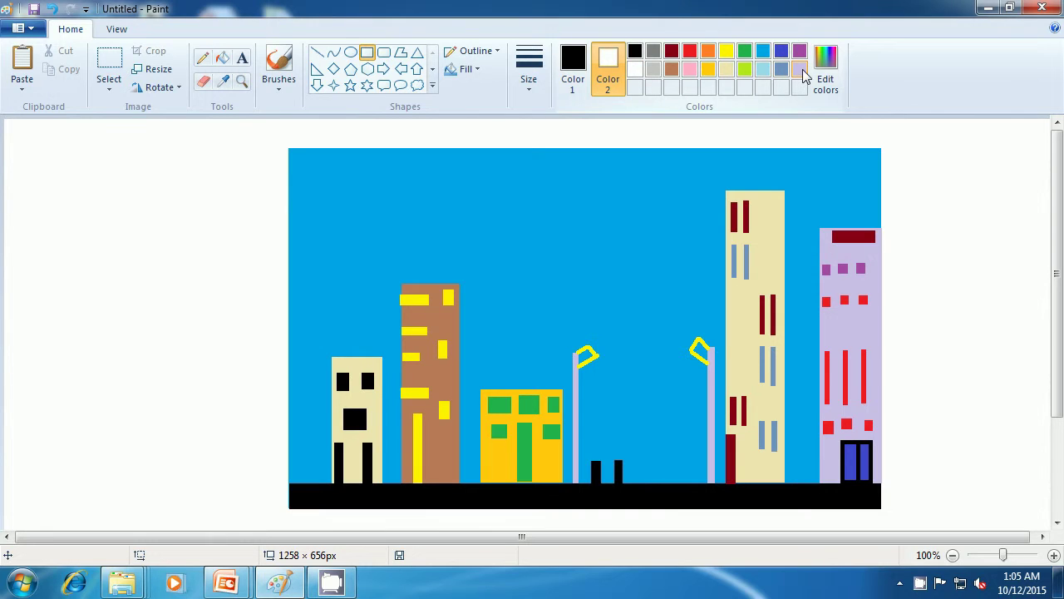
click(573, 67)
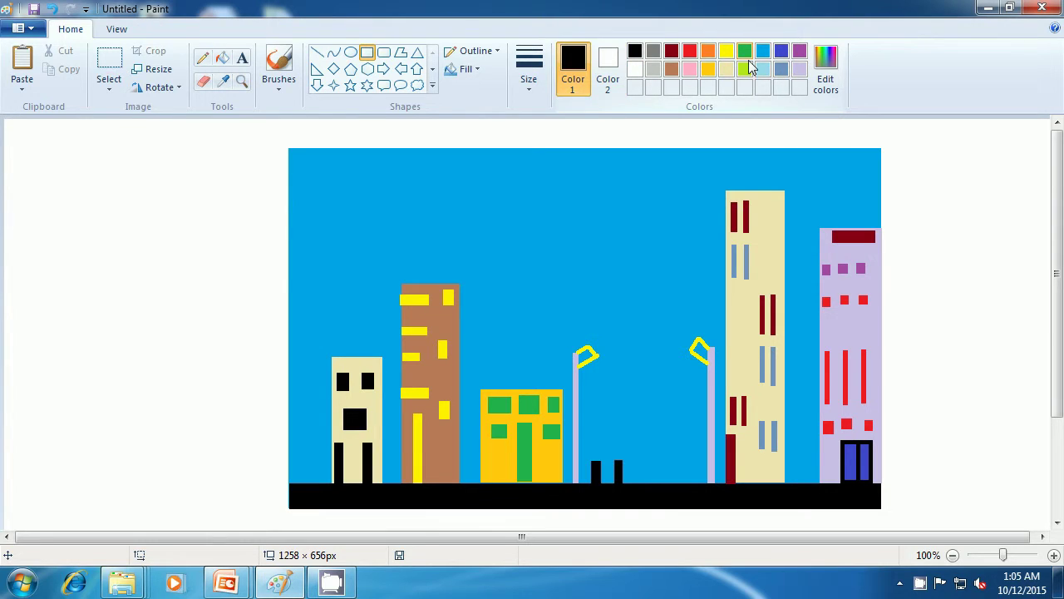
click(799, 70)
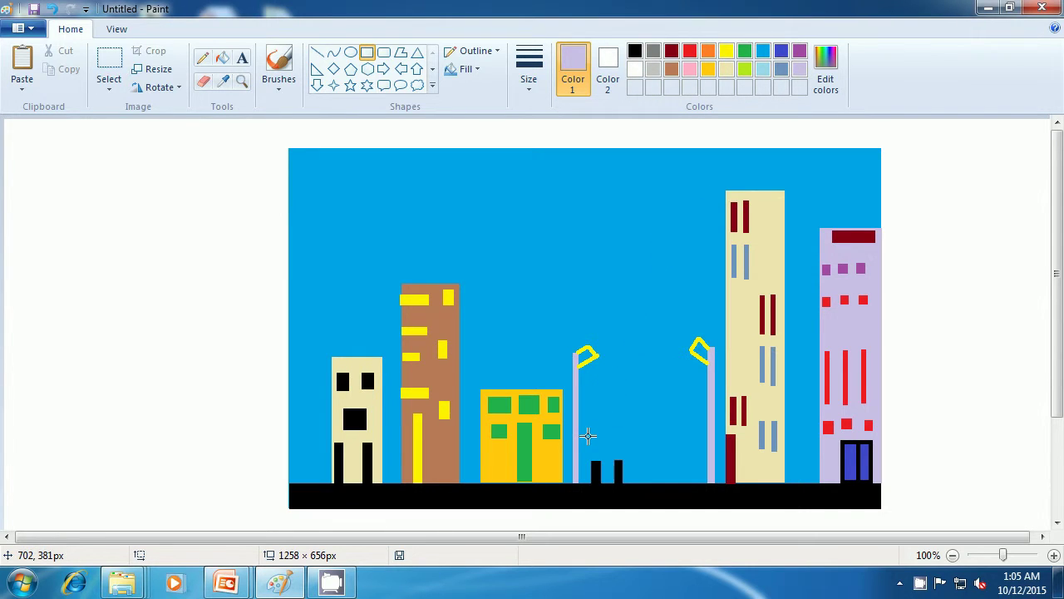
drag(584, 439, 630, 458)
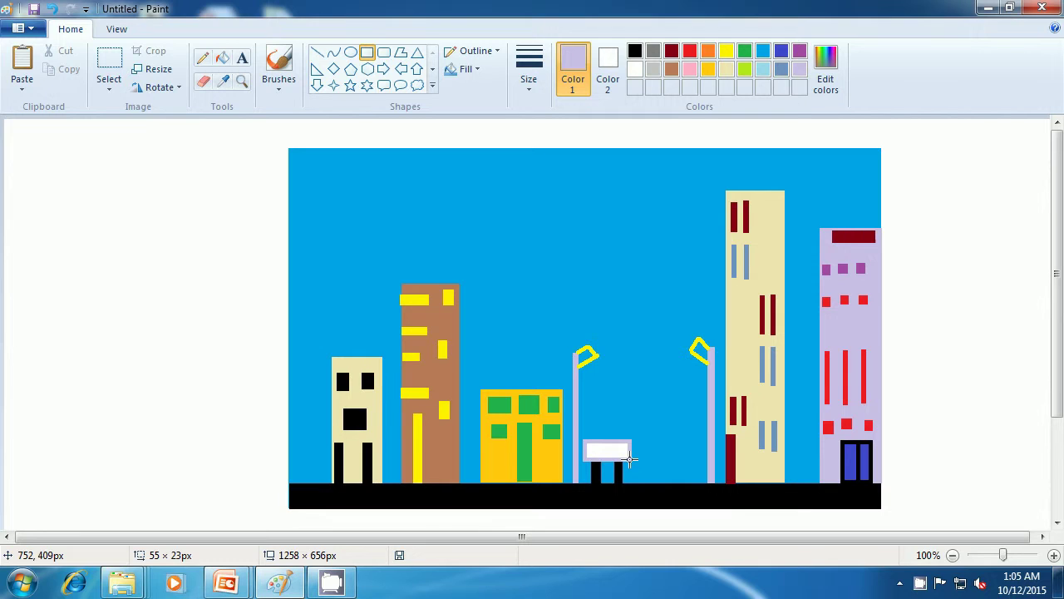
drag(631, 458, 630, 458)
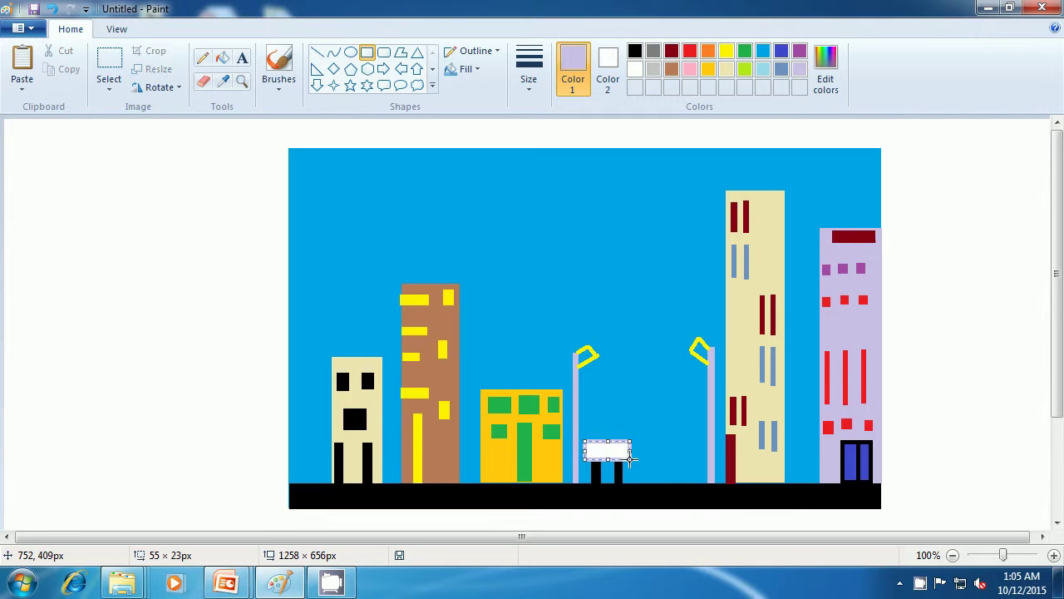
click(656, 423)
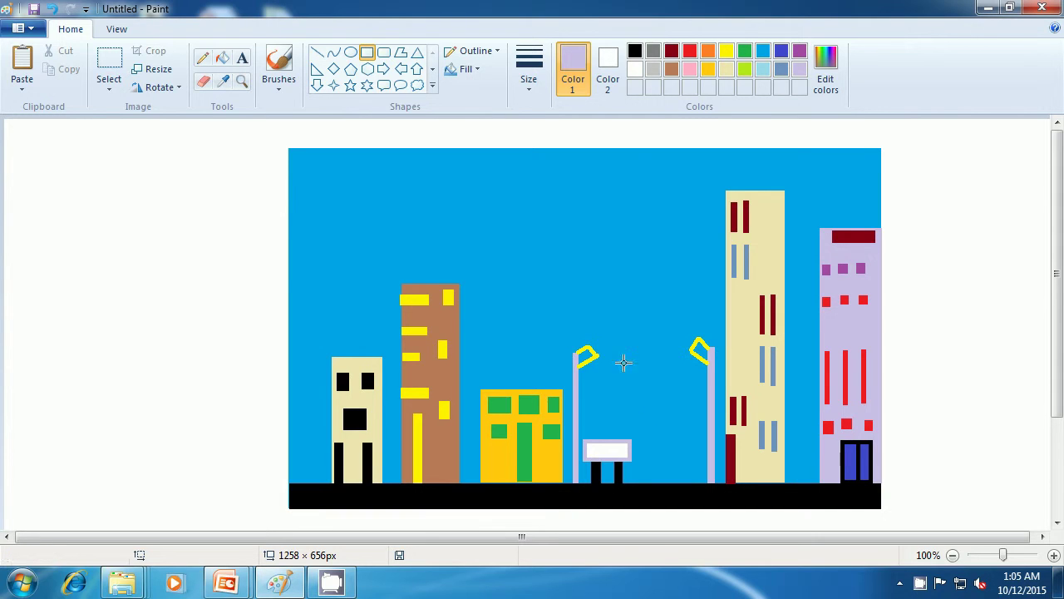
Step: Draw a smaller unfilled lavender rectangle centered on top of the white one
click(468, 69)
click(482, 89)
drag(597, 424, 619, 441)
click(637, 292)
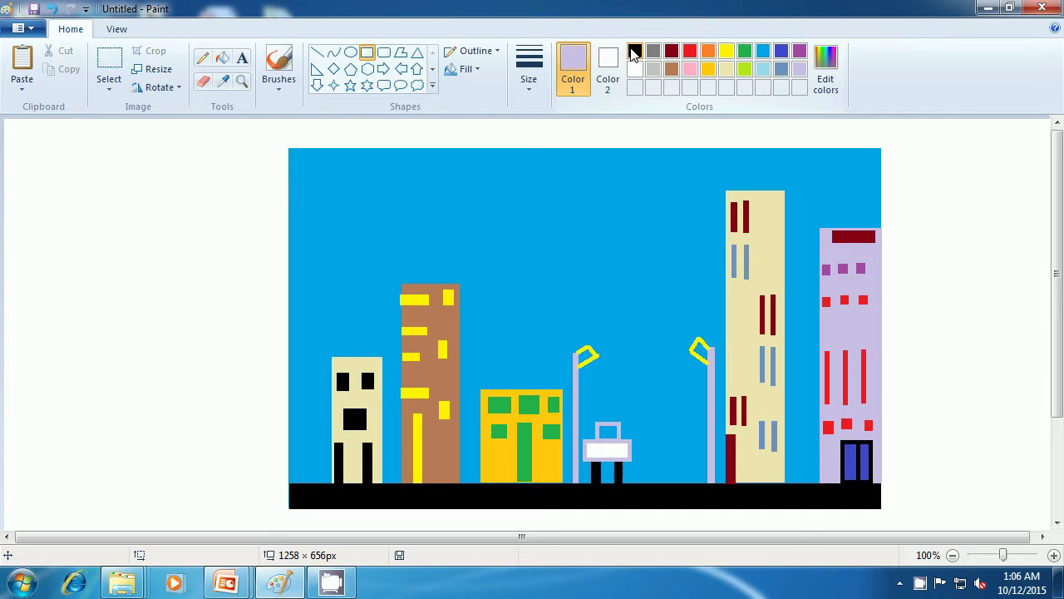
Step: Set both colors to black with solid fill and draw a leg about 8 × 24 px to the right of the white box
click(635, 52)
click(608, 64)
click(635, 52)
click(467, 69)
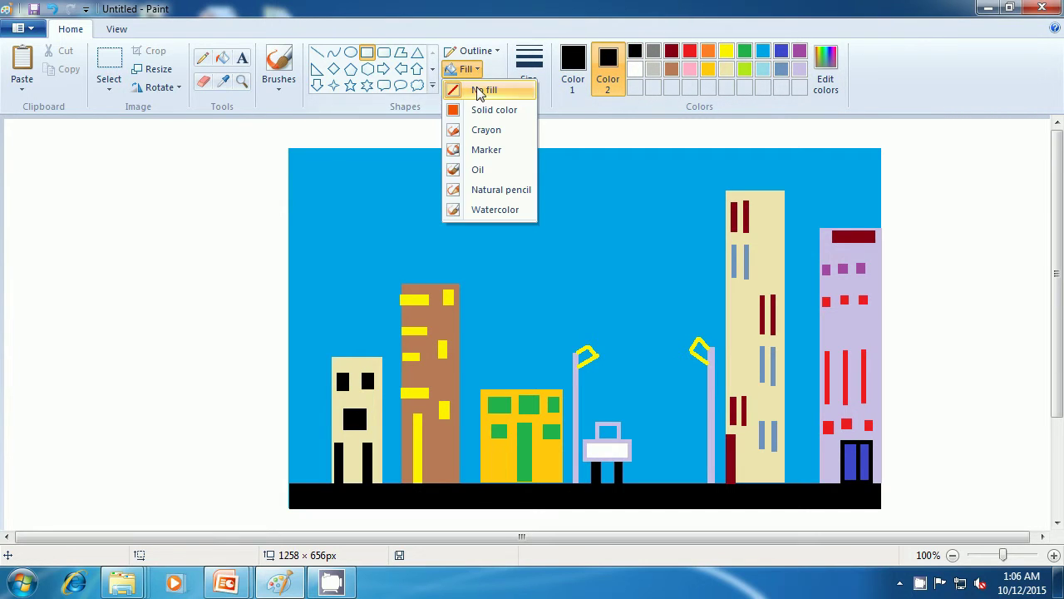
click(486, 109)
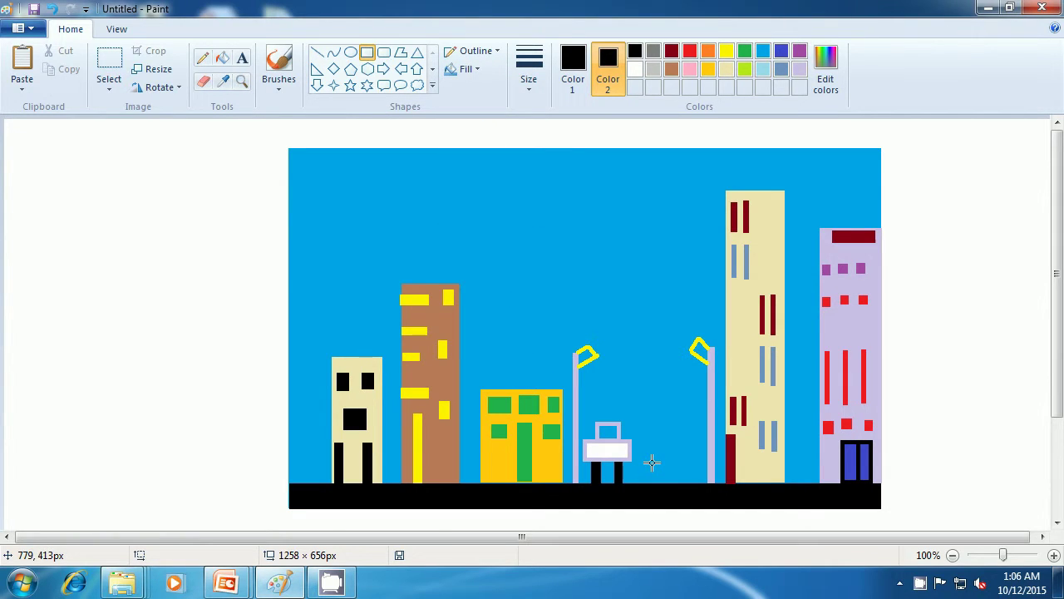
drag(650, 462, 653, 481)
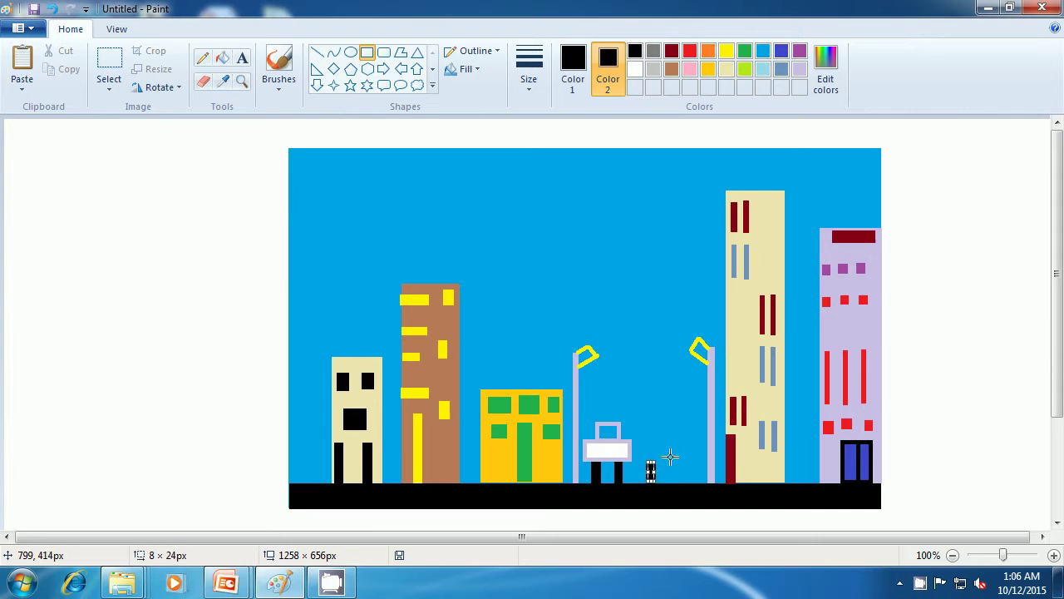
click(674, 444)
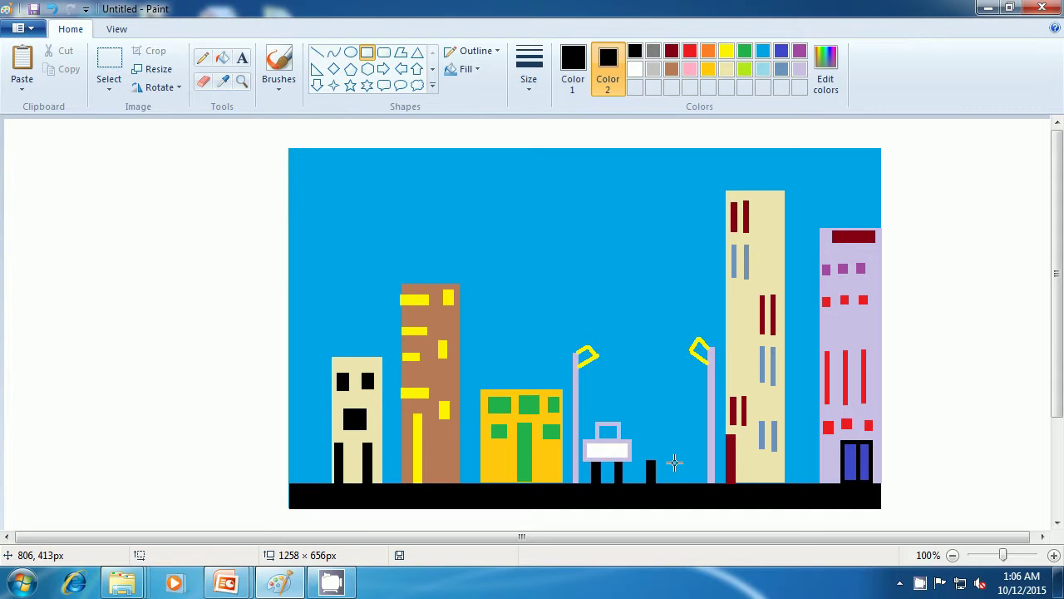
Step: Add a second black leg to the right of the new one and draw a solid black rectangle across both
drag(671, 461, 675, 482)
click(664, 422)
drag(642, 439, 680, 458)
click(664, 400)
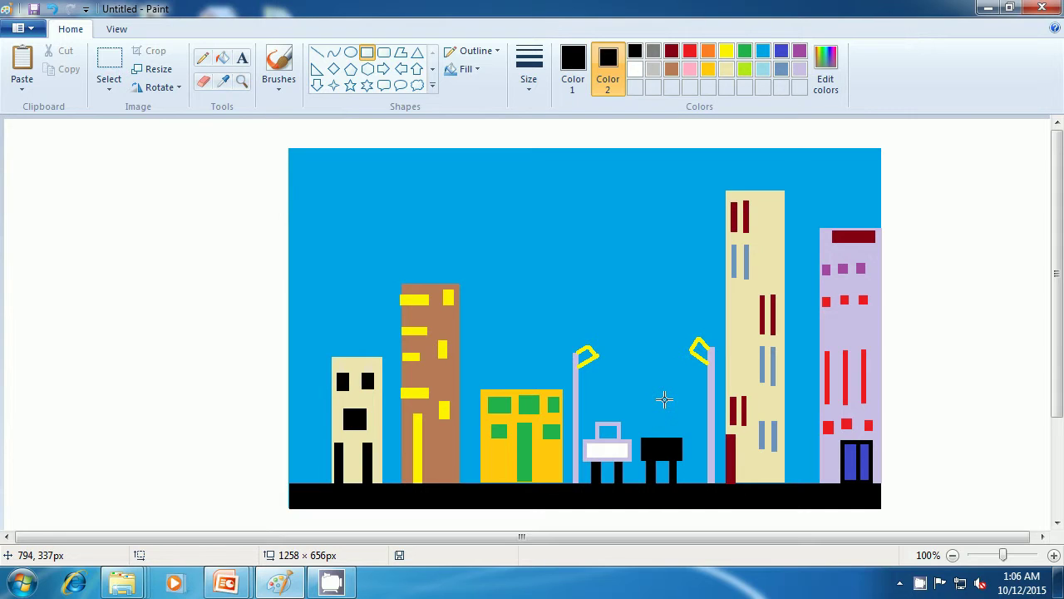
Step: Set Color 2 to white and Color 1 to light turquoise, and draw two inward-slanting lines rising from the top of the black box
click(635, 69)
click(573, 67)
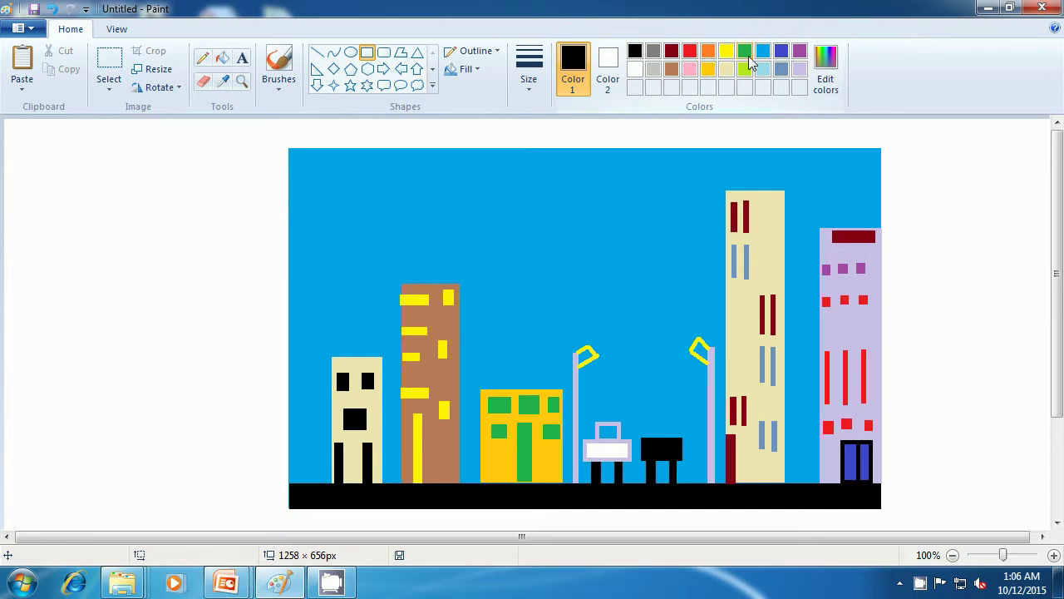
click(764, 70)
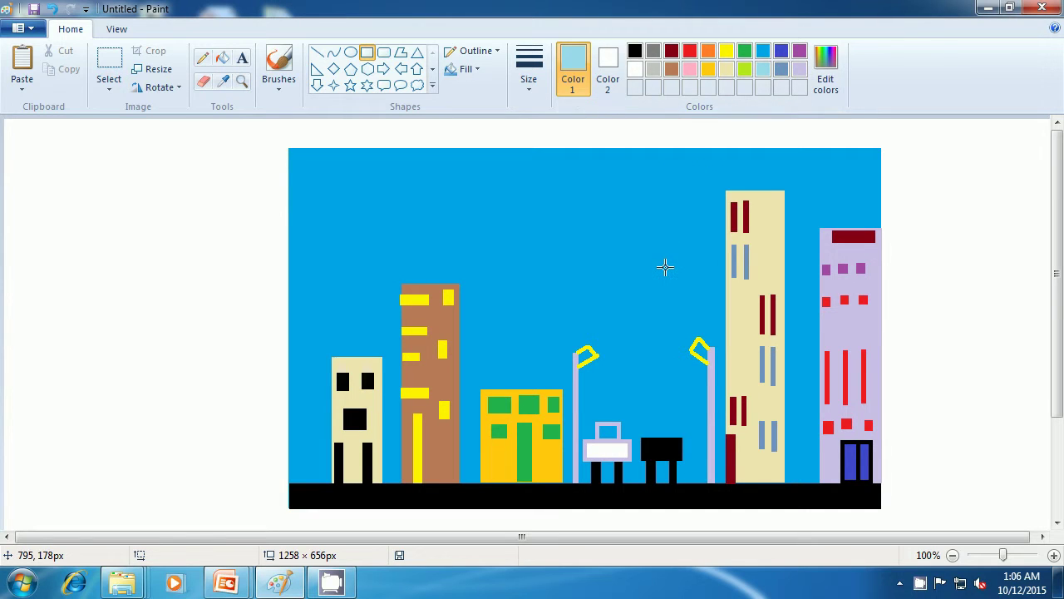
click(318, 53)
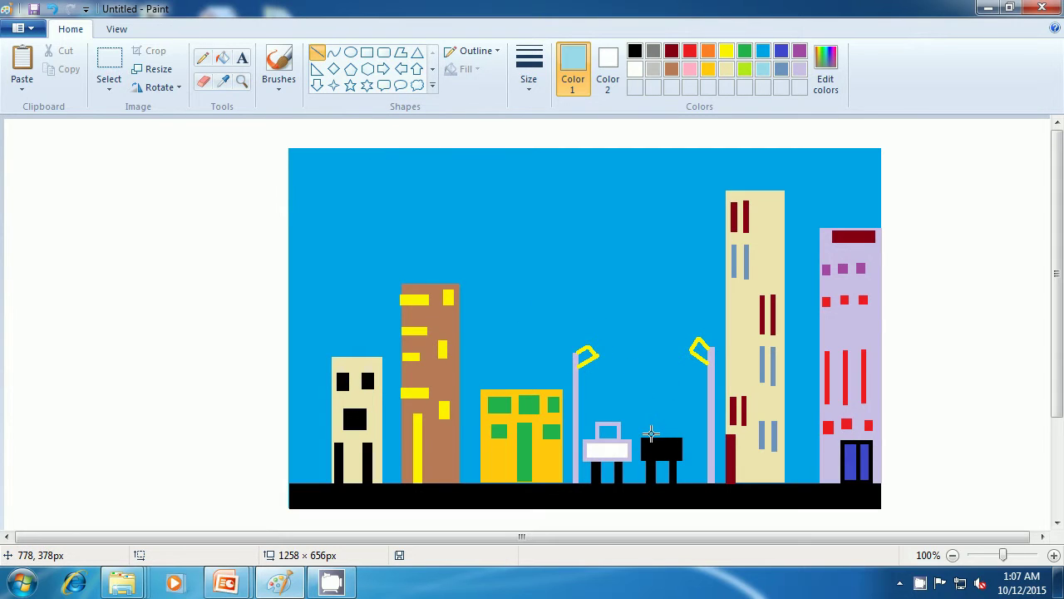
drag(648, 438, 651, 414)
click(675, 412)
drag(675, 434, 670, 412)
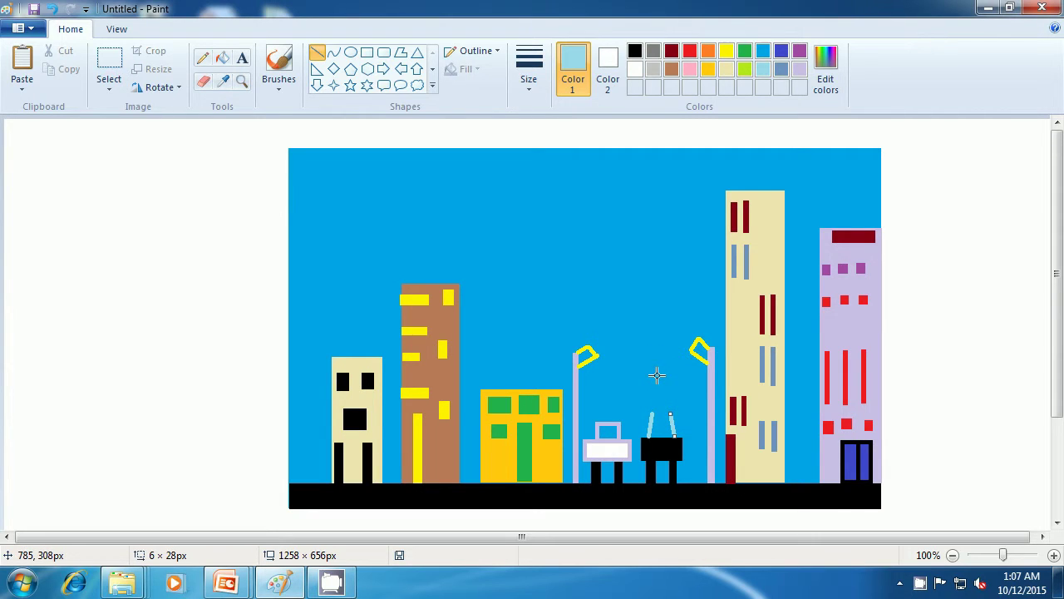
drag(670, 411, 669, 413)
click(667, 400)
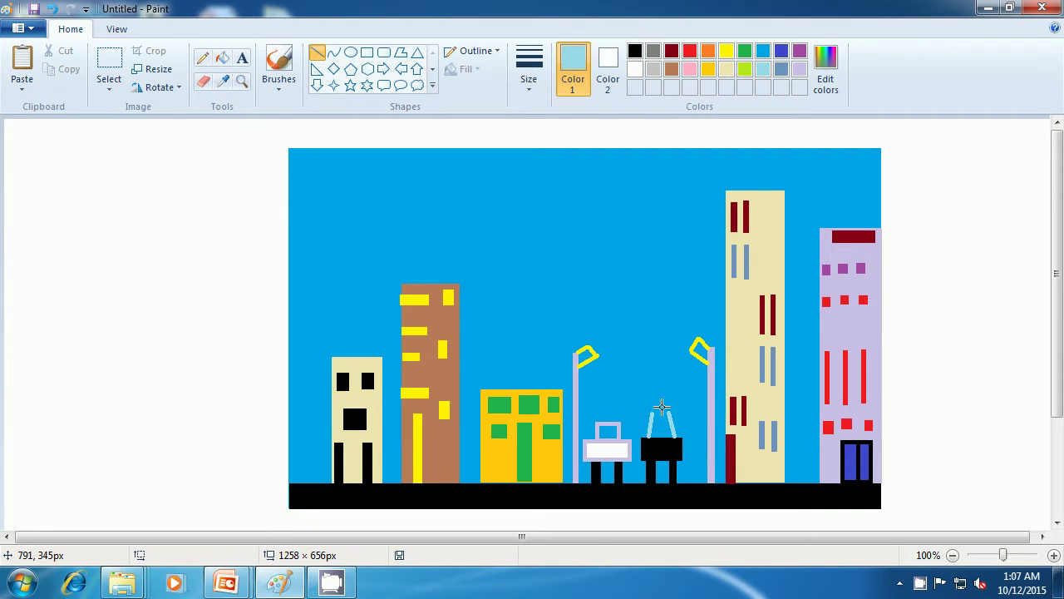
Step: Close the top of the light turquoise shape above the black box with a short horizontal line
drag(653, 414, 668, 413)
click(670, 362)
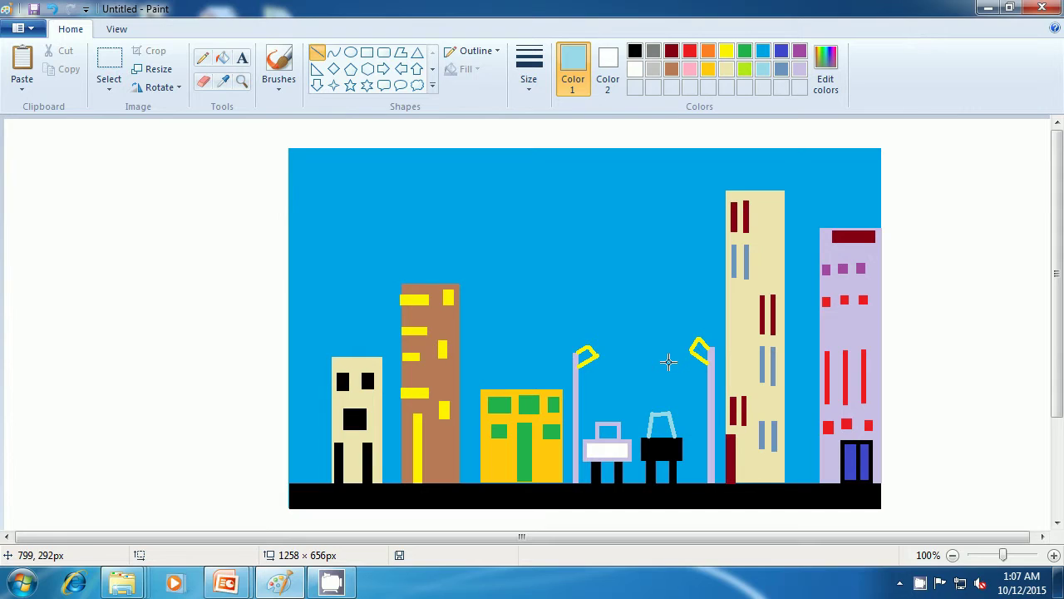
Step: Set both colors to red with solid fill and draw two small rectangles side by side inside the white box
click(691, 53)
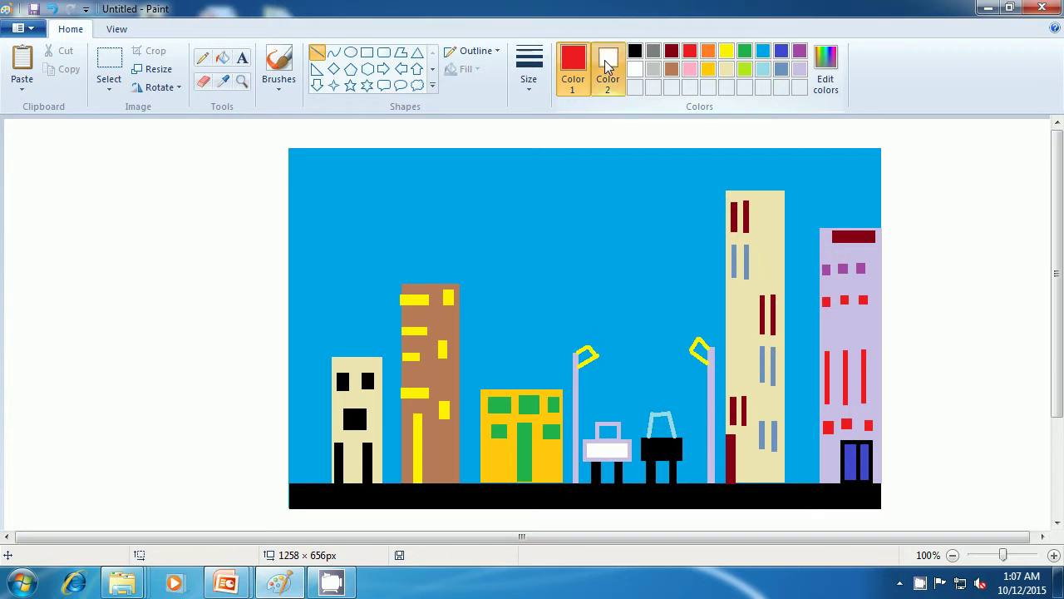
click(607, 60)
click(690, 52)
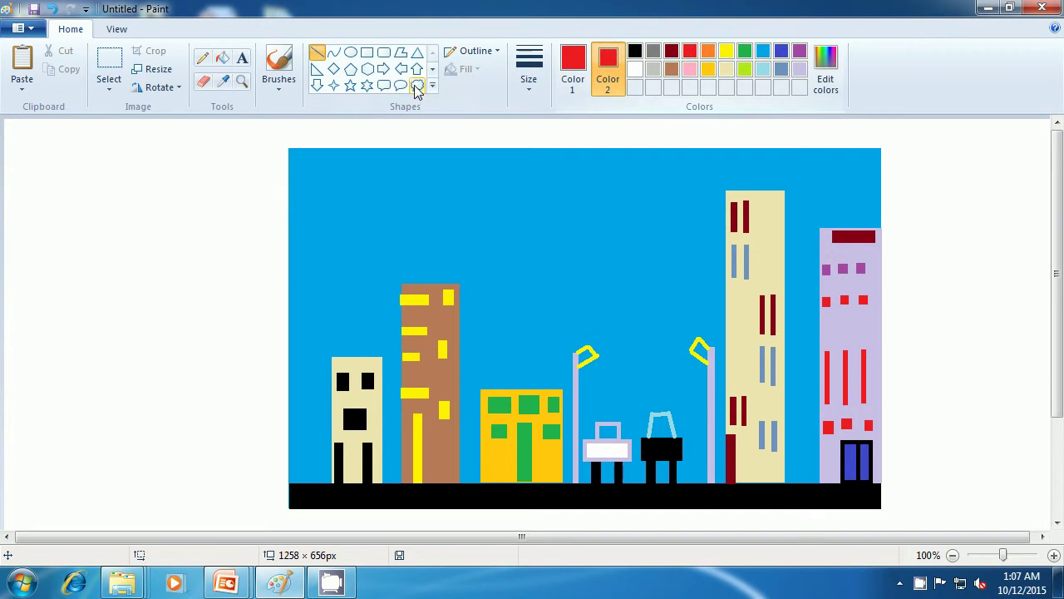
click(367, 53)
click(466, 69)
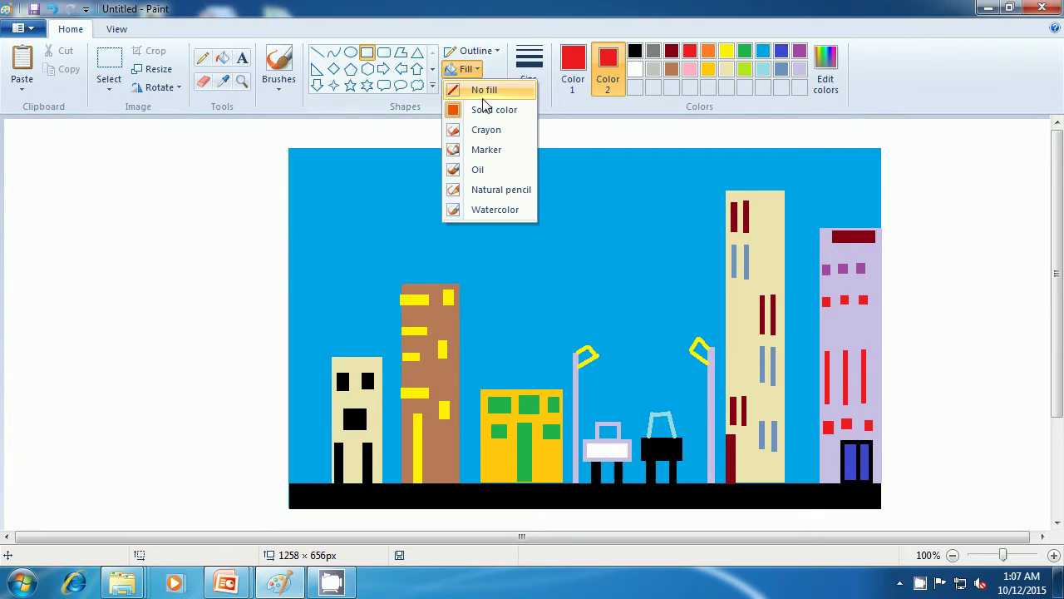
click(488, 111)
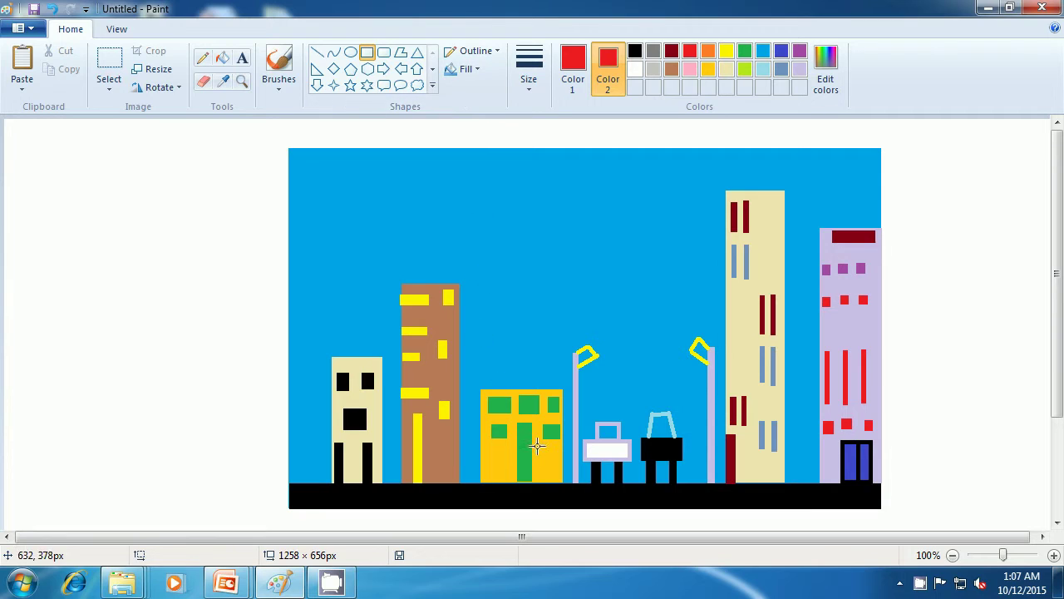
drag(593, 449, 598, 452)
click(637, 349)
drag(613, 449, 618, 451)
click(665, 325)
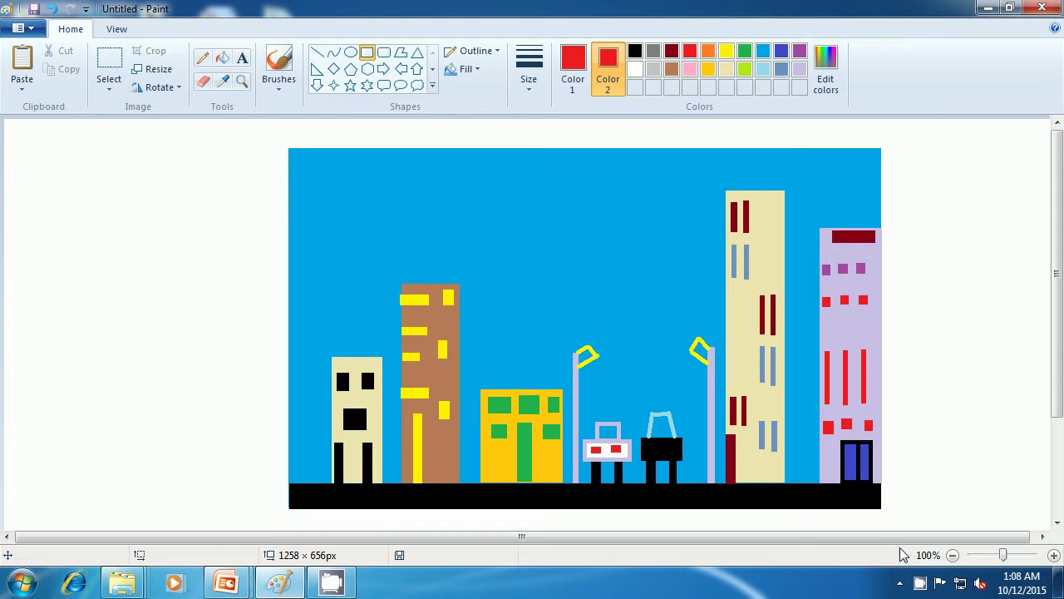
Step: Set Color 1 to black and Color 2 to white with solid fill, and draw a tiny rectangle on the lavender building's blue door
click(576, 73)
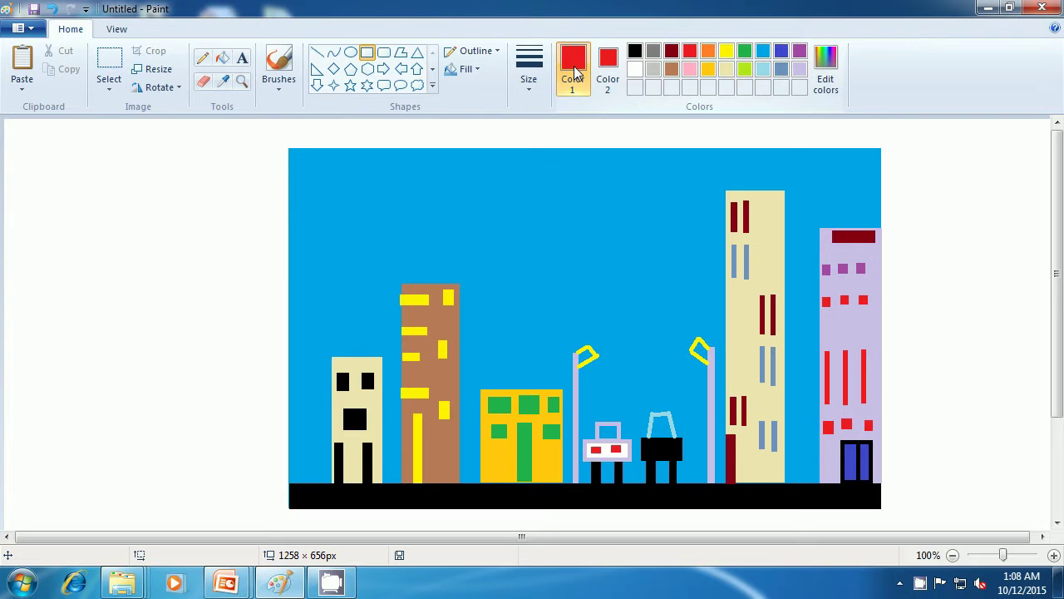
click(634, 50)
click(615, 70)
click(634, 69)
click(459, 72)
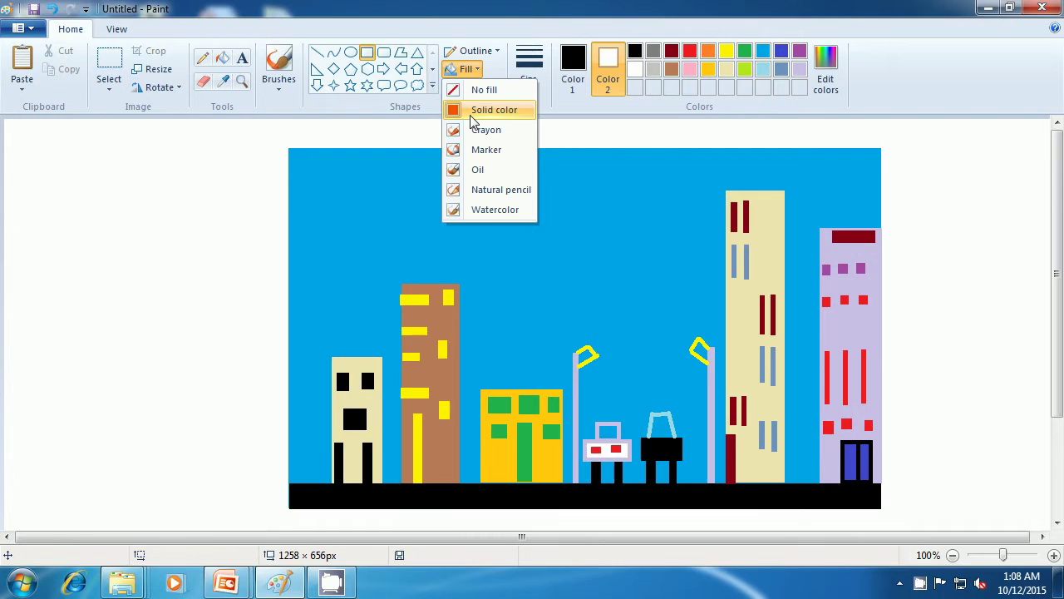
click(476, 107)
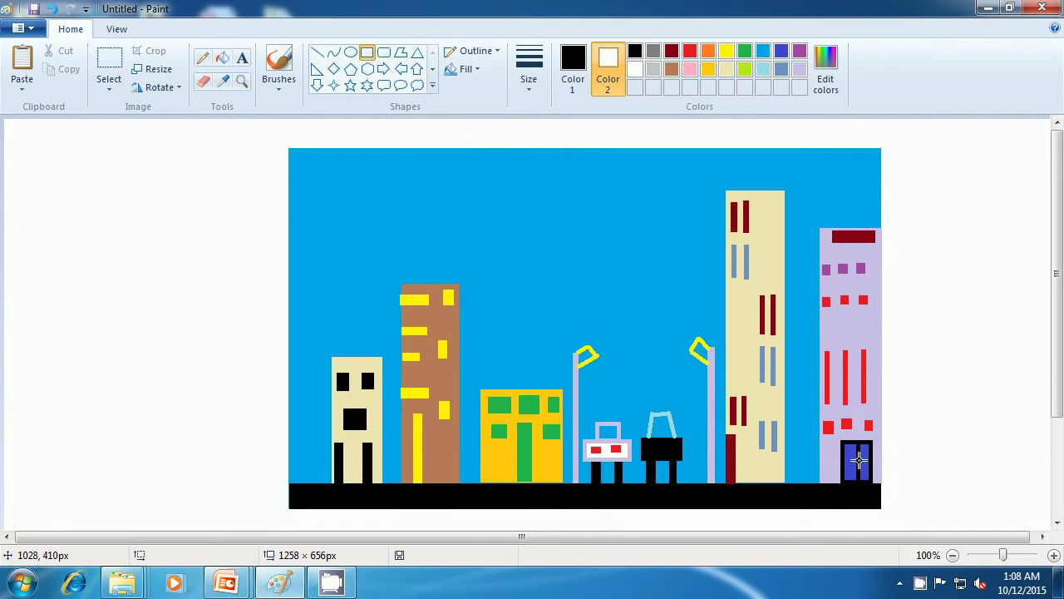
drag(859, 459, 866, 468)
click(924, 463)
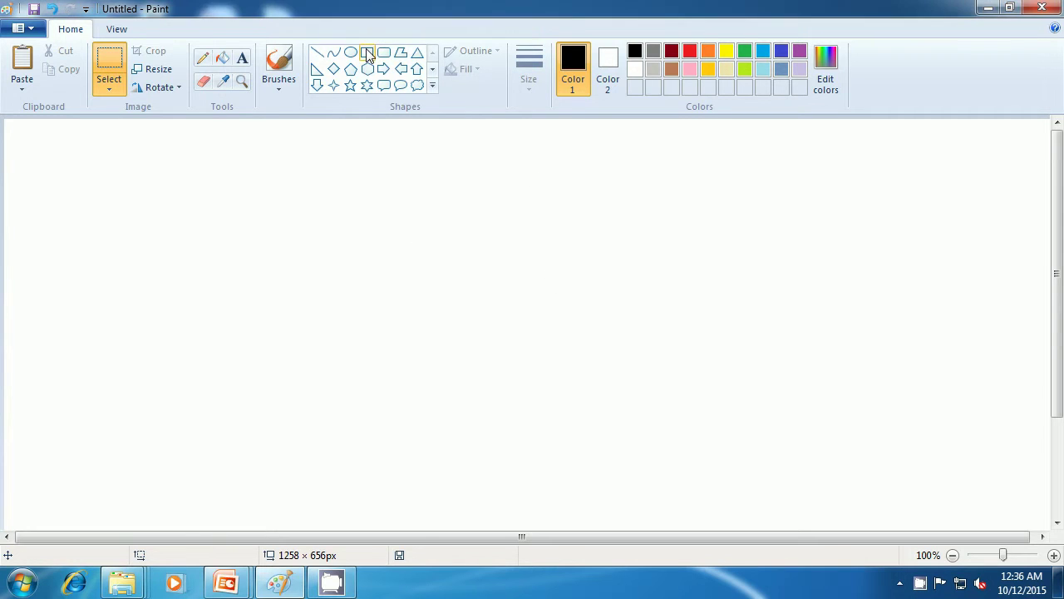
Step: Draw a large rectangle with black outline and solid dark red fill in the middle of the blank canvas
click(369, 53)
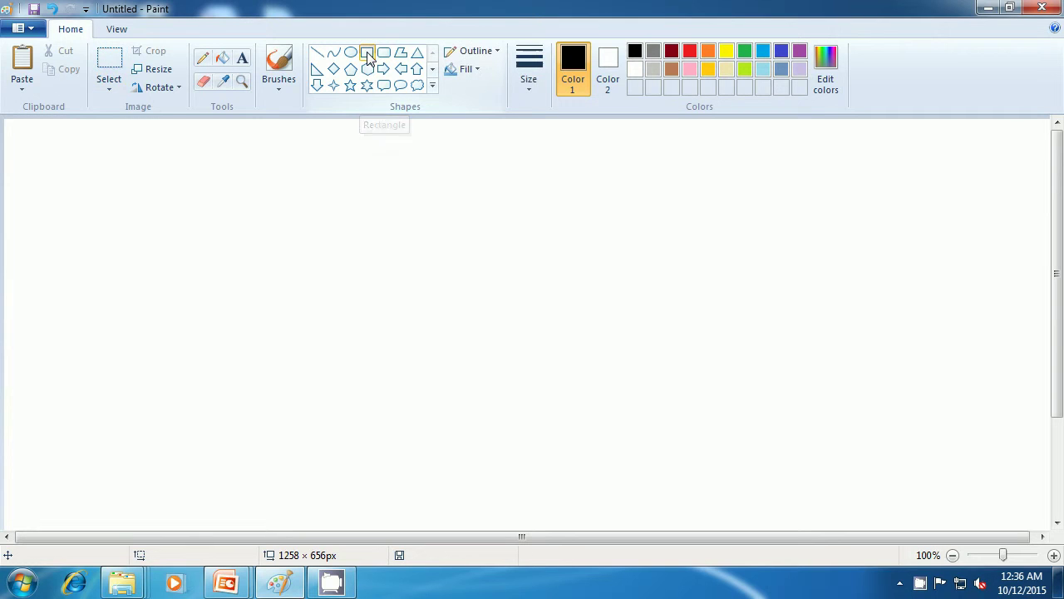
click(603, 67)
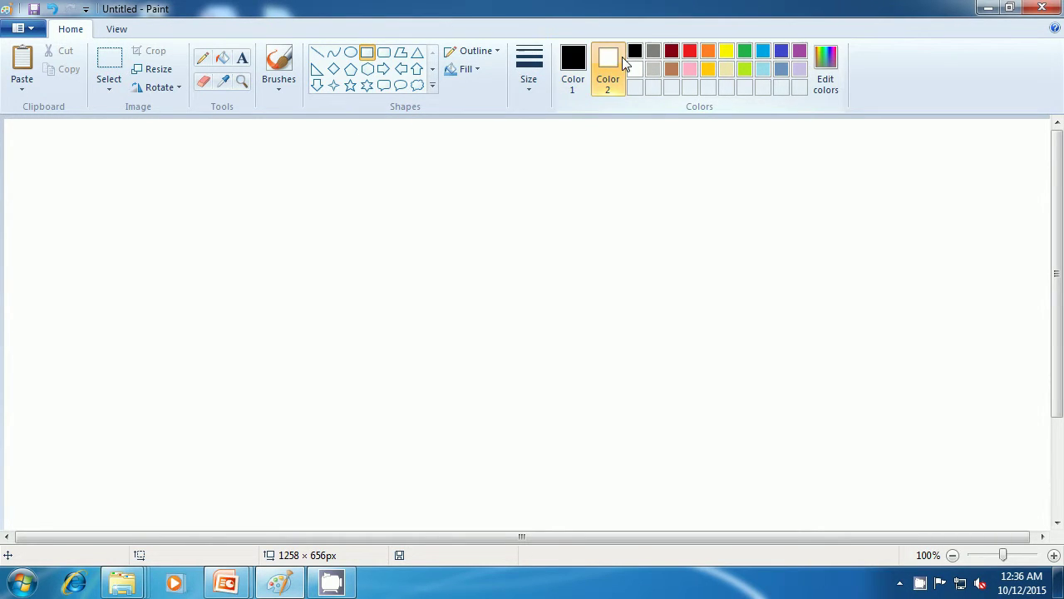
click(673, 52)
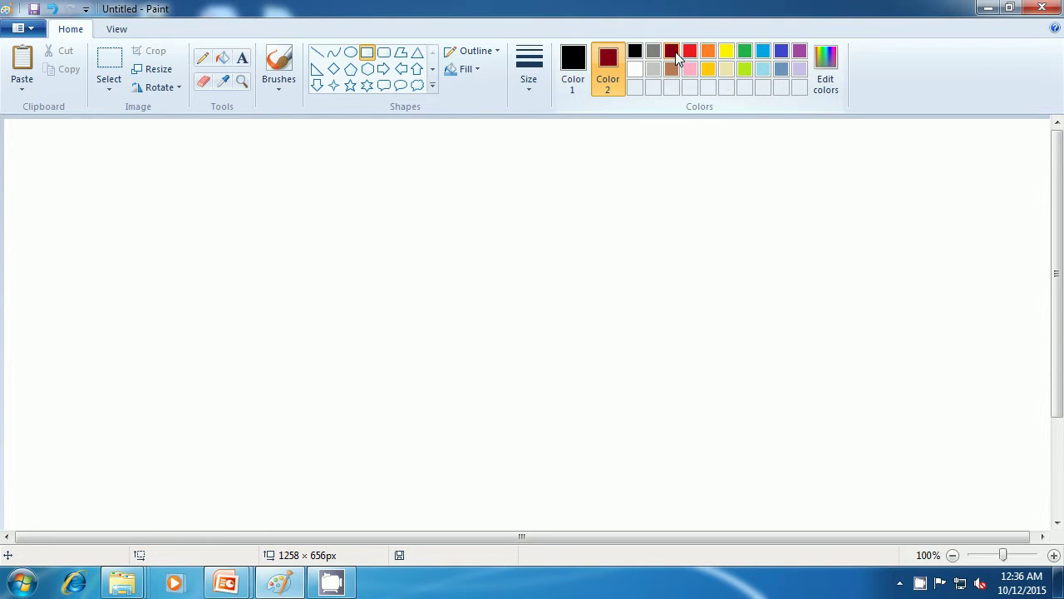
click(464, 69)
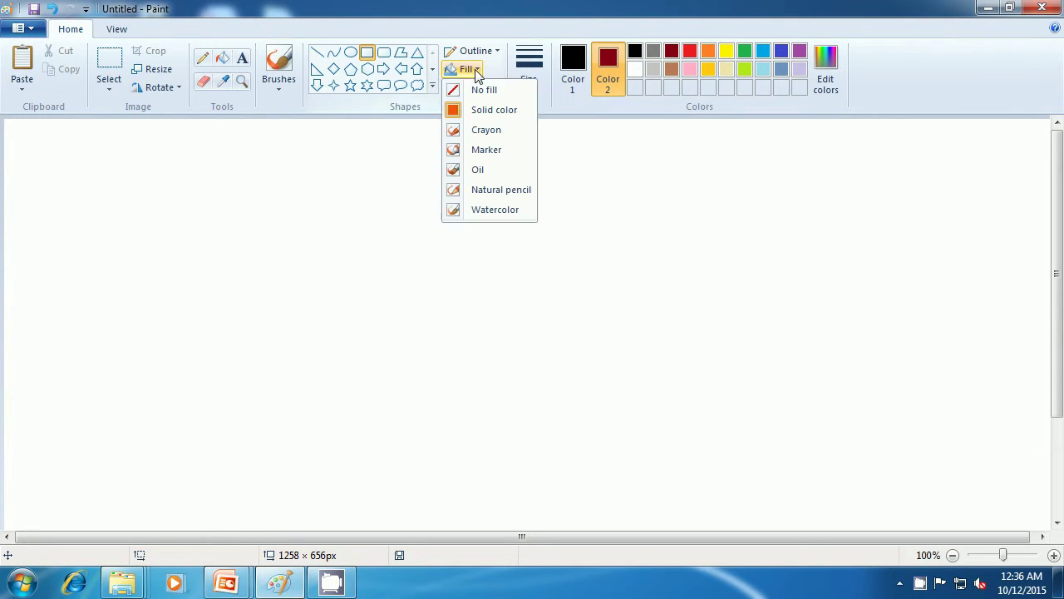
click(480, 112)
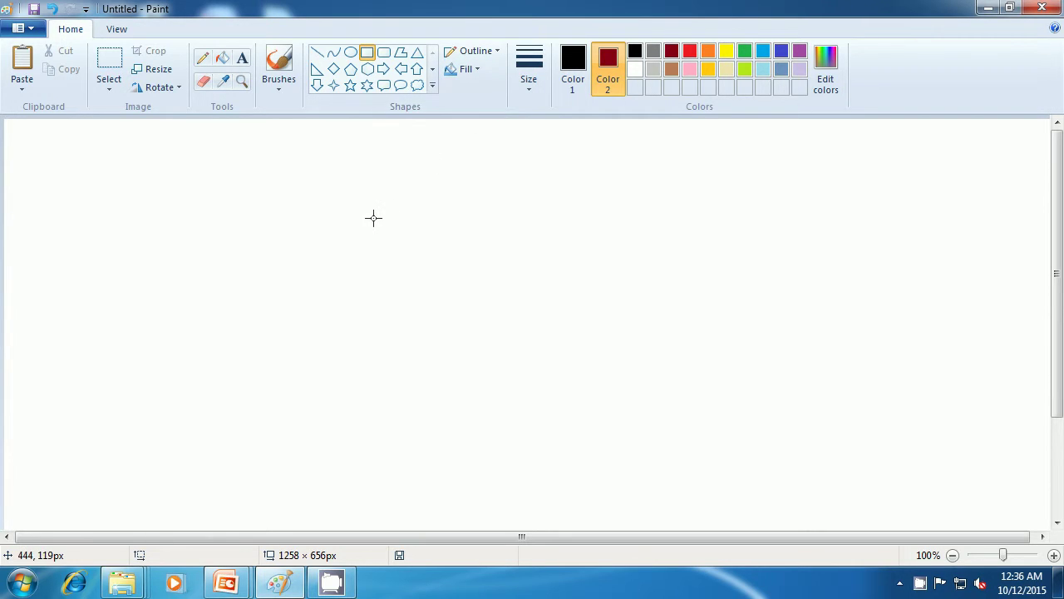
drag(371, 257, 655, 407)
click(772, 370)
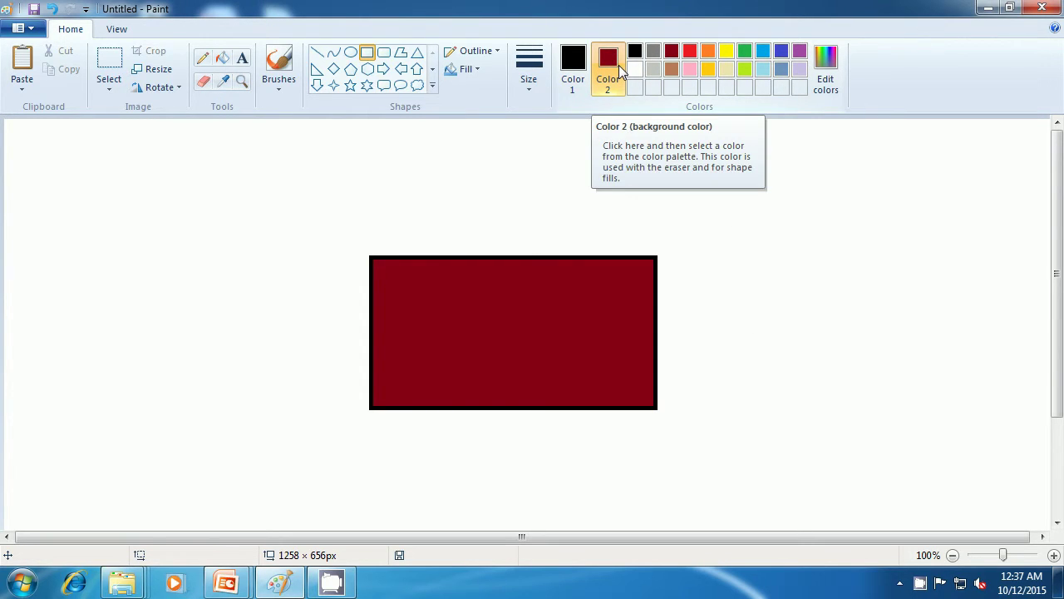
Step: Draw a narrow upright turquoise-filled rectangle with black outline against the left edge of the dark red rectangle
click(763, 53)
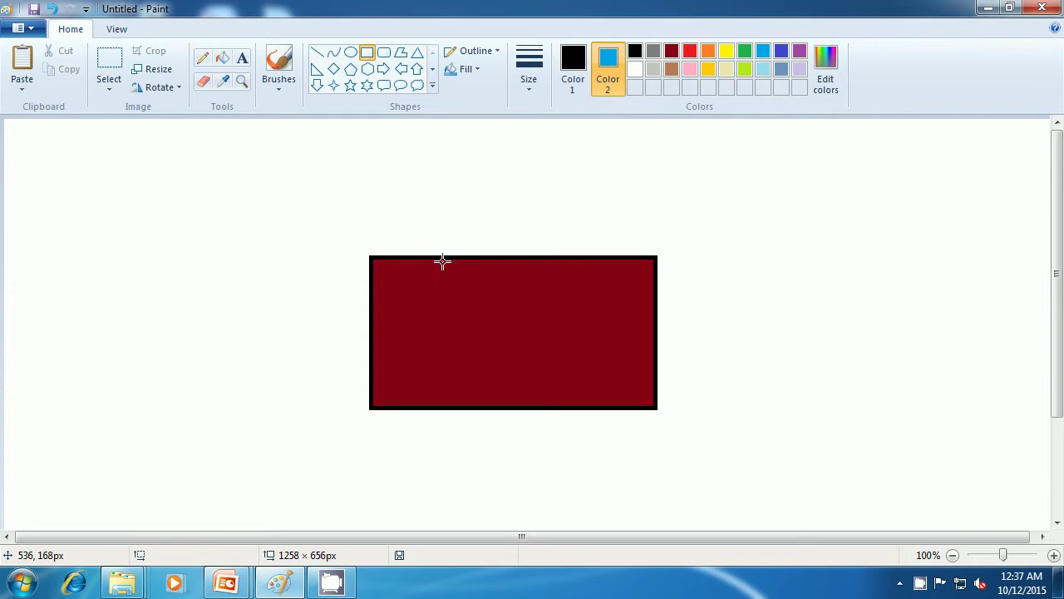
drag(353, 288, 371, 370)
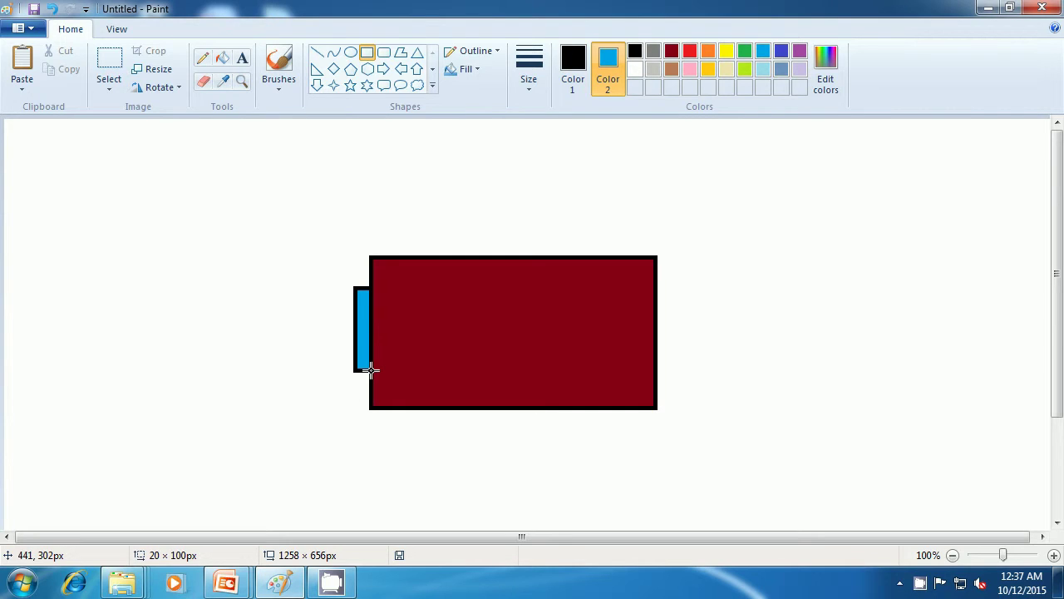
drag(371, 370, 372, 386)
click(759, 352)
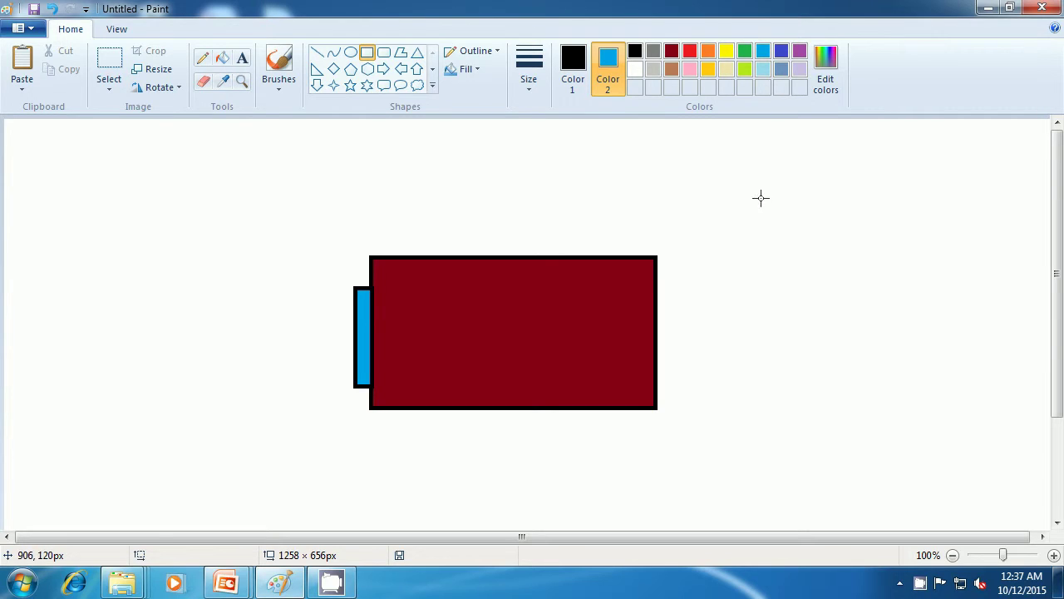
Step: Draw a slightly taller blue-gray rectangle, about 22 × 144 px, against the left side of the turquoise one
click(782, 68)
drag(336, 278, 354, 396)
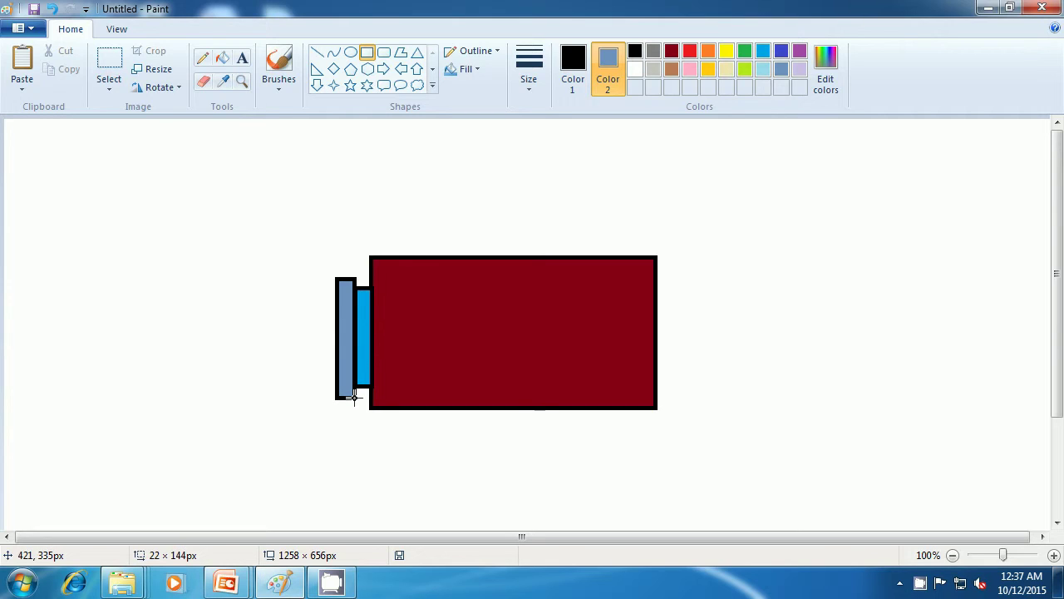
drag(354, 397, 355, 396)
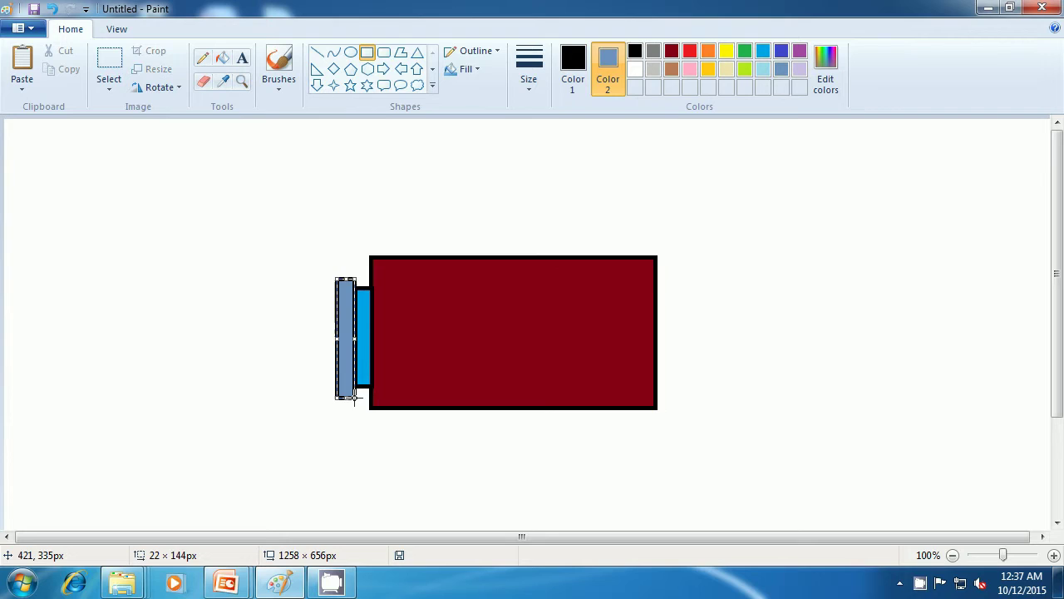
click(400, 449)
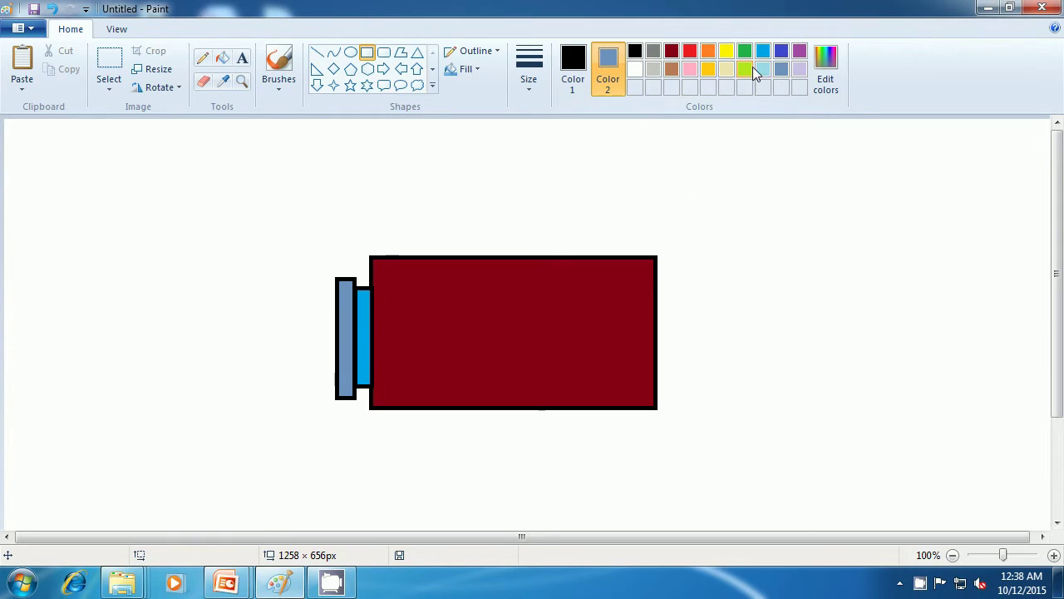
Step: Draw a still taller turquoise rectangle, about 16 × 170 px, against the left side of the blue-gray one
click(763, 52)
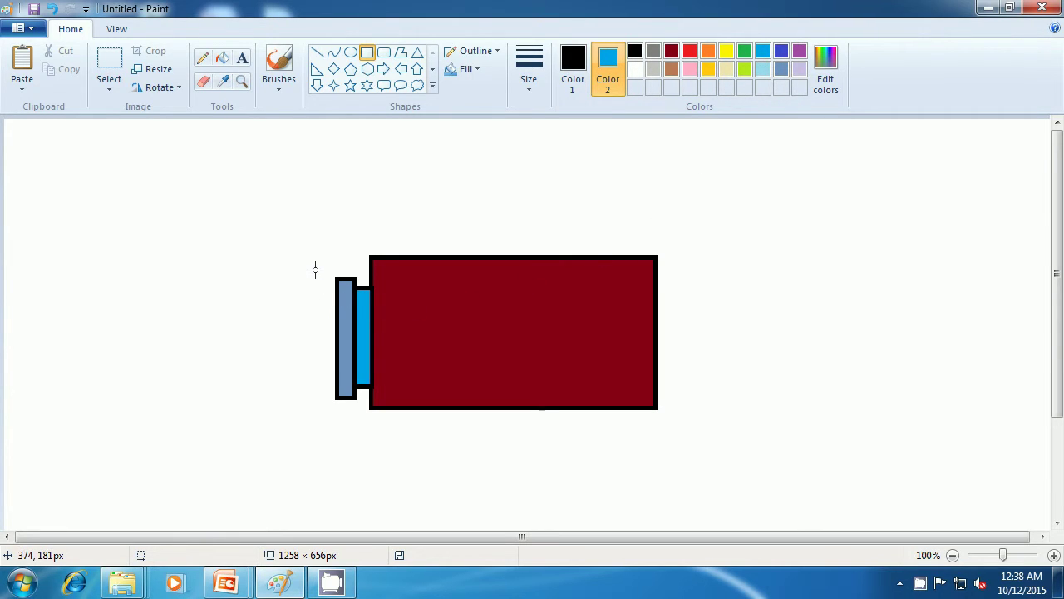
drag(323, 266, 336, 407)
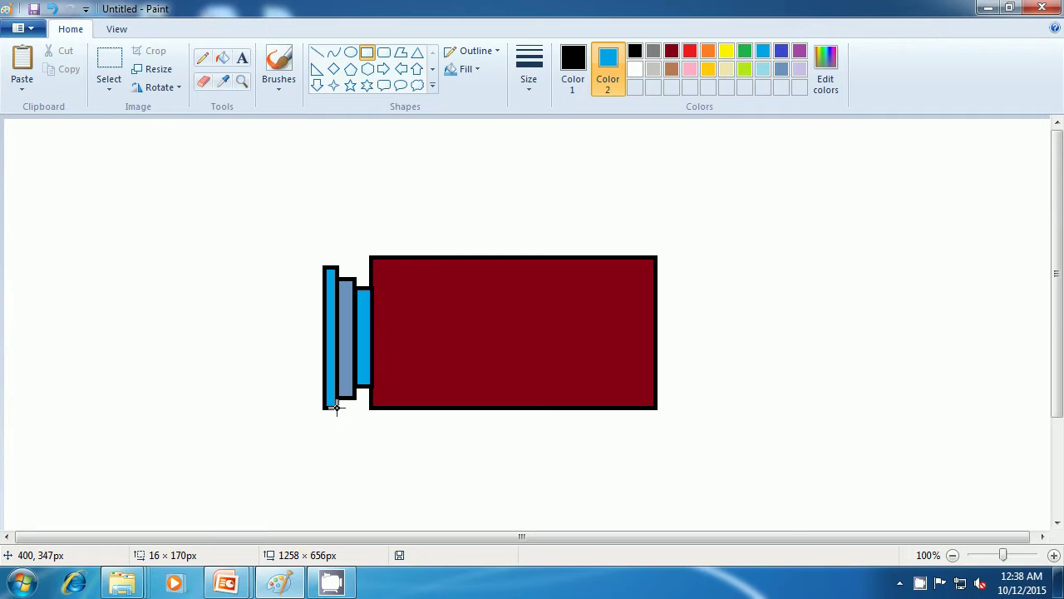
drag(336, 407, 336, 408)
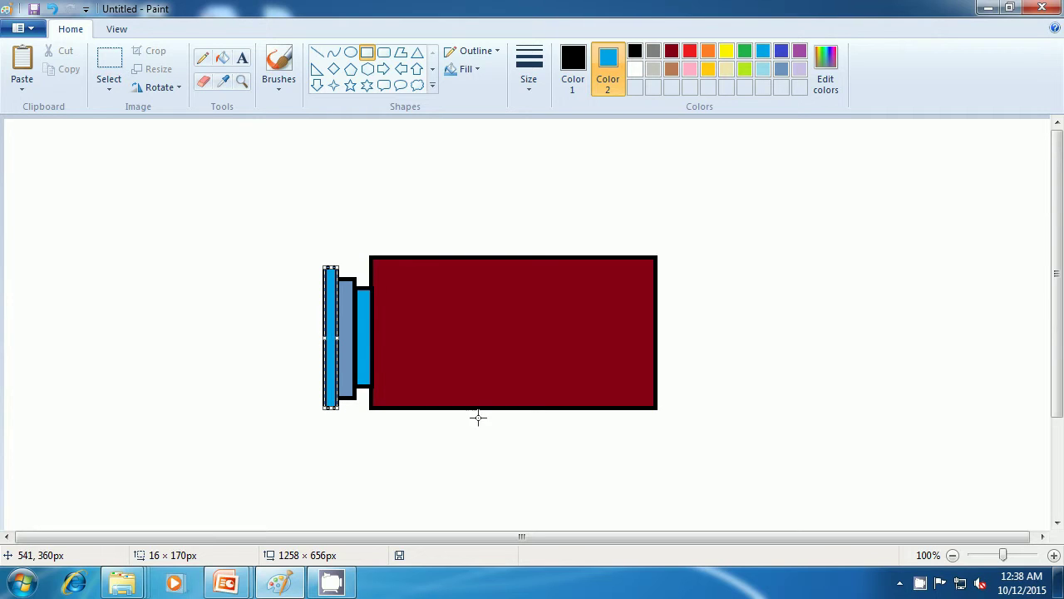
click(791, 337)
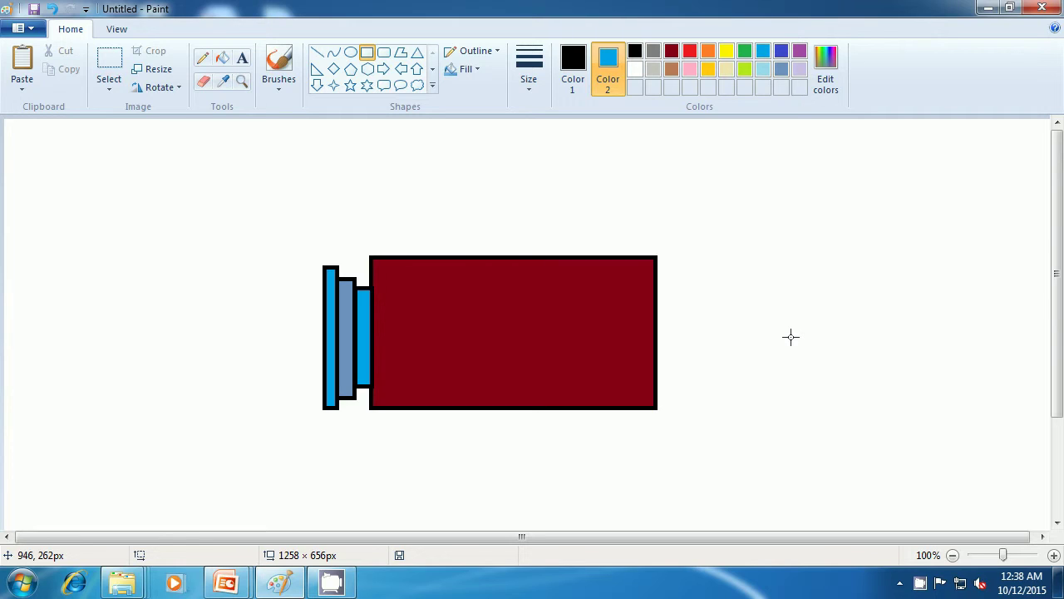
Step: Draw a white-filled vertical band, about 39 × 180 px, across the middle of the dark red rectangle
click(638, 68)
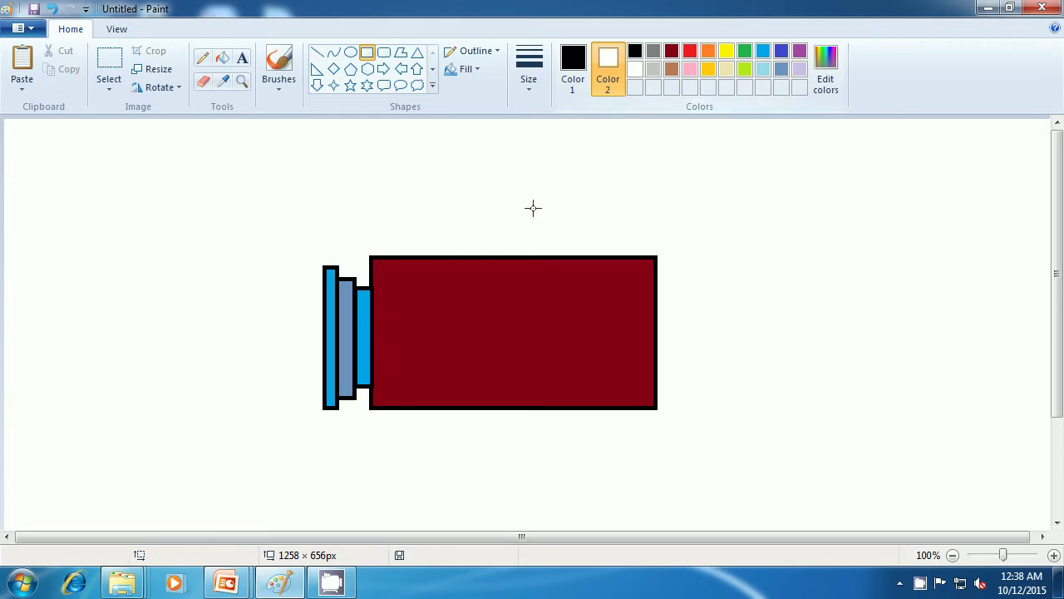
drag(508, 258, 538, 406)
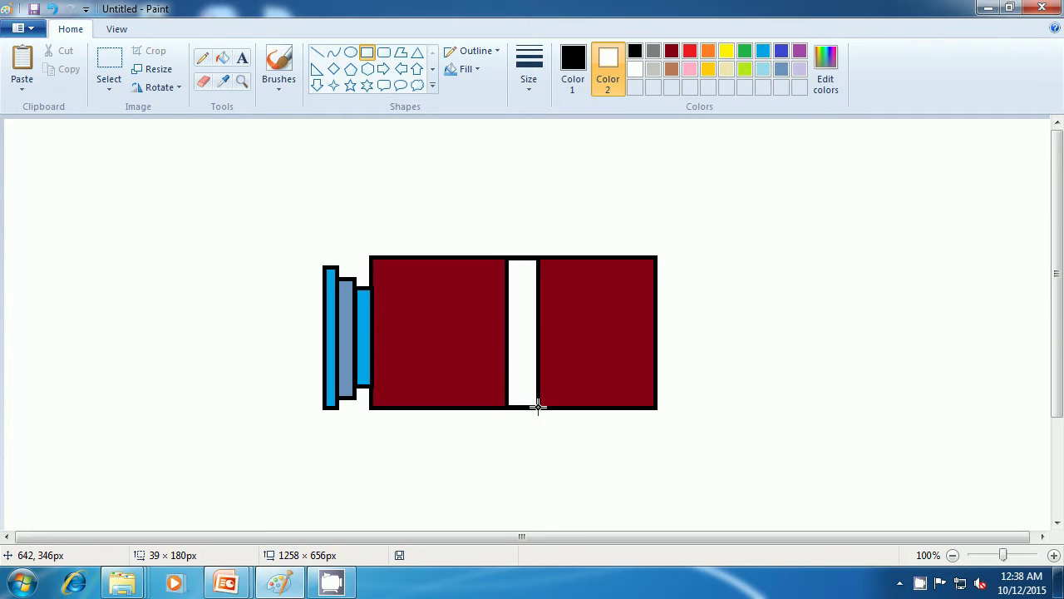
drag(538, 407, 539, 406)
click(771, 388)
Step: Choose the Line tool with Color 1 as the black drawing color
click(563, 66)
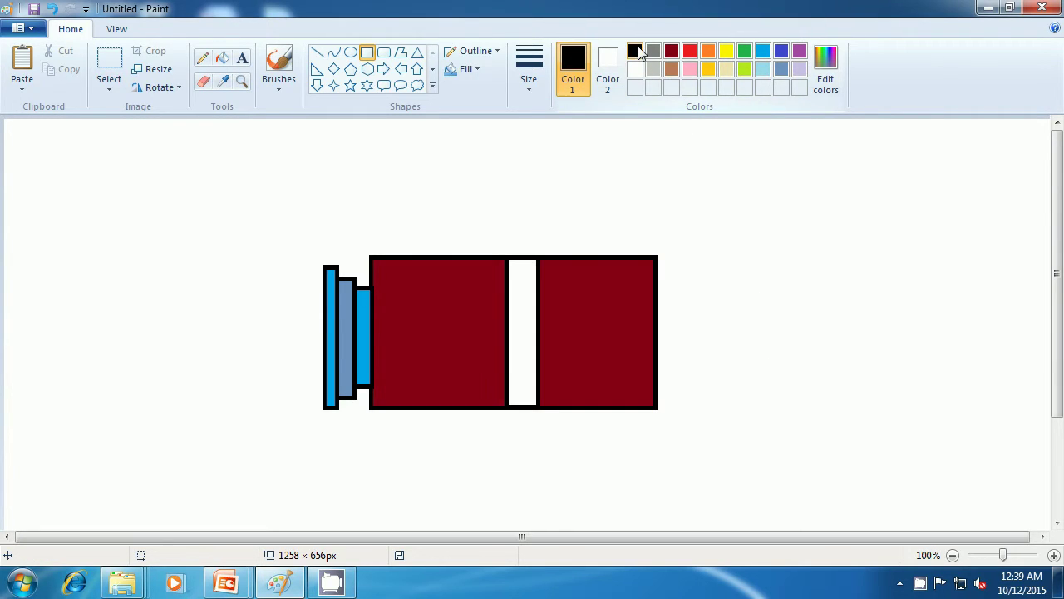
click(319, 60)
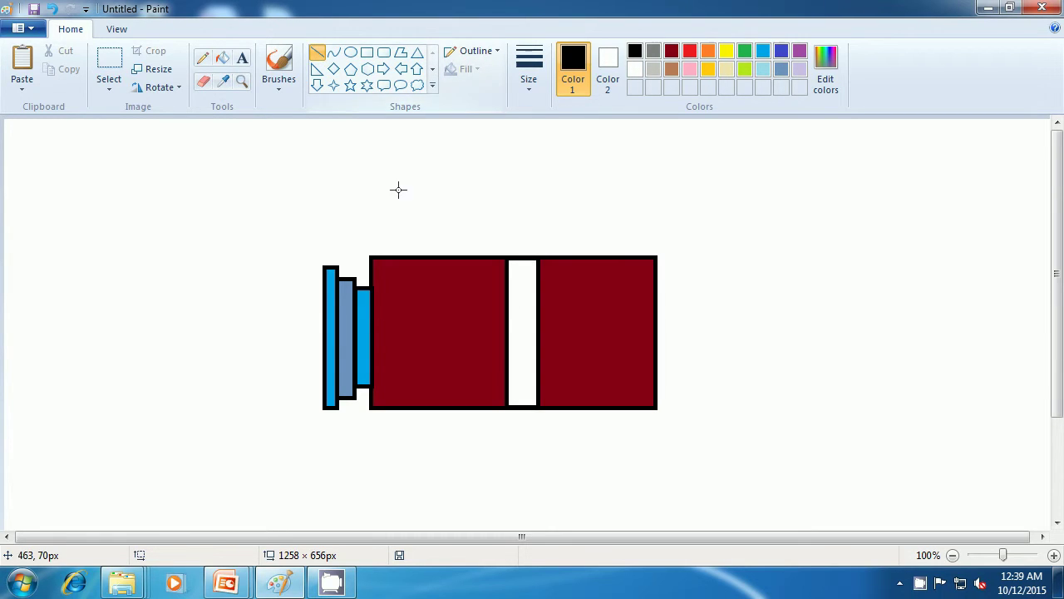